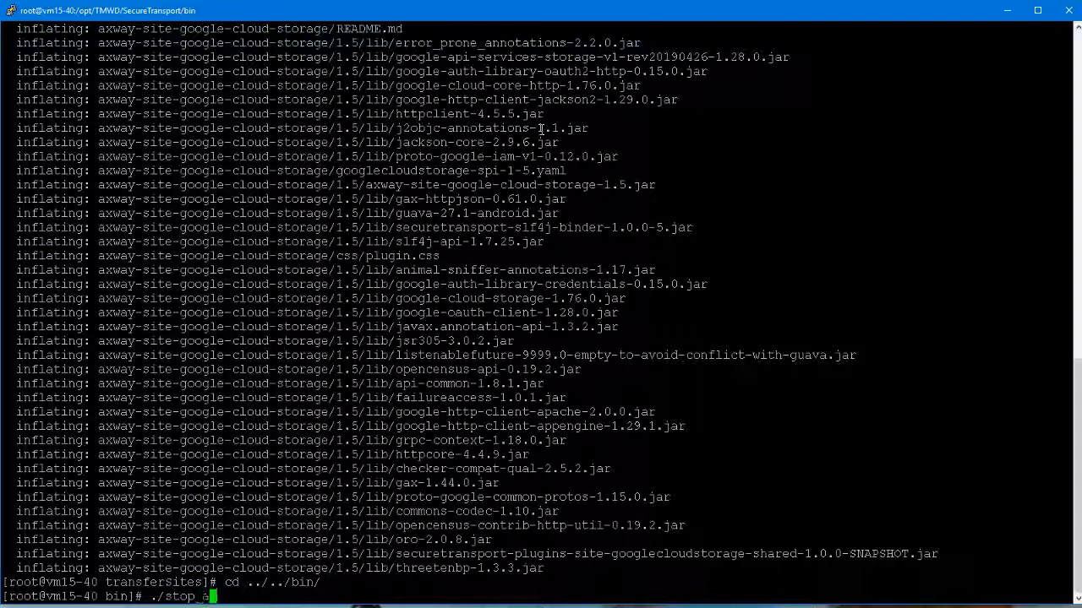
# Step: Restart all SecureTransport services from the bin directory with ./stop_all; ./start_all;
pyautogui.write('rt_all;')
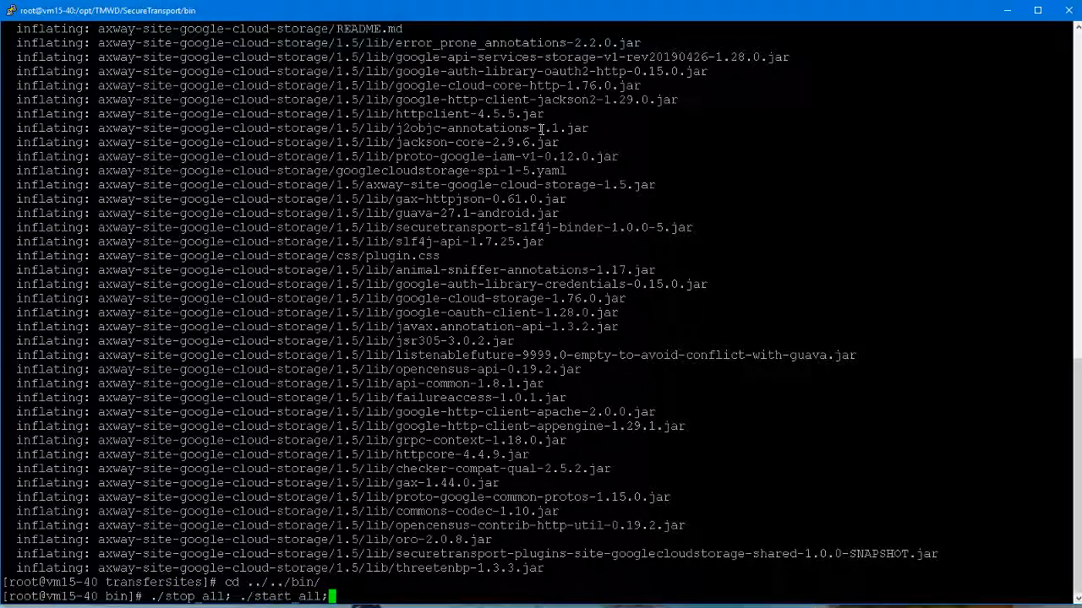
pyautogui.press('Return')
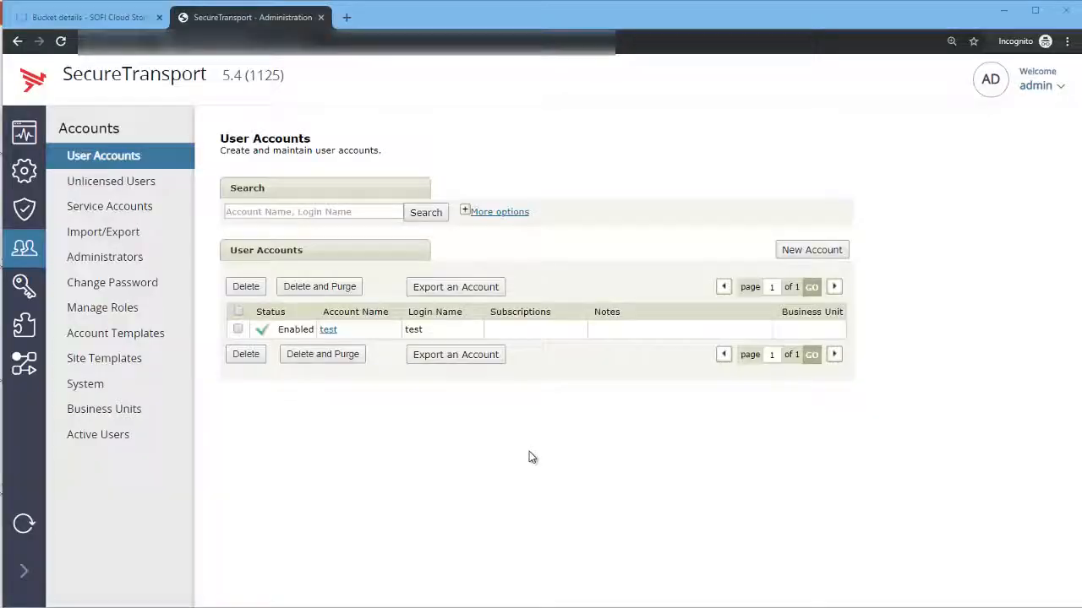
# Step: Switch to the SecureTransport administration page and start a new transfer site for the test user account
pyautogui.click(341, 449)
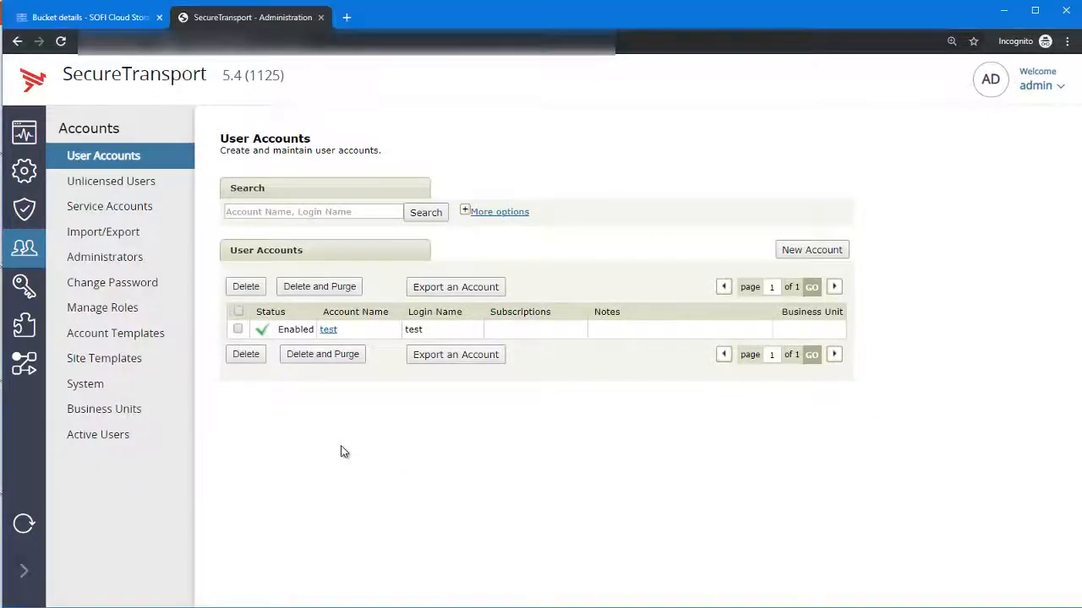
pyautogui.click(331, 335)
pyautogui.click(586, 152)
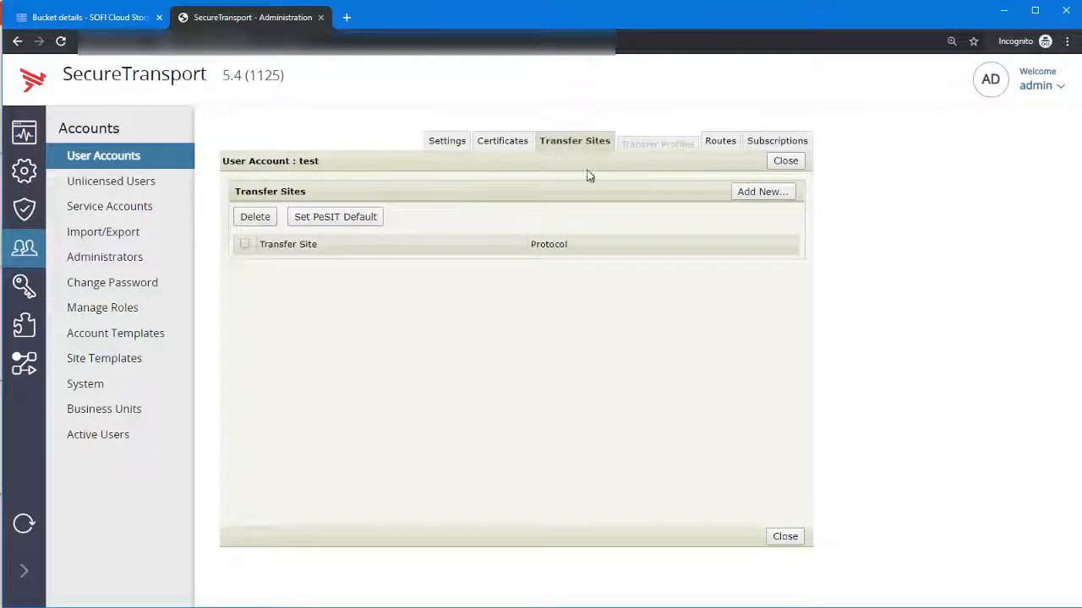
pyautogui.click(757, 191)
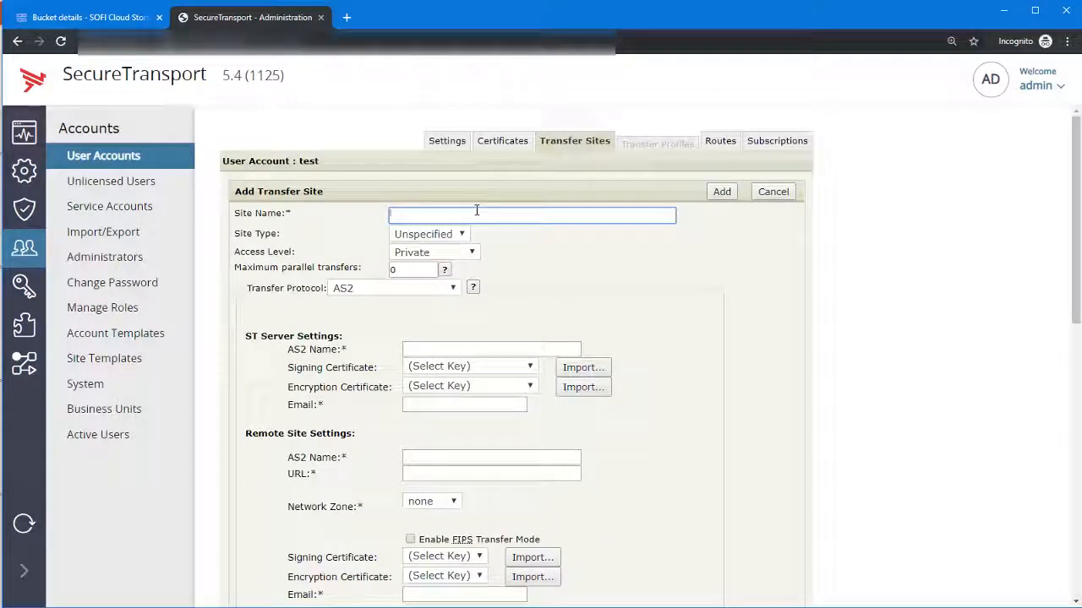
# Step: Name the transfer site GCSdemo and set its transfer protocol to Google Cloud Storage
pyautogui.write('GSC')
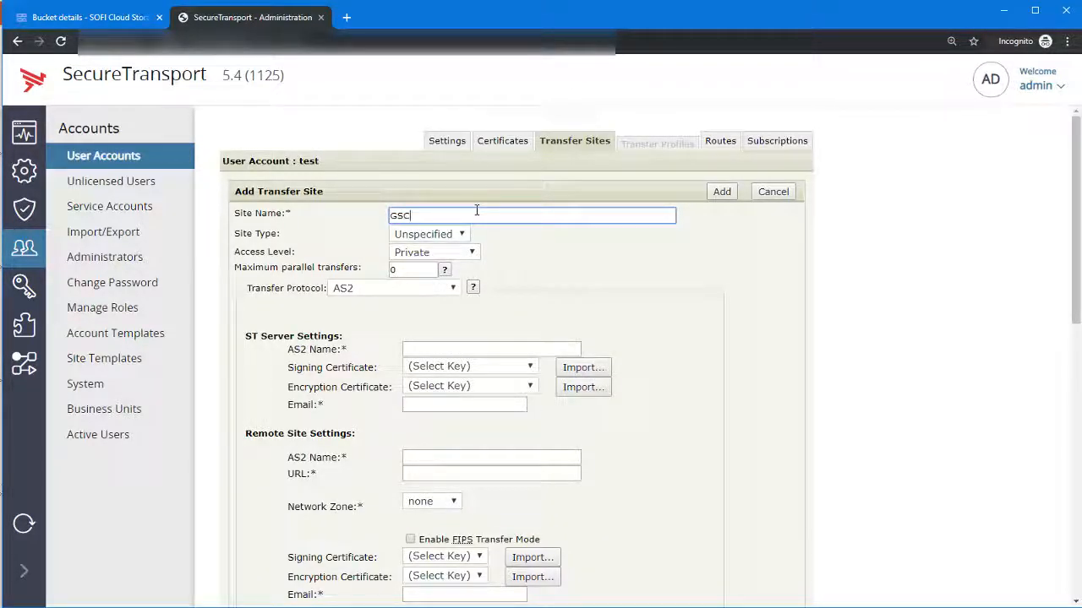
pyautogui.write('demo')
pyautogui.click(414, 292)
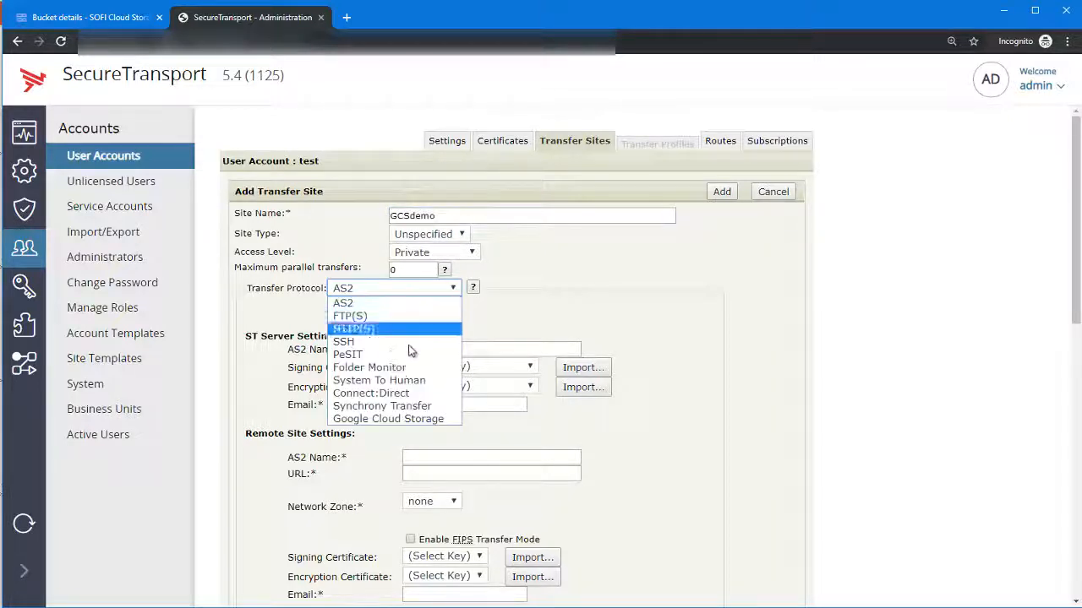
pyautogui.click(405, 419)
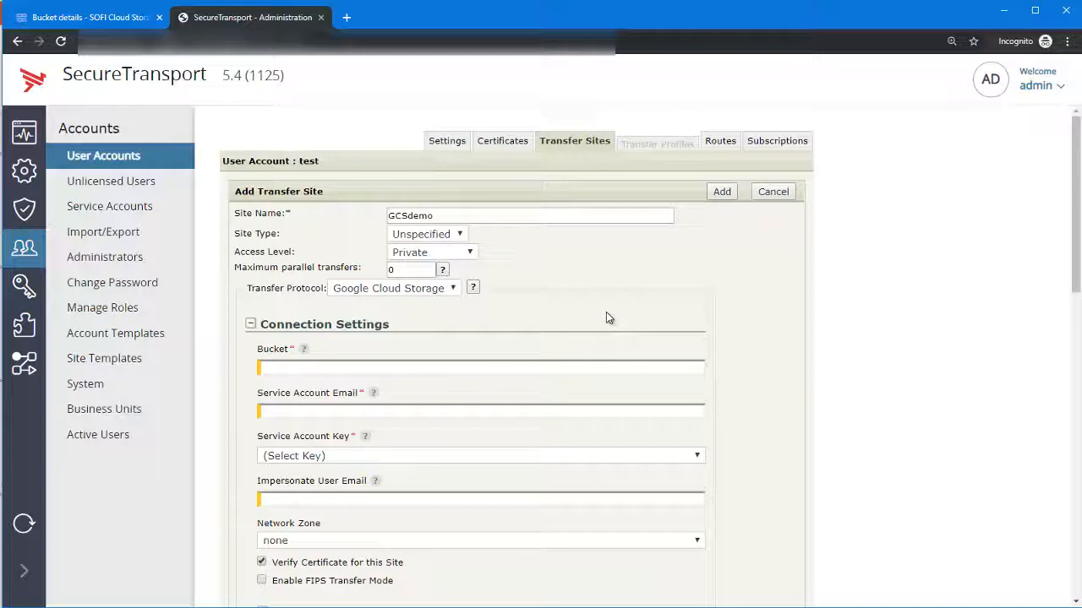
# Step: Read the Bucket help and set the bucket to cloud-storage-bucket-demo in the connection settings
pyautogui.scroll(-1, 606, 316)
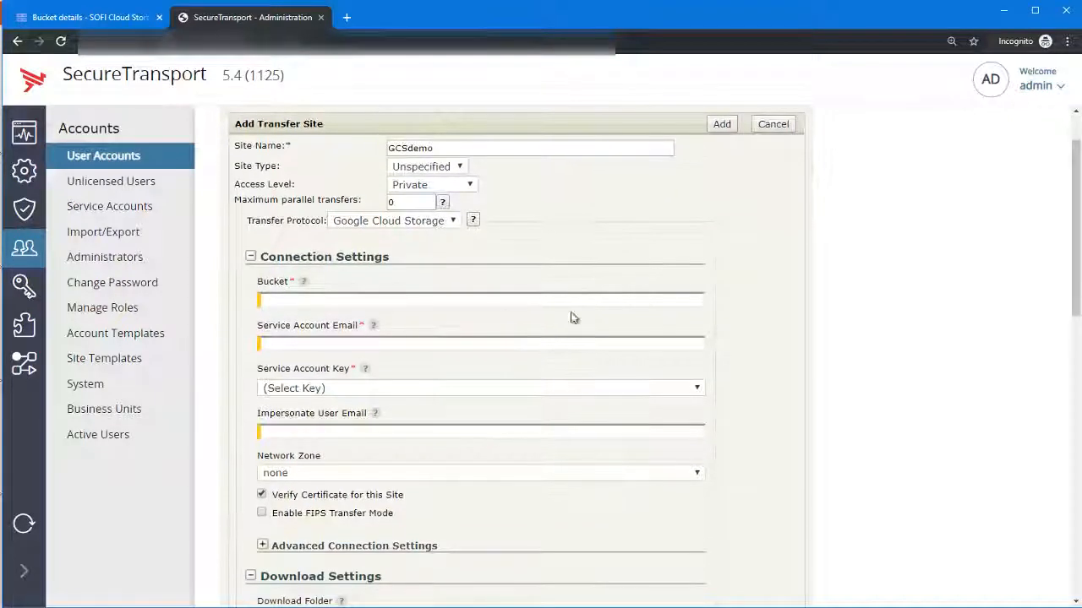
pyautogui.click(303, 283)
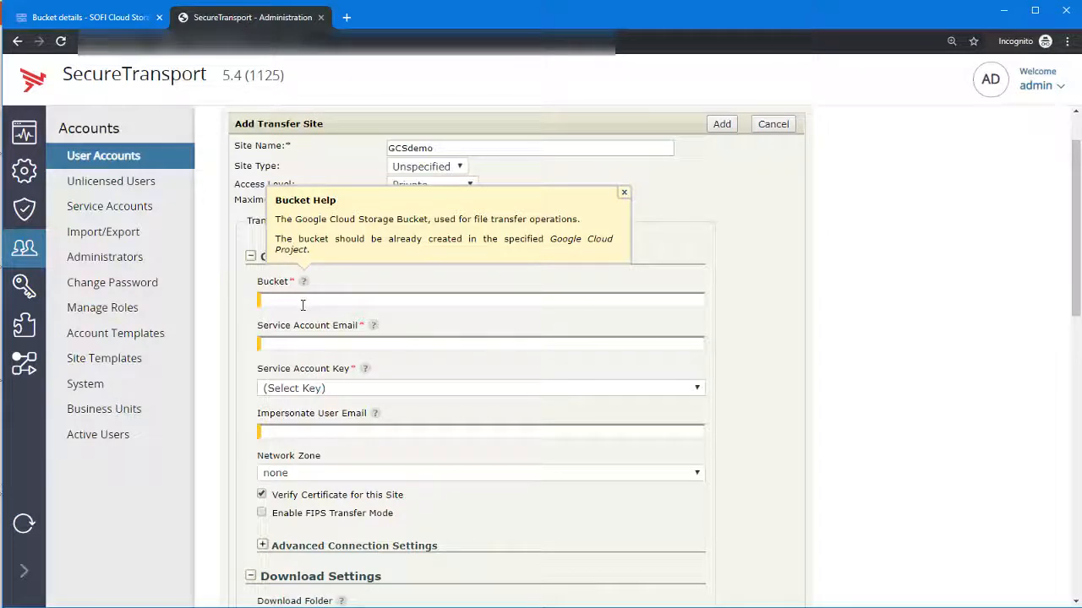
pyautogui.click(303, 305)
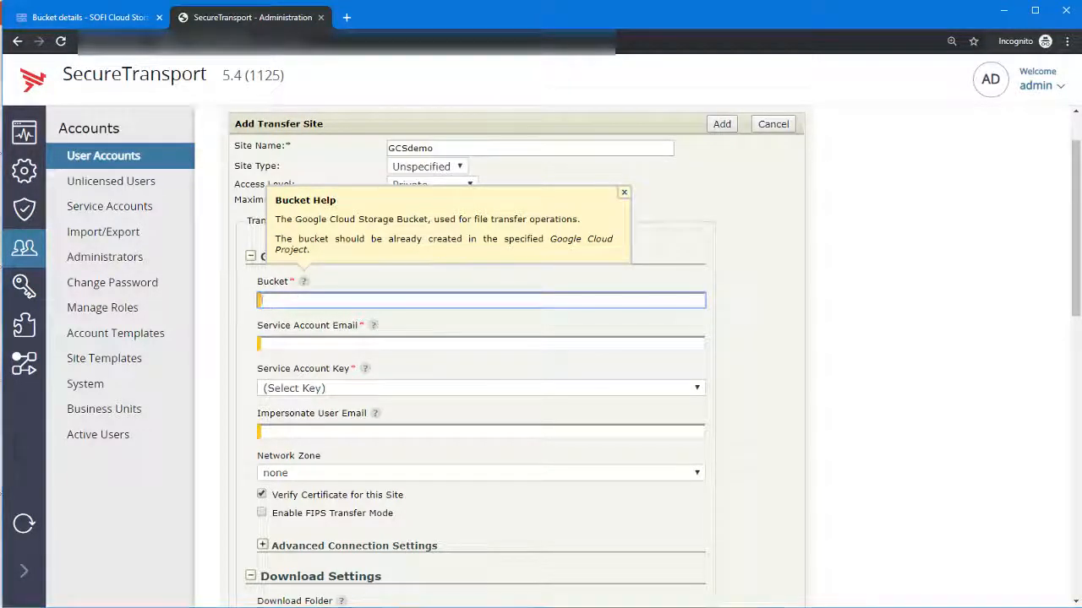
pyautogui.click(777, 607)
pyautogui.click(365, 301)
pyautogui.write('cloud-storage-bucket-demo')
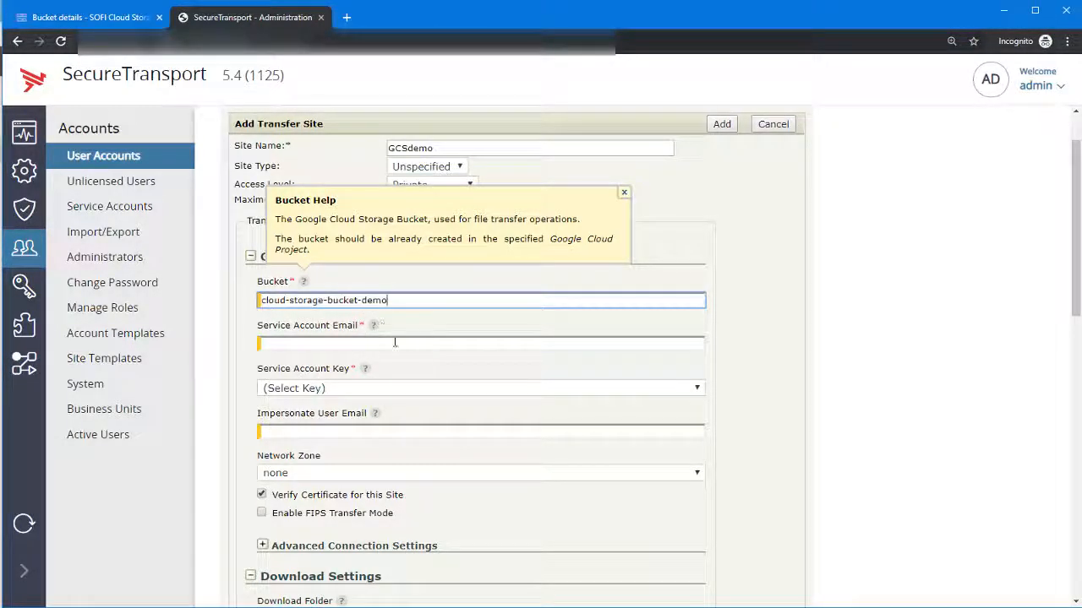
# Step: Paste the service account's email after checking its field help, and select gcstorageKey as the service account key
pyautogui.click(395, 343)
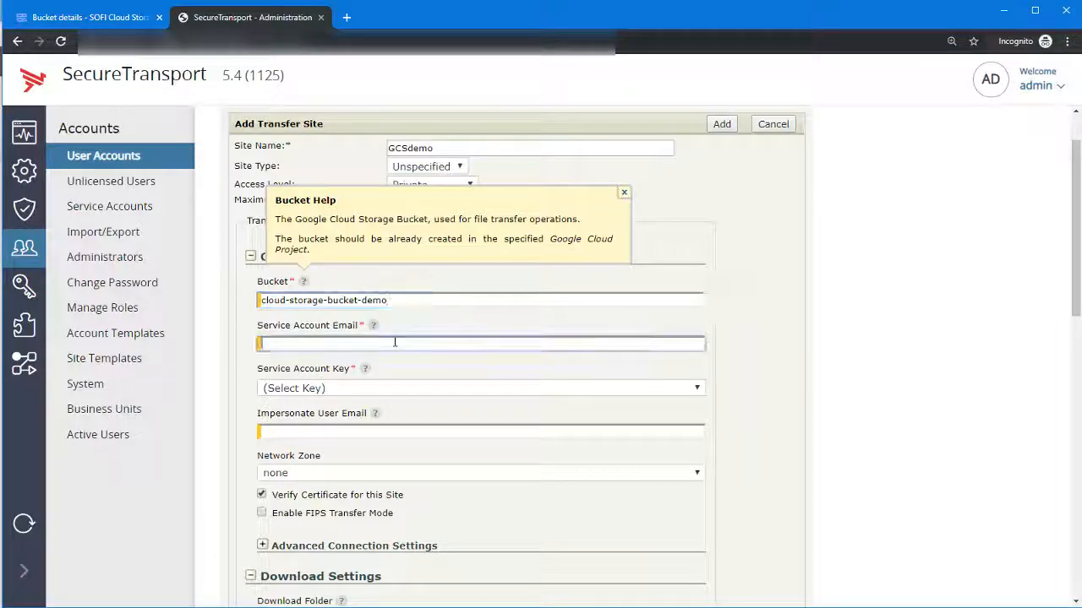
pyautogui.click(625, 194)
pyautogui.click(372, 324)
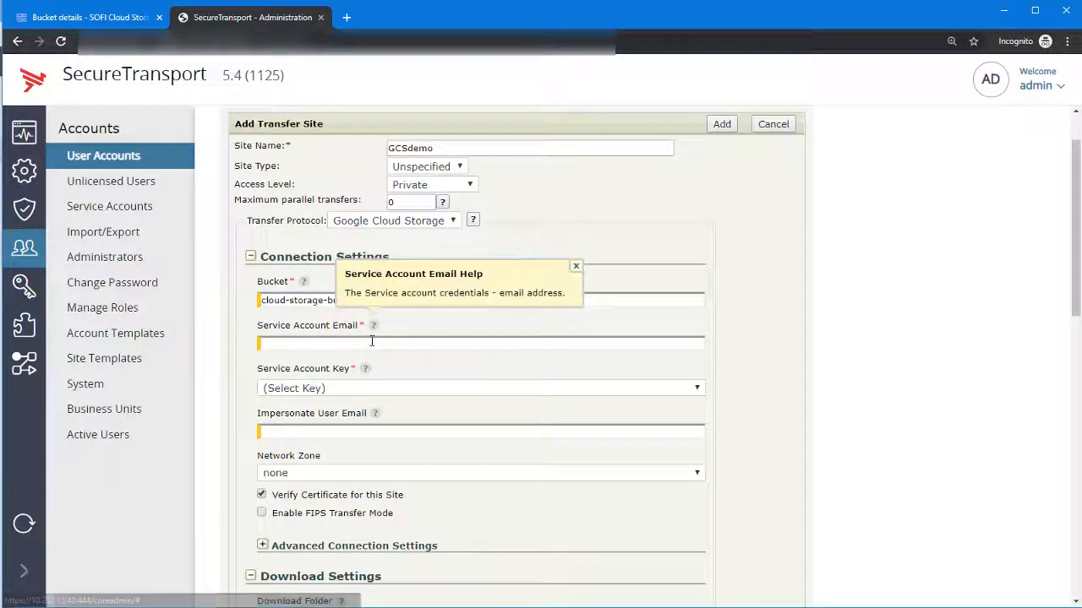
pyautogui.click(576, 267)
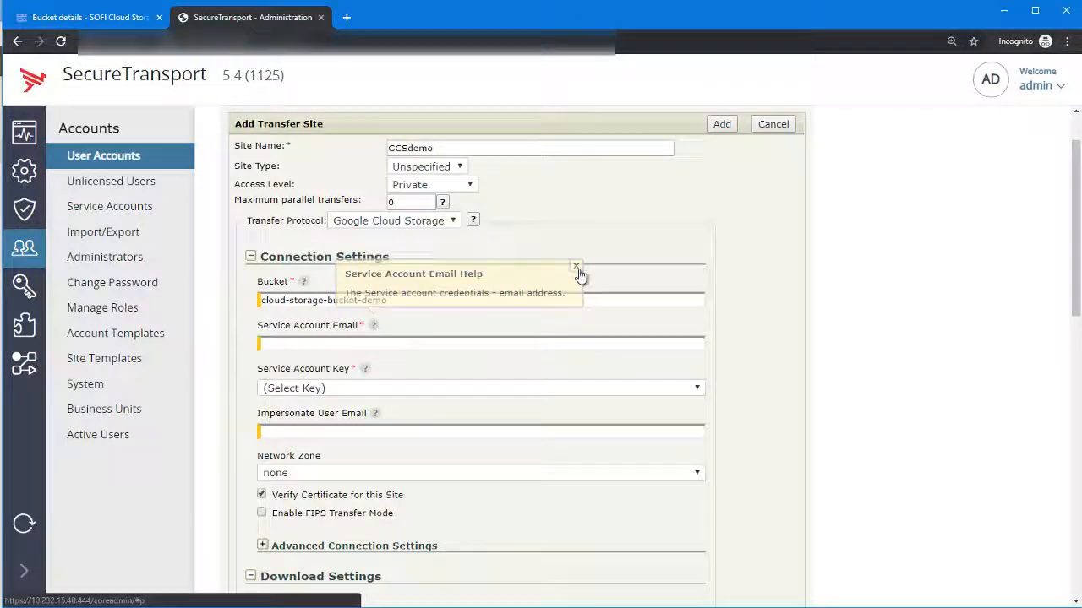
pyautogui.click(468, 350)
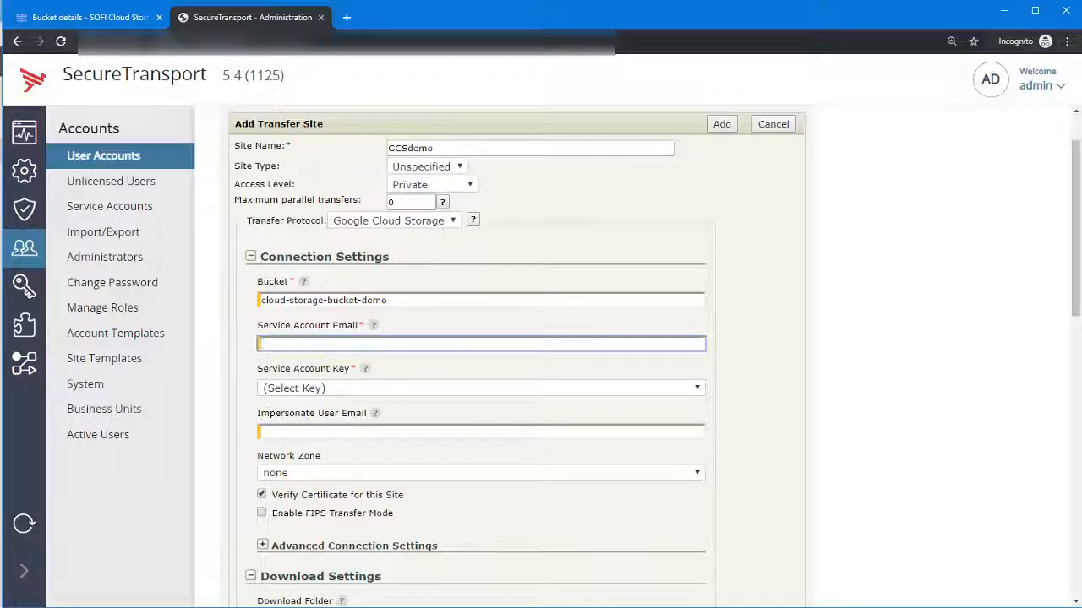
pyautogui.hotkey('alt', 'Tab')
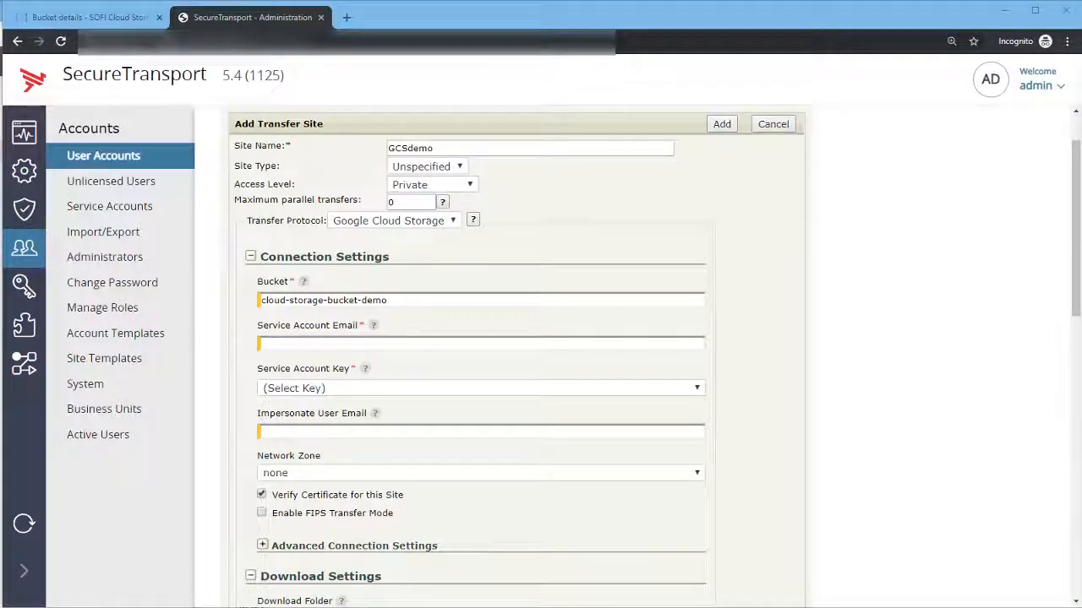
pyautogui.hotkey('alt', 'Tab')
pyautogui.hotkey('ctrl', 'v')
pyautogui.click(345, 390)
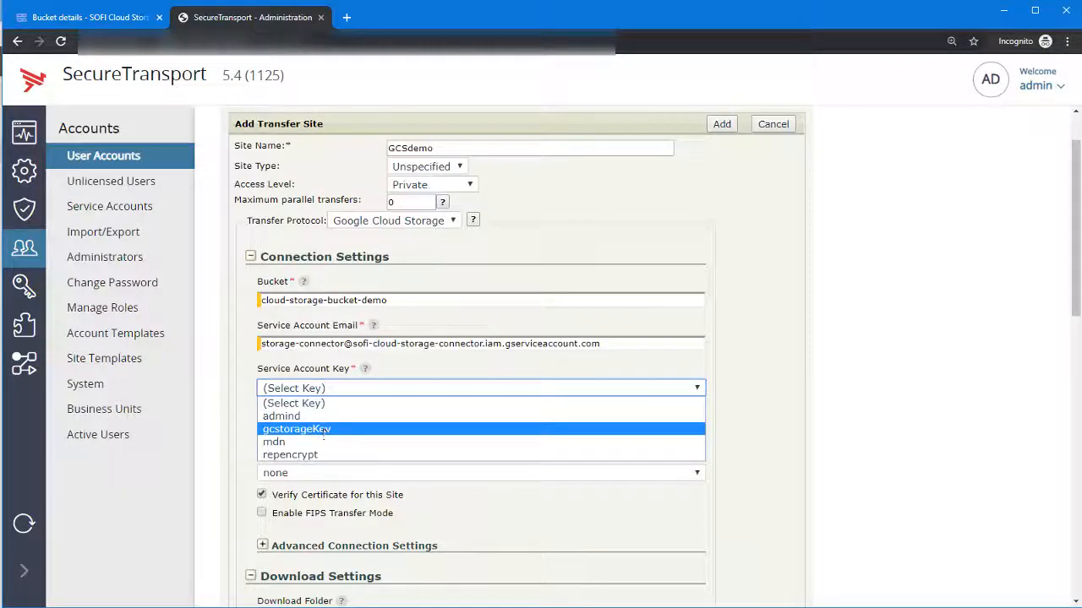
pyautogui.click(324, 430)
# Step: Read the user impersonation help and paste the e-mail of the user to impersonate
pyautogui.click(345, 434)
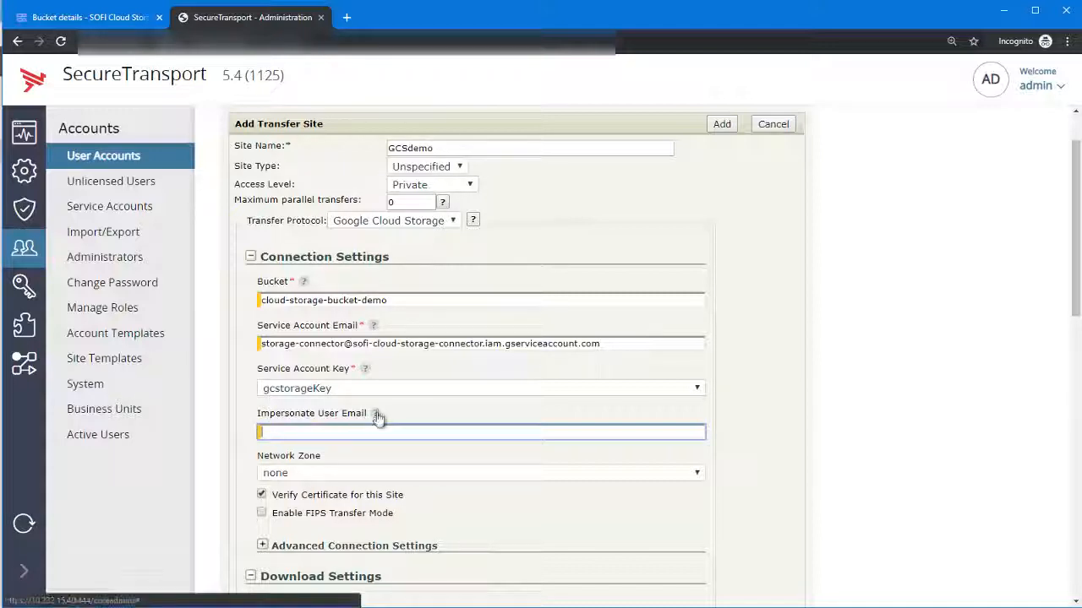
pyautogui.click(377, 416)
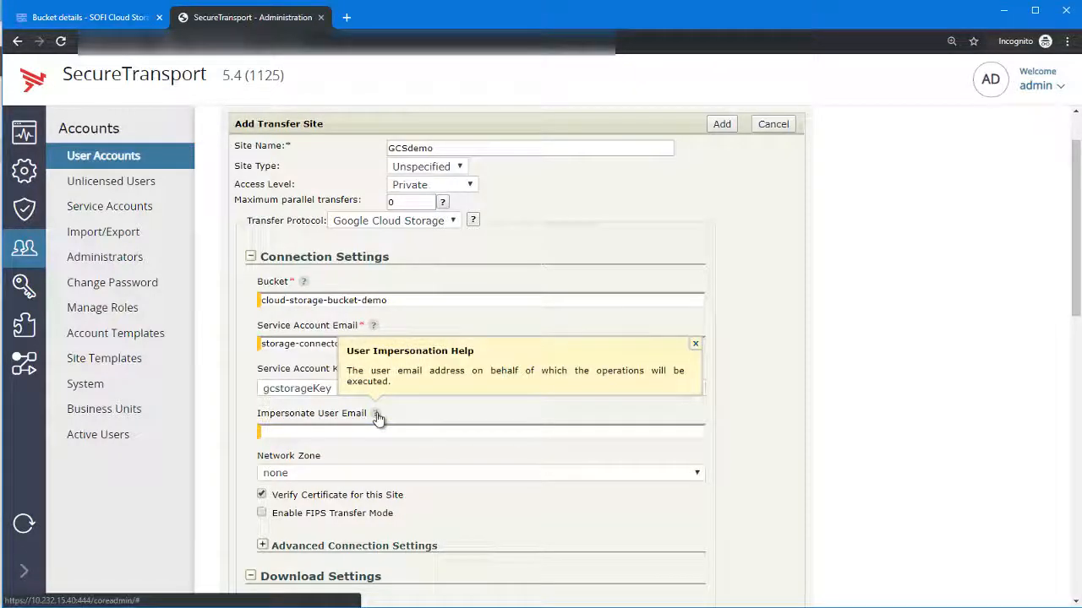
pyautogui.click(693, 348)
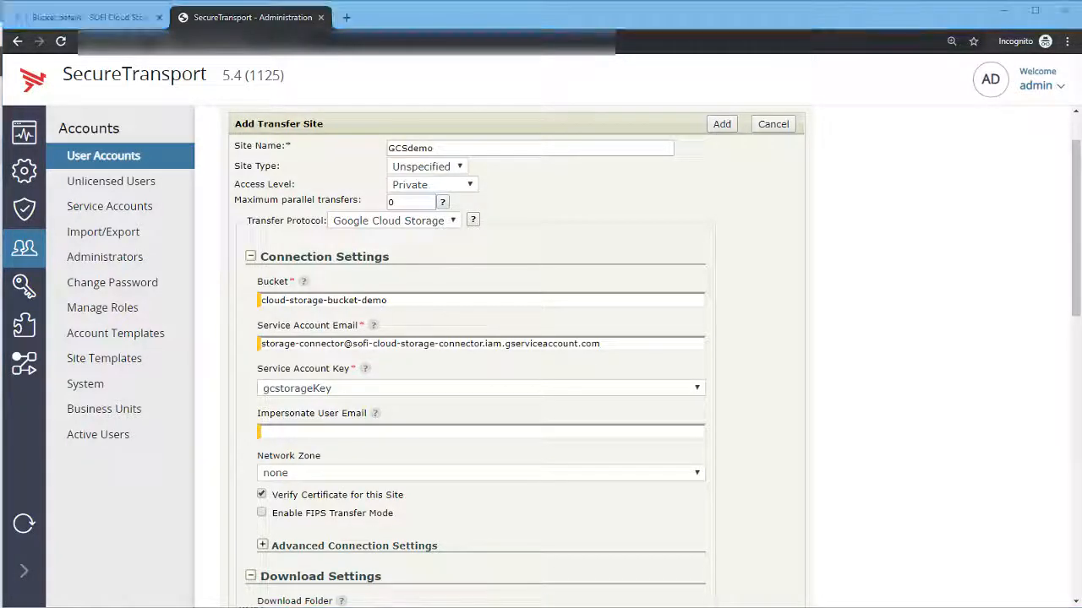
pyautogui.click(463, 427)
pyautogui.hotkey('ctrl', 'v')
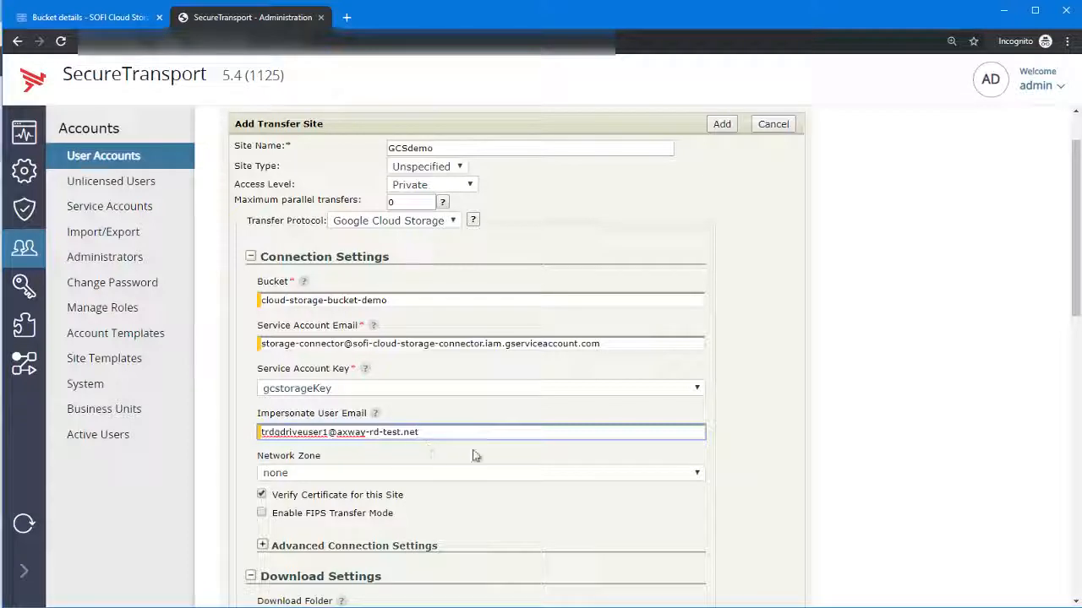
pyautogui.click(554, 500)
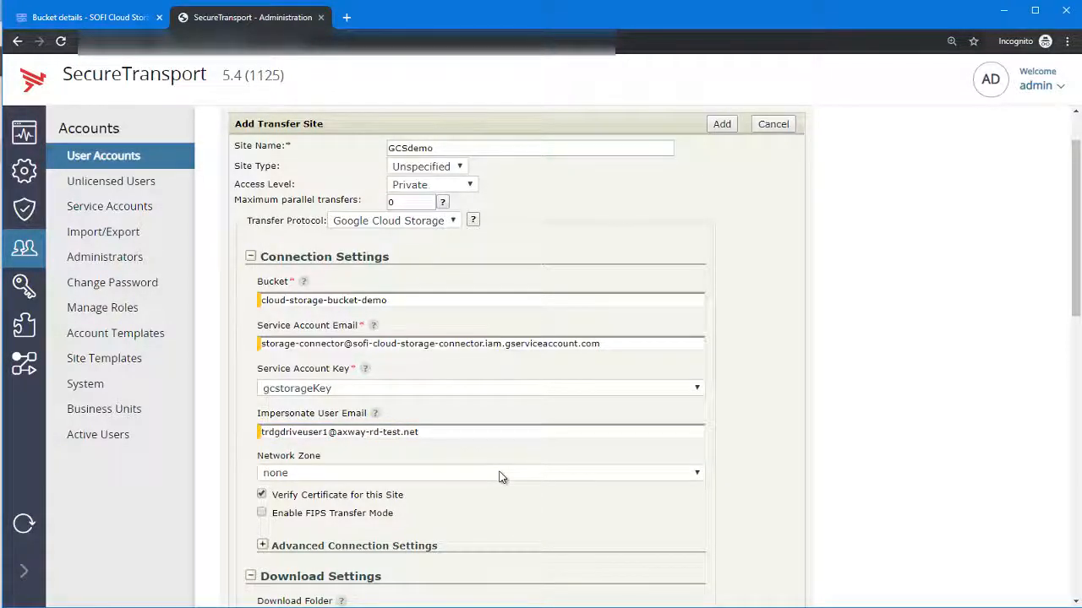
# Step: Examine the advanced connection settings for cipher suites, enabled SSL protocols and timeouts, then collapse that section
pyautogui.scroll(-2, 501, 476)
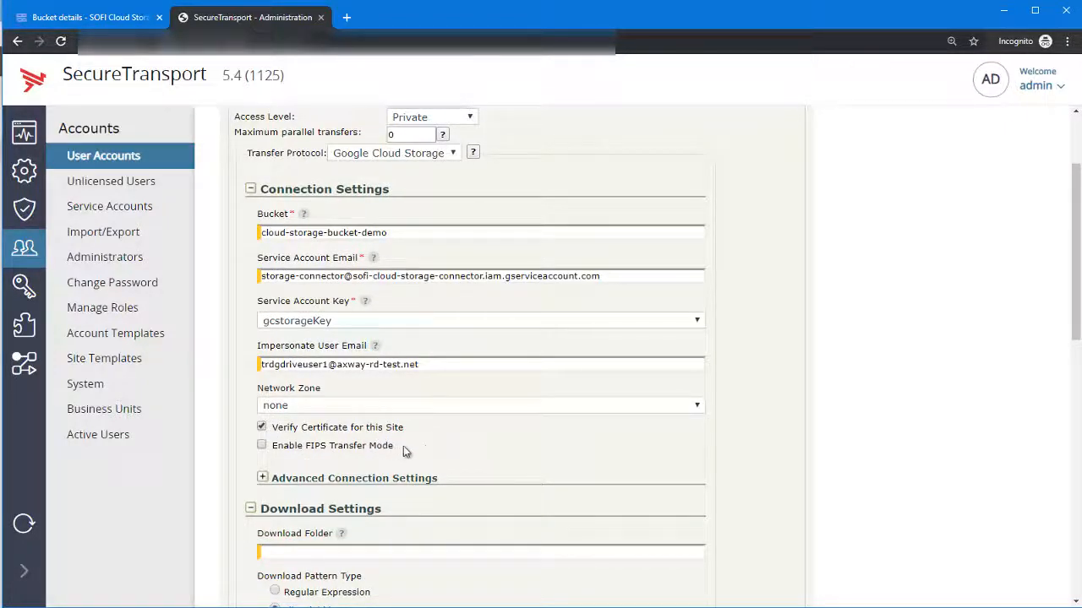
pyautogui.scroll(-2, 436, 447)
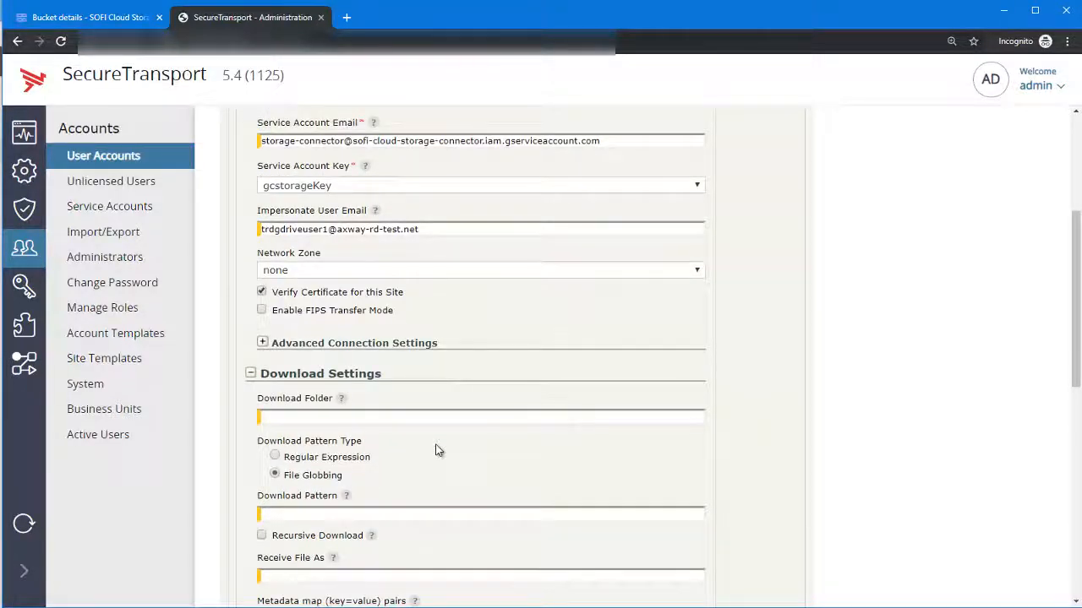
pyautogui.scroll(3, 409, 549)
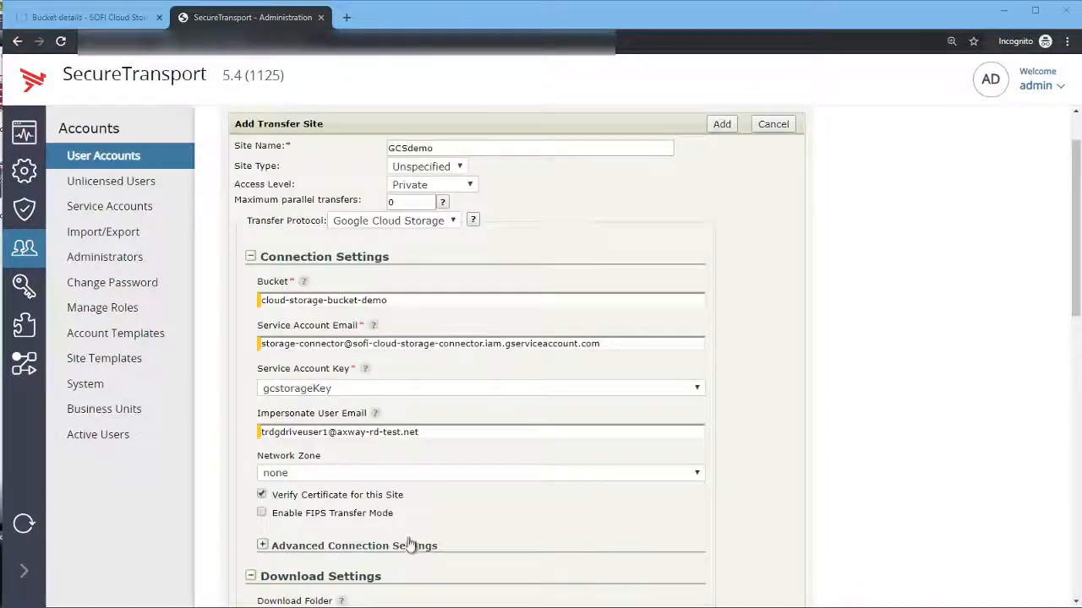
pyautogui.click(409, 549)
pyautogui.scroll(-5, 511, 441)
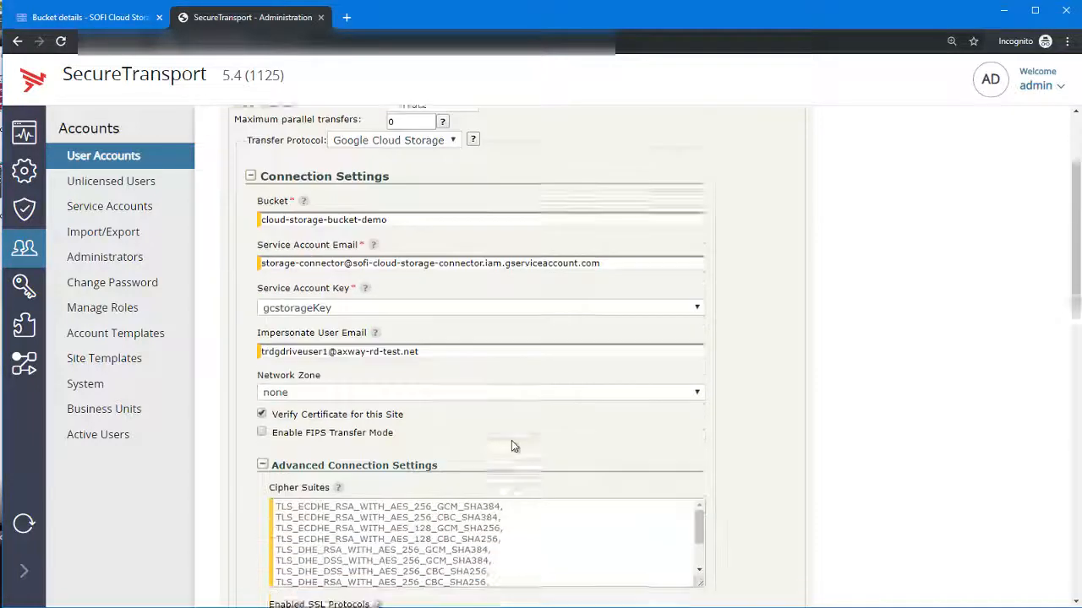
pyautogui.scroll(-2, 511, 441)
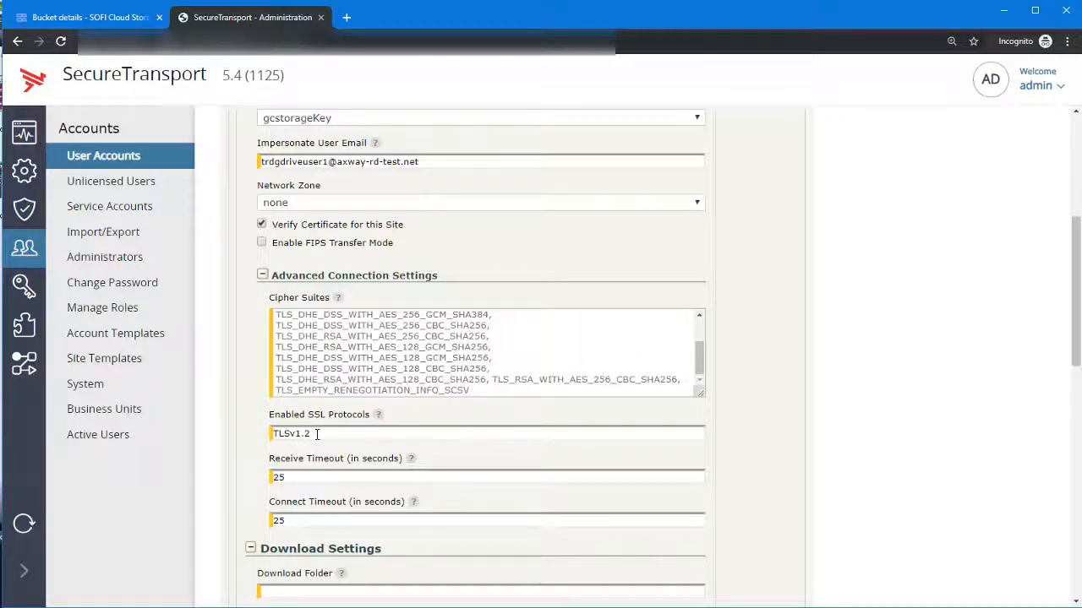
pyautogui.scroll(-2, 317, 434)
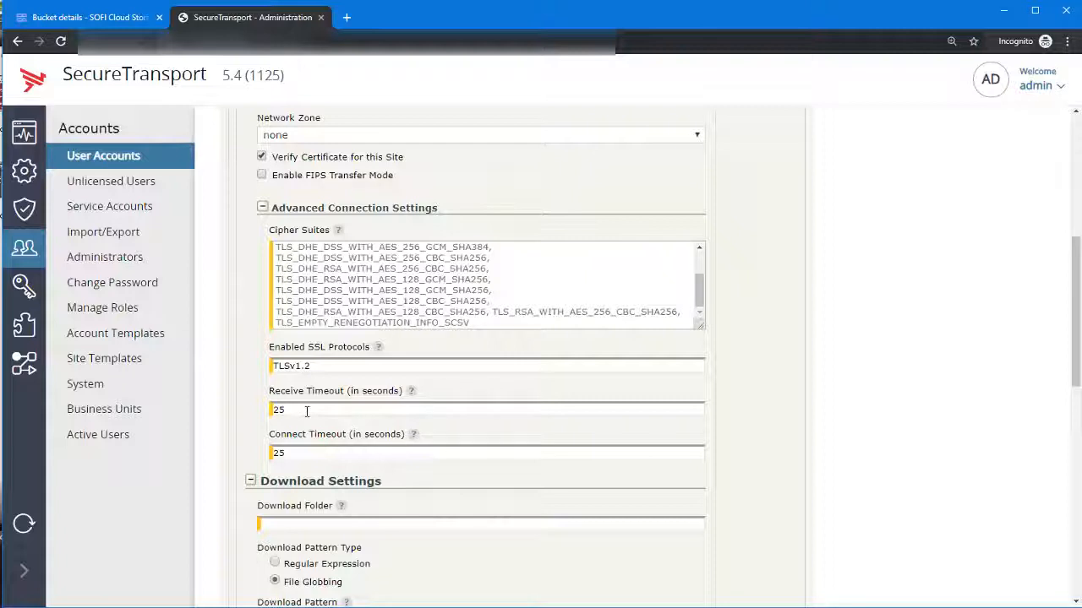
pyautogui.scroll(2, 310, 410)
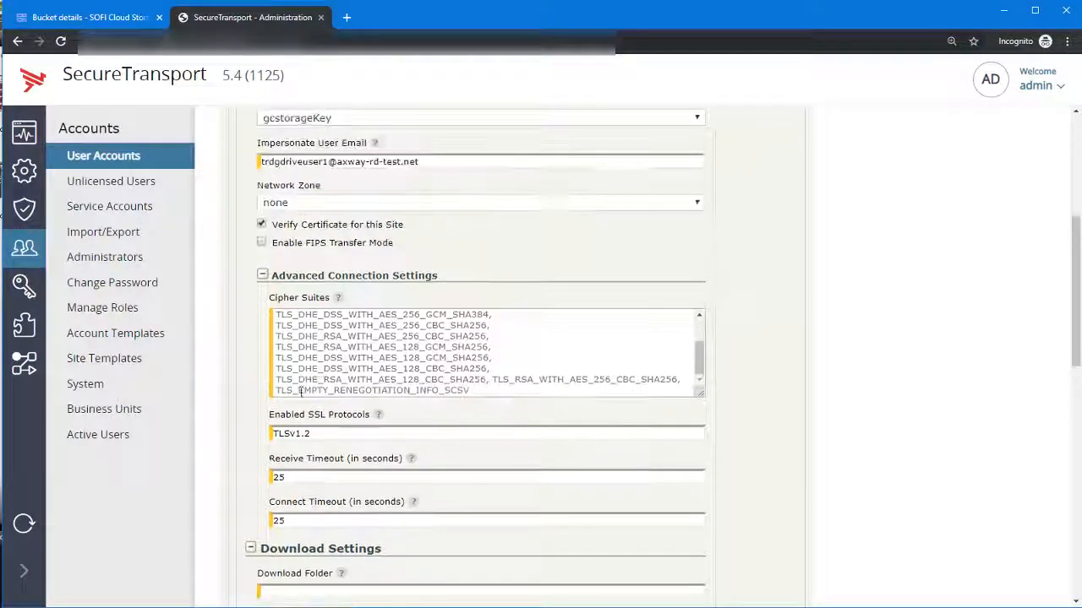
pyautogui.click(263, 276)
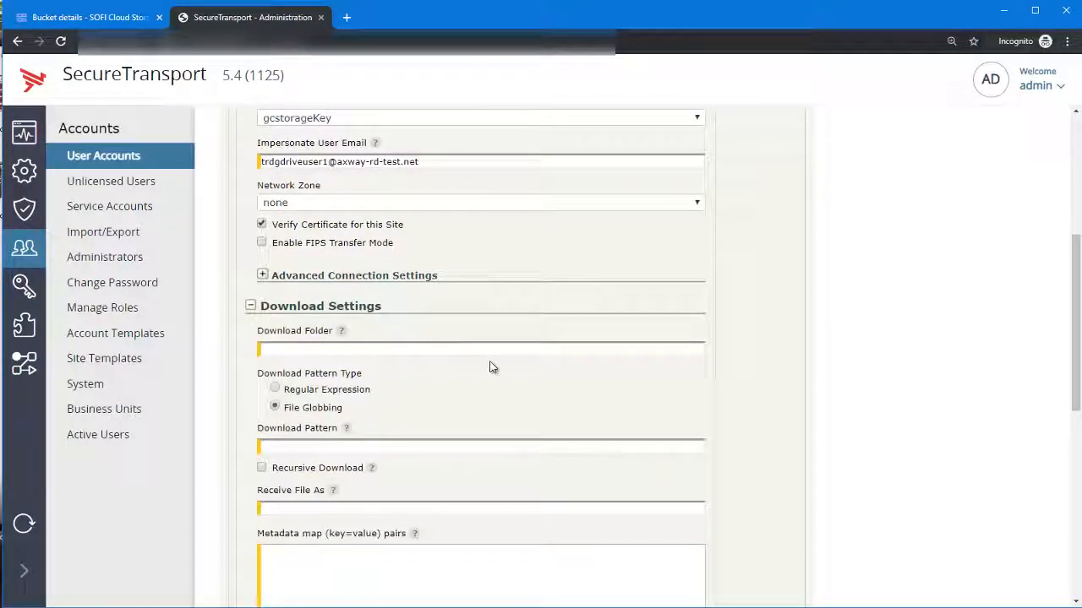
# Step: Read the Download Folder help and try / as the download folder
pyautogui.scroll(-3, 476, 364)
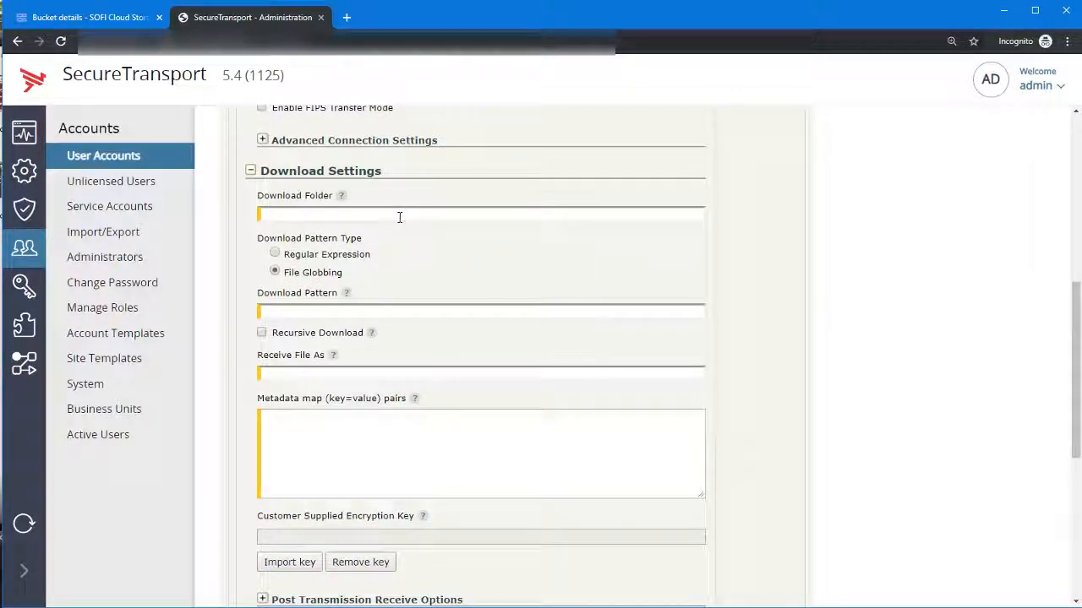
pyautogui.click(343, 196)
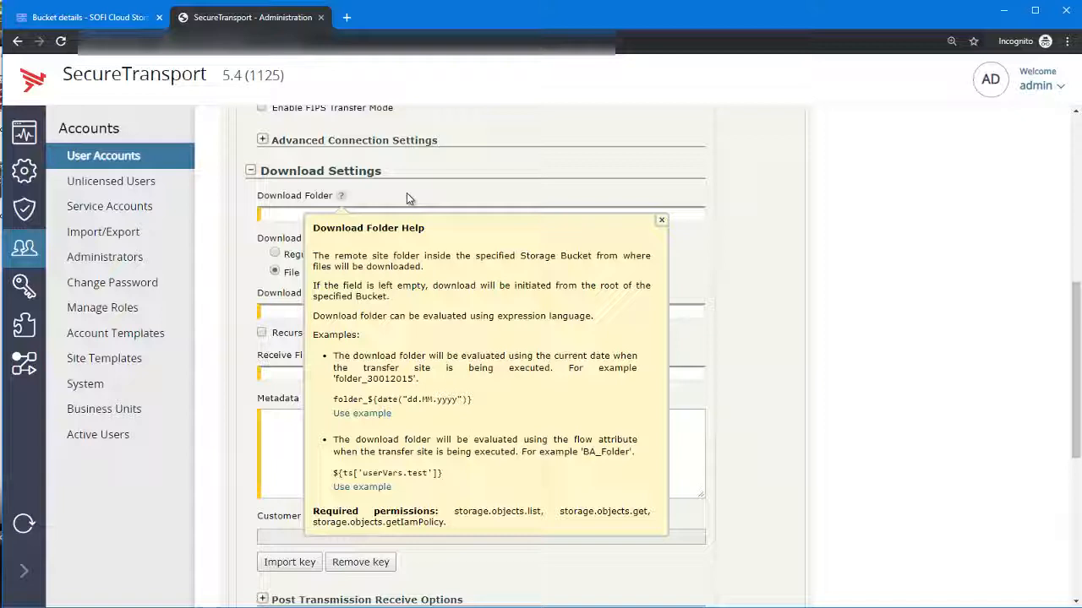
pyautogui.click(661, 220)
pyautogui.click(640, 219)
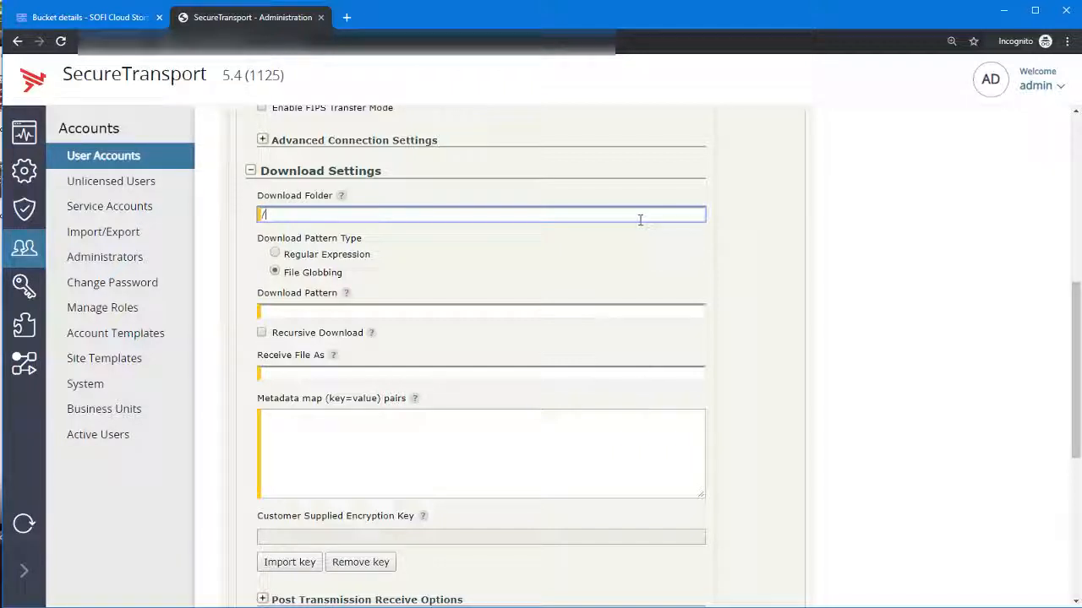
pyautogui.scroll(3, 601, 430)
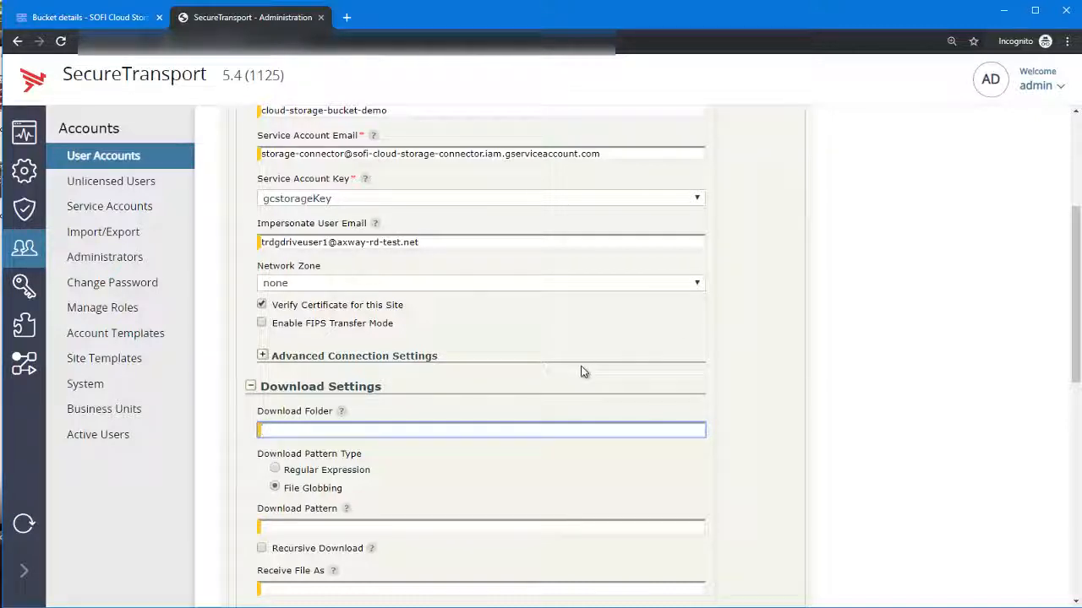
# Step: Read the Download Pattern help for file globbing and regular expression syntax, then close it
pyautogui.scroll(-1, 581, 370)
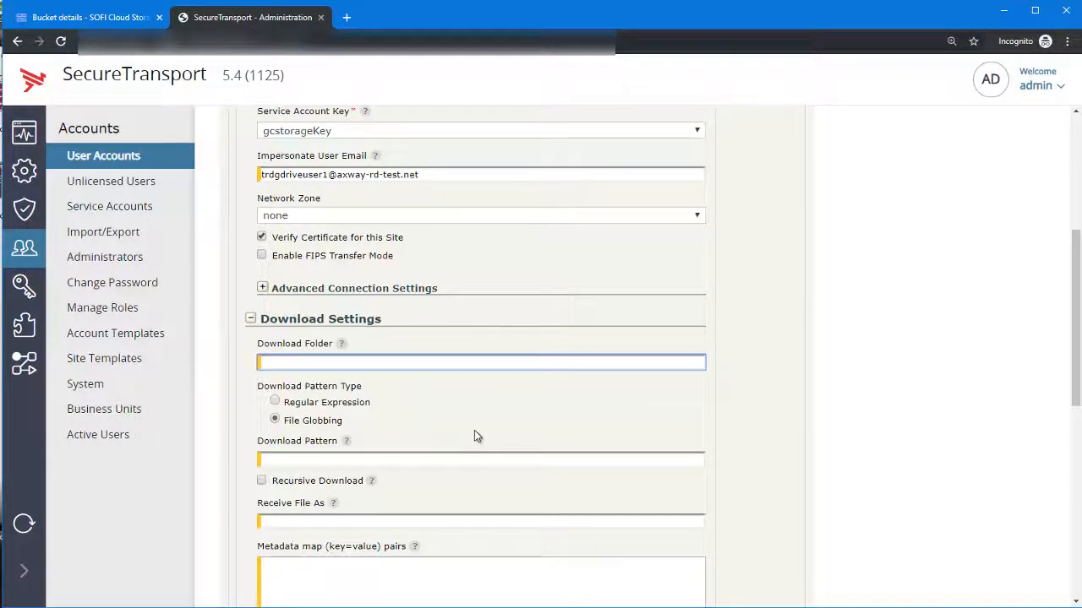
pyautogui.scroll(-1, 474, 436)
pyautogui.click(369, 389)
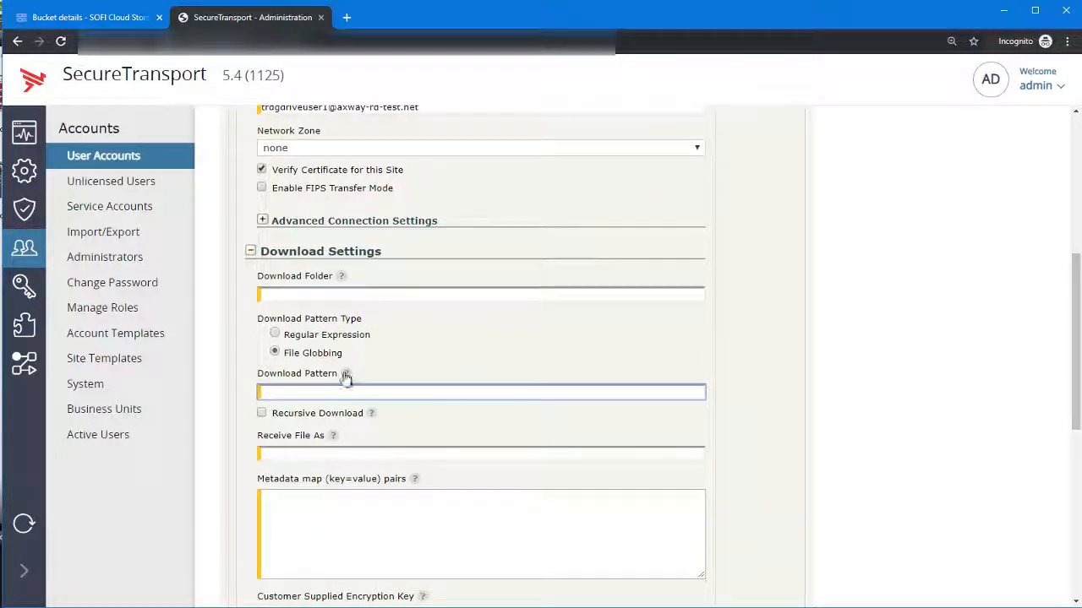
pyautogui.click(346, 375)
pyautogui.scroll(-2, 507, 376)
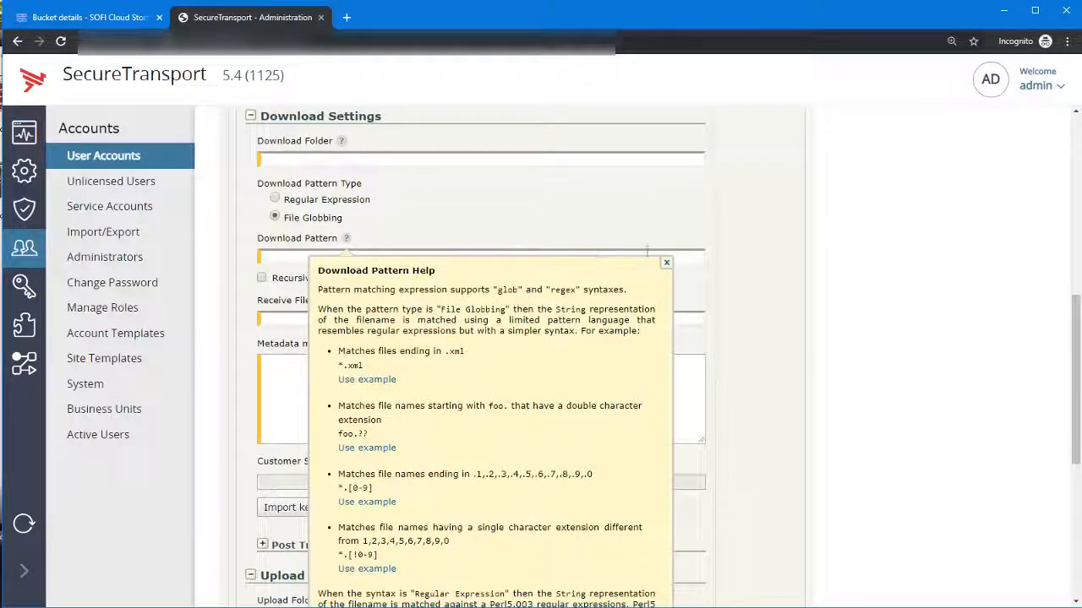
pyautogui.click(666, 263)
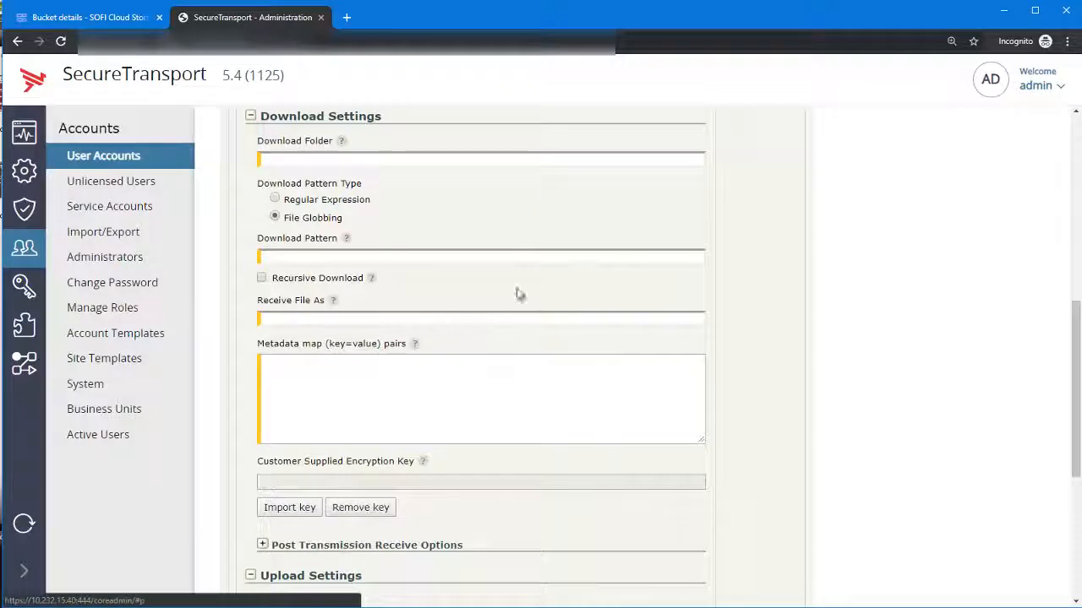
# Step: Try Recursive Download, read the Preserve Folder Structure help, and turn both options off again
pyautogui.click(262, 279)
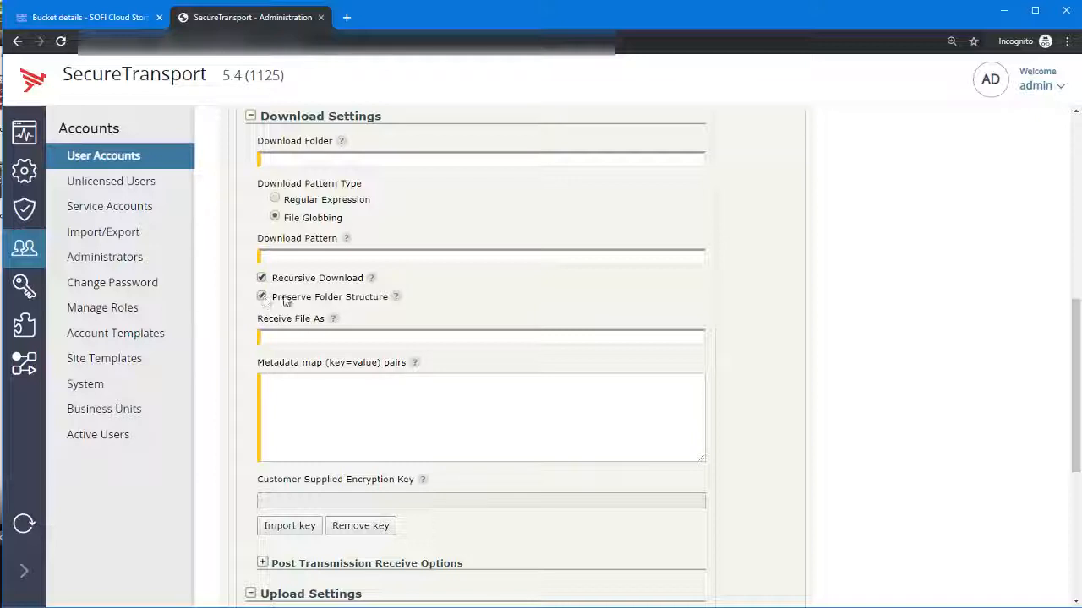
pyautogui.click(397, 299)
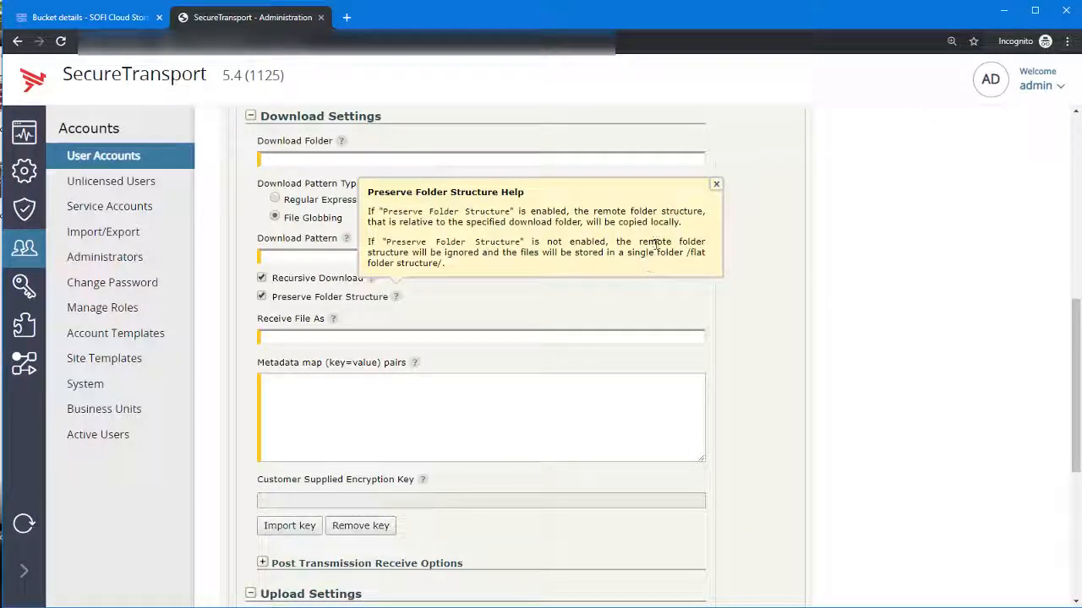
pyautogui.click(716, 184)
pyautogui.click(353, 299)
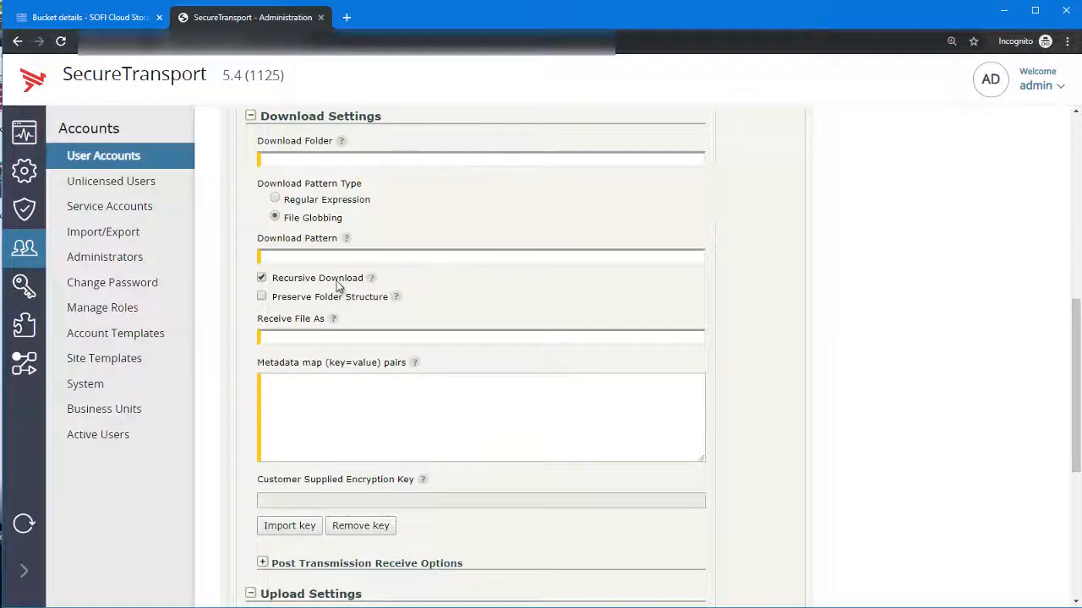
pyautogui.click(334, 279)
# Step: Read the Receive File As help on renaming received files with expressions, then close it
pyautogui.click(341, 313)
pyautogui.click(334, 303)
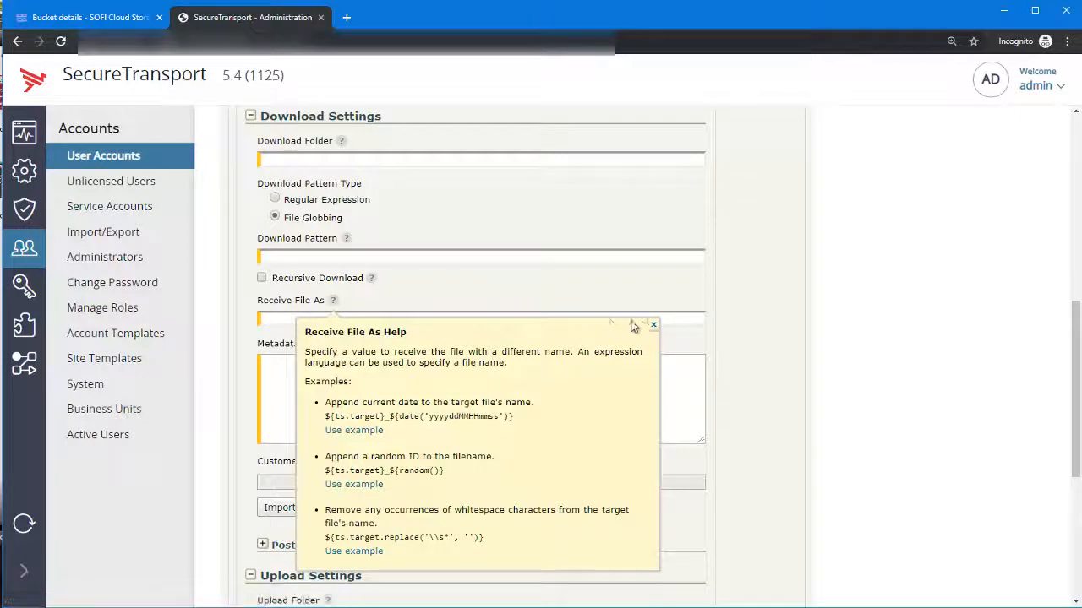
pyautogui.click(652, 328)
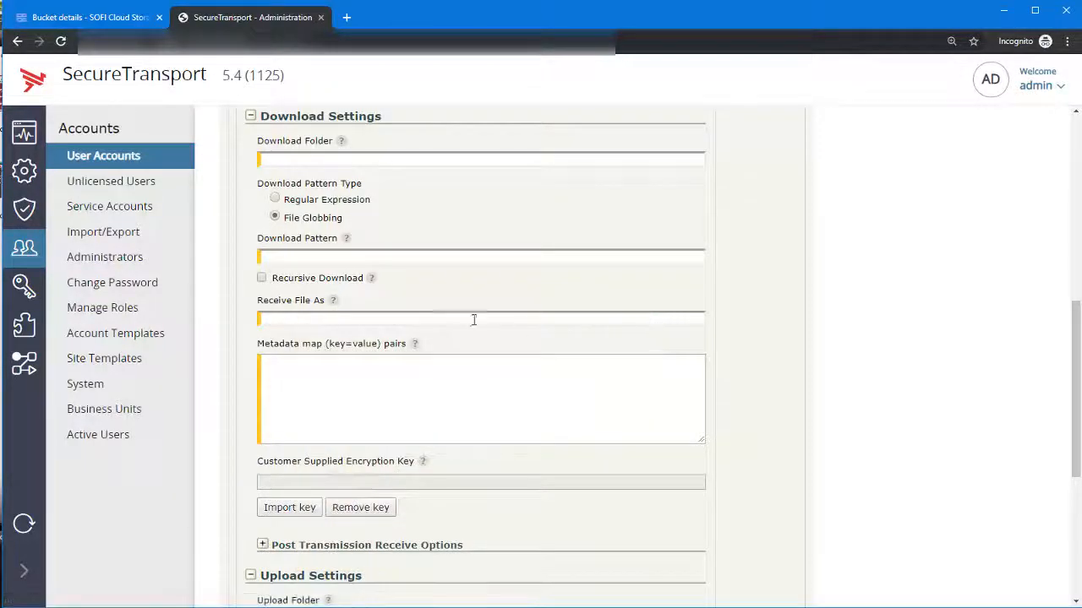
pyautogui.click(334, 303)
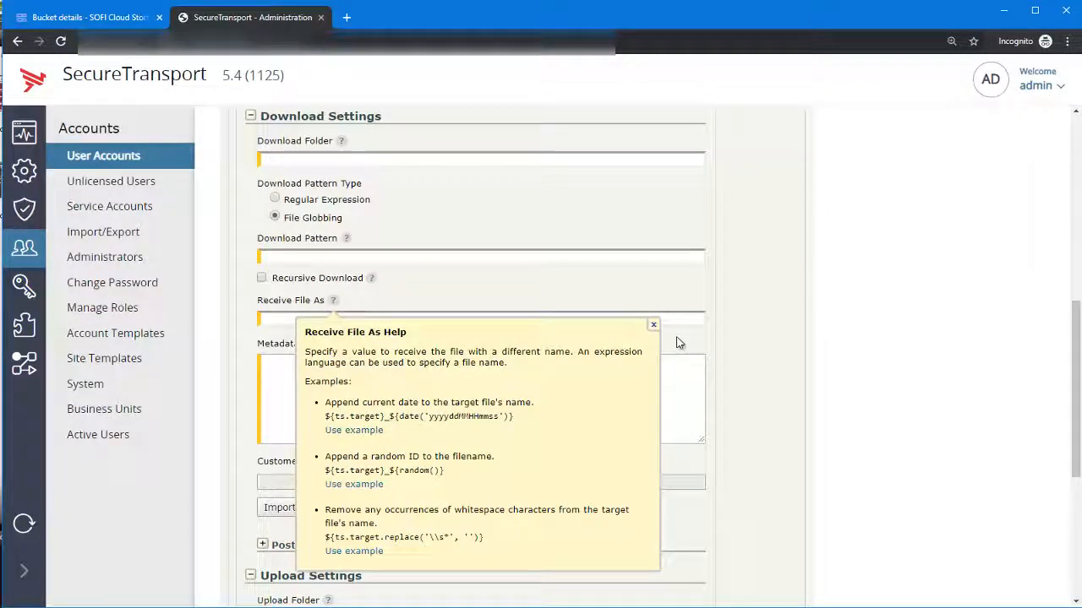
pyautogui.click(653, 326)
pyautogui.scroll(-1, 640, 329)
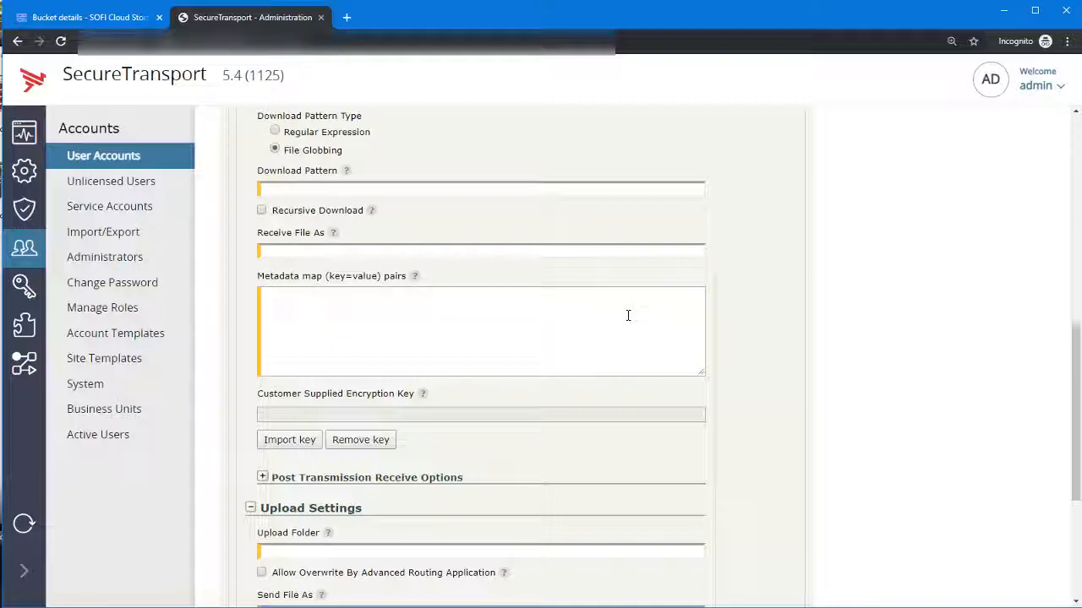
# Step: Read the help and examples for the download metadata map key=value pairs, then close it
pyautogui.click(414, 278)
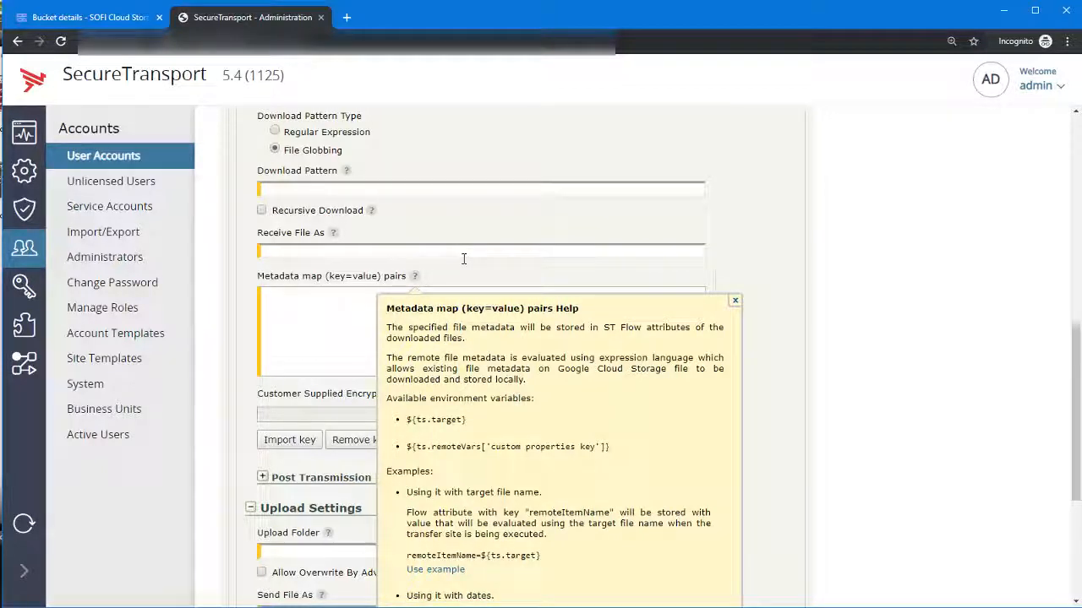
pyautogui.scroll(-2, 463, 259)
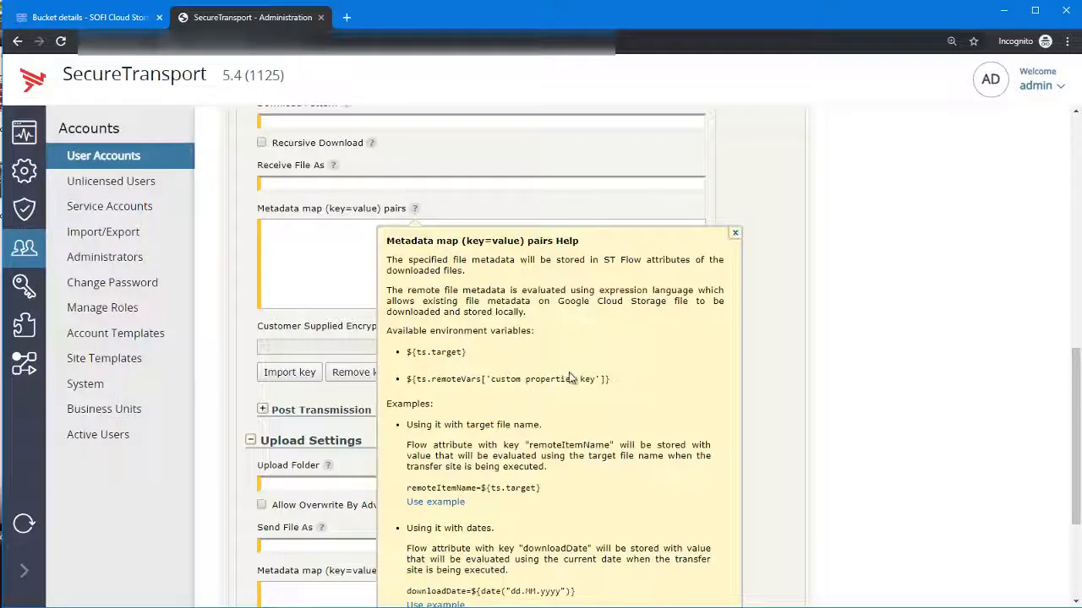
pyautogui.scroll(-4, 570, 378)
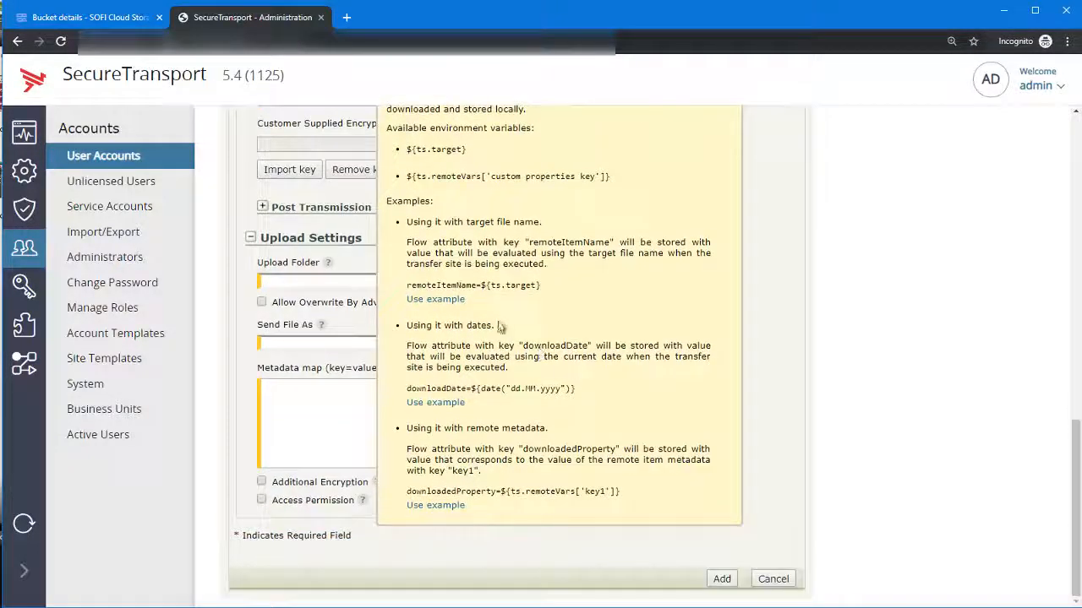
pyautogui.scroll(2, 523, 373)
pyautogui.scroll(4, 522, 373)
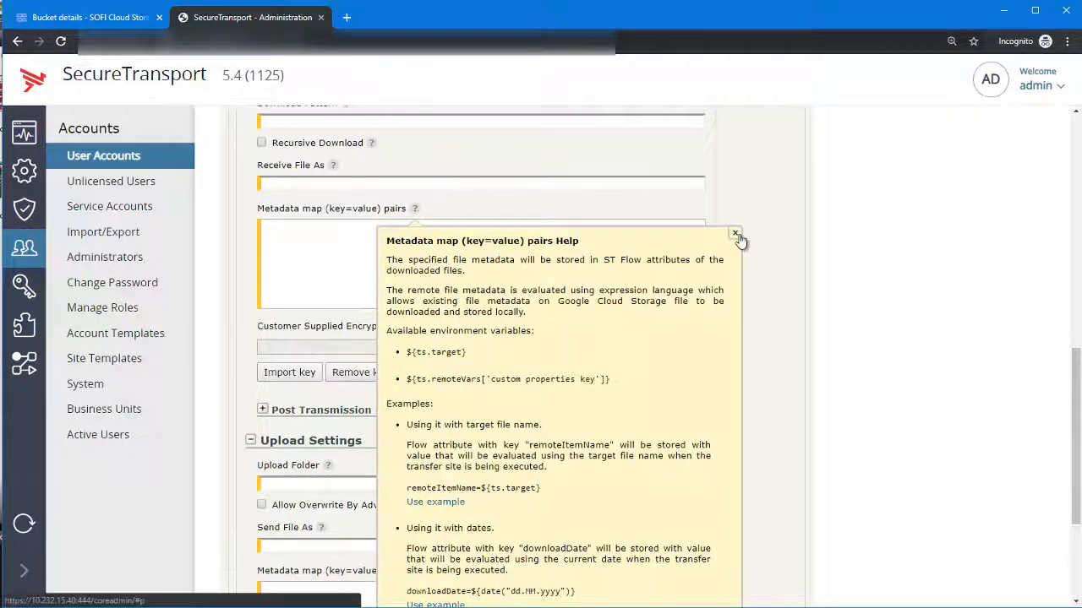
pyautogui.click(735, 234)
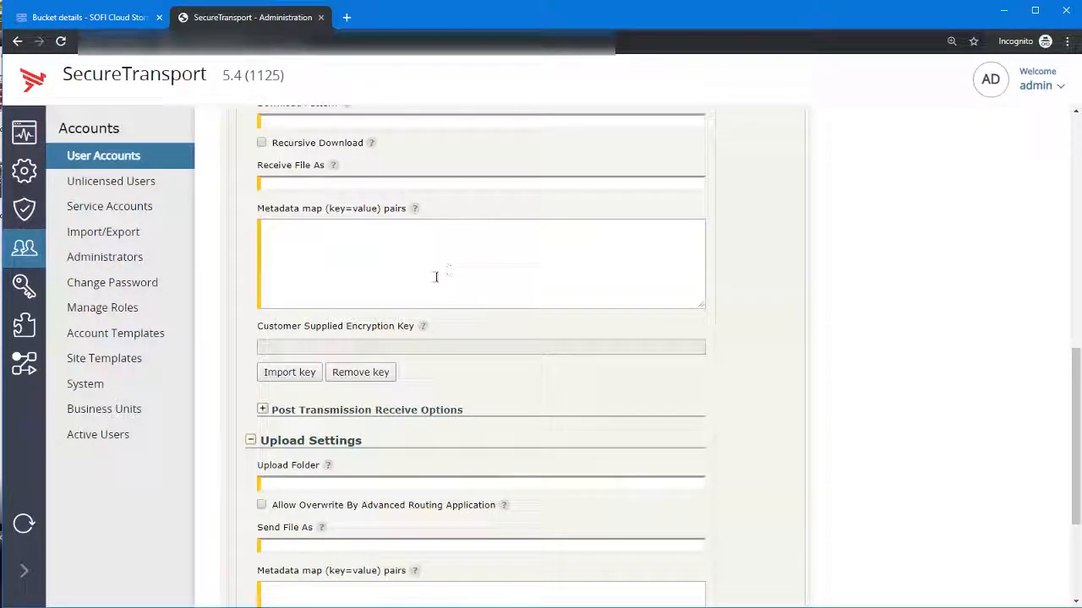
# Step: Read the download Customer Supplied Encryption Key help and view the key import dialog, then cancel it without importing
pyautogui.click(423, 328)
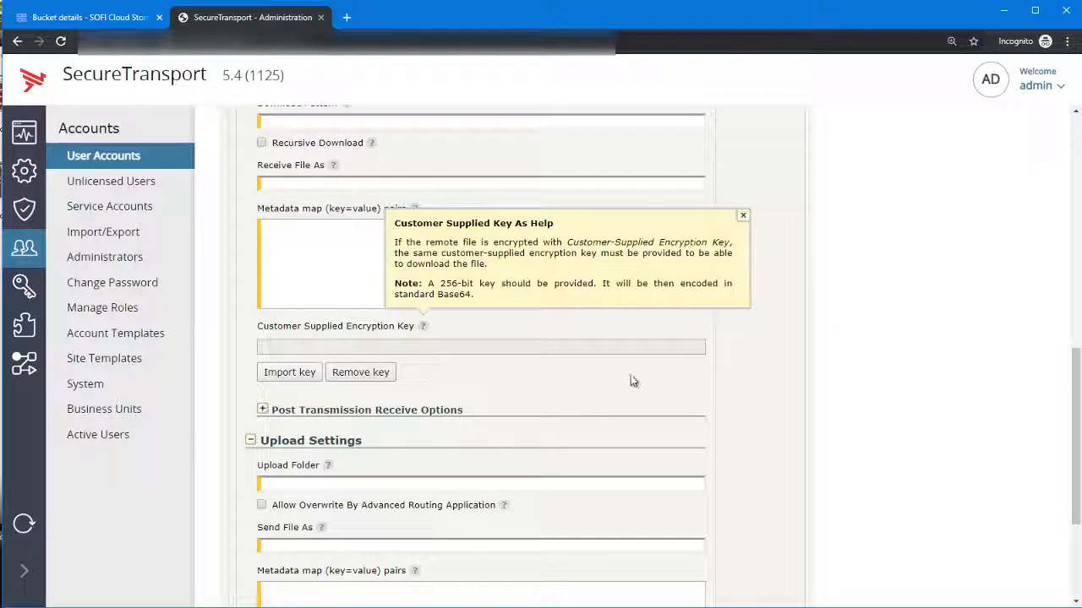
pyautogui.click(311, 374)
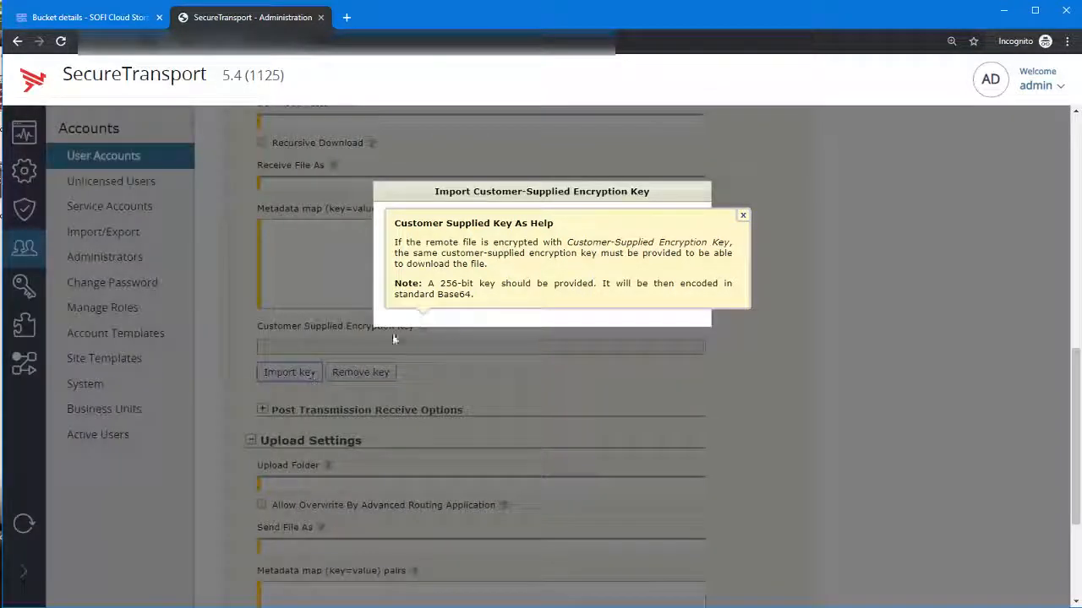
pyautogui.click(743, 216)
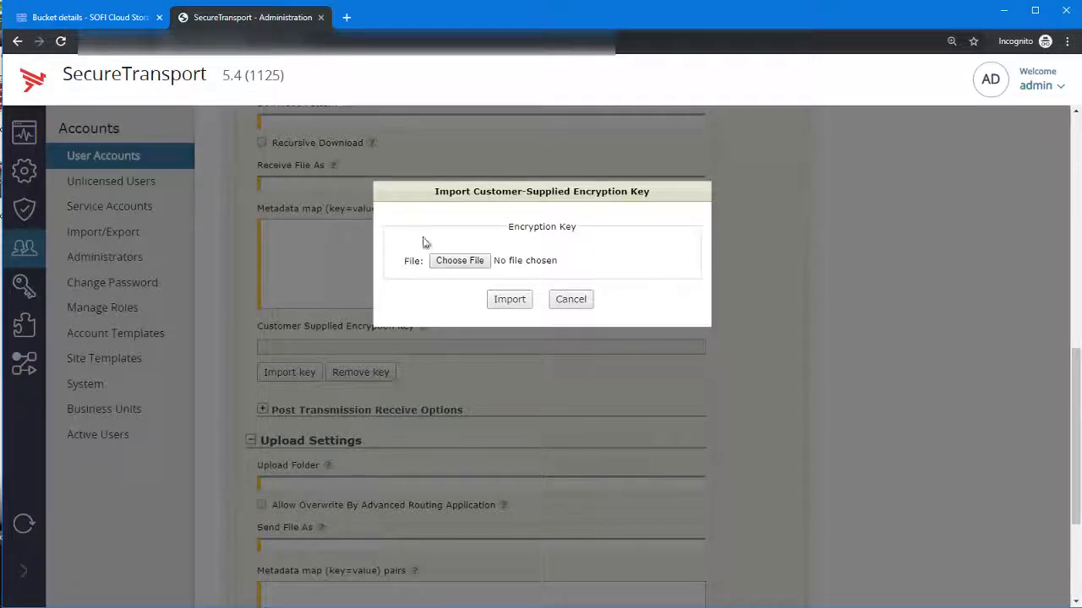
pyautogui.click(572, 300)
# Step: Expand Post Transmission Receive Options and examine the On Failure and On Success choices
pyautogui.scroll(-3, 591, 303)
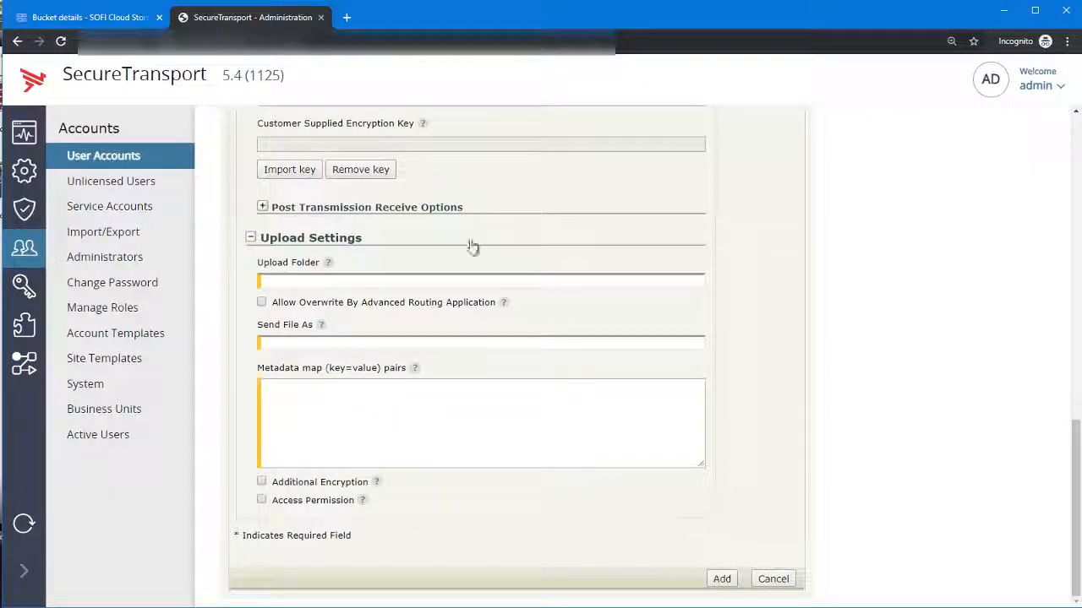
pyautogui.click(263, 207)
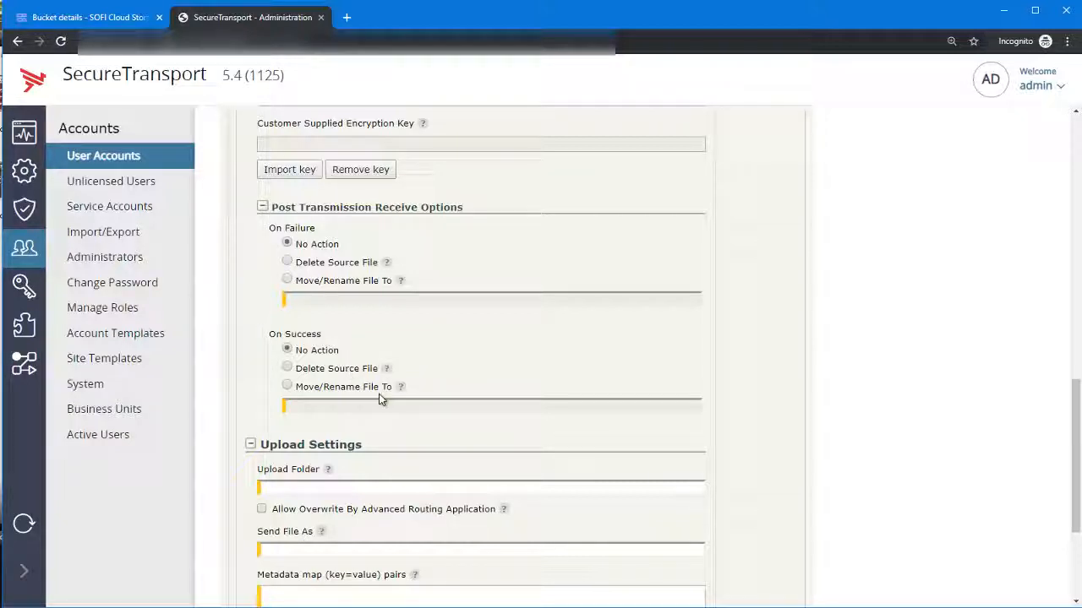
pyautogui.scroll(-3, 379, 398)
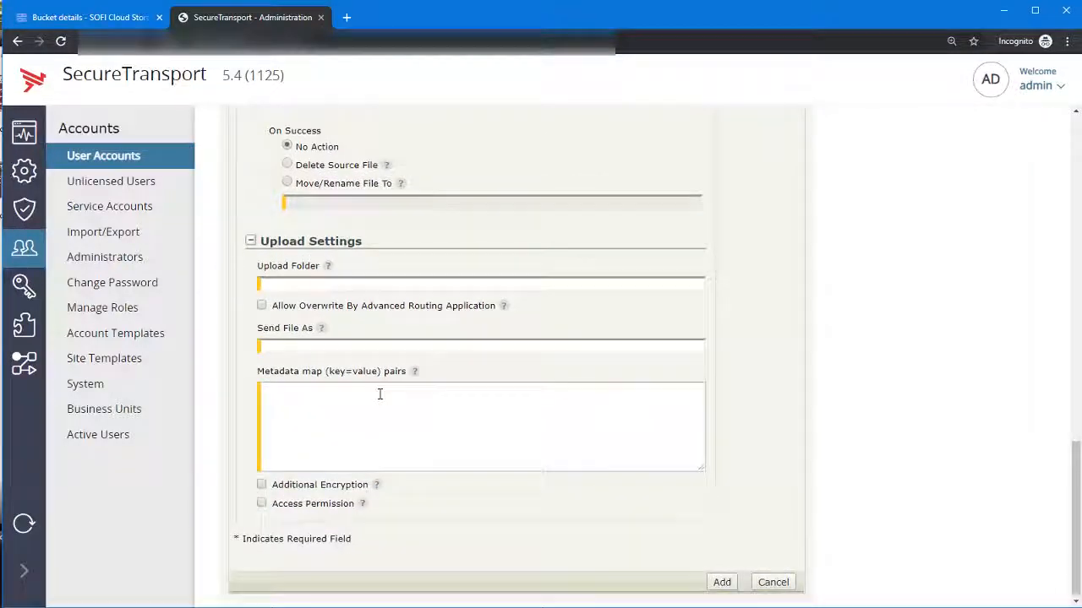
# Step: Review the Upload Folder, Send File As and metadata map fields in the upload settings, reading the Send File As help
pyautogui.click(526, 281)
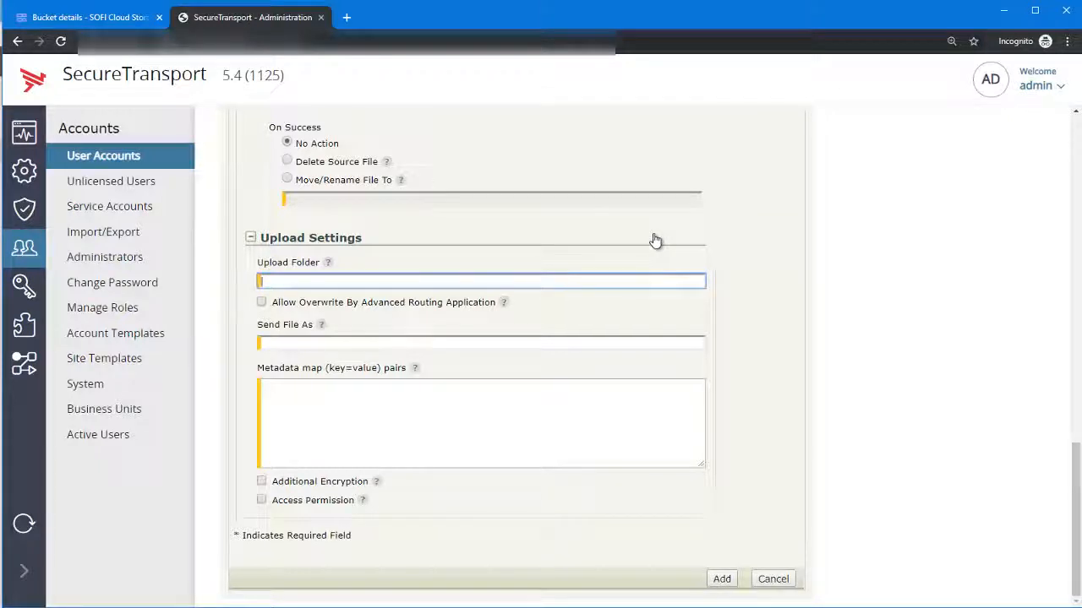
pyautogui.click(317, 340)
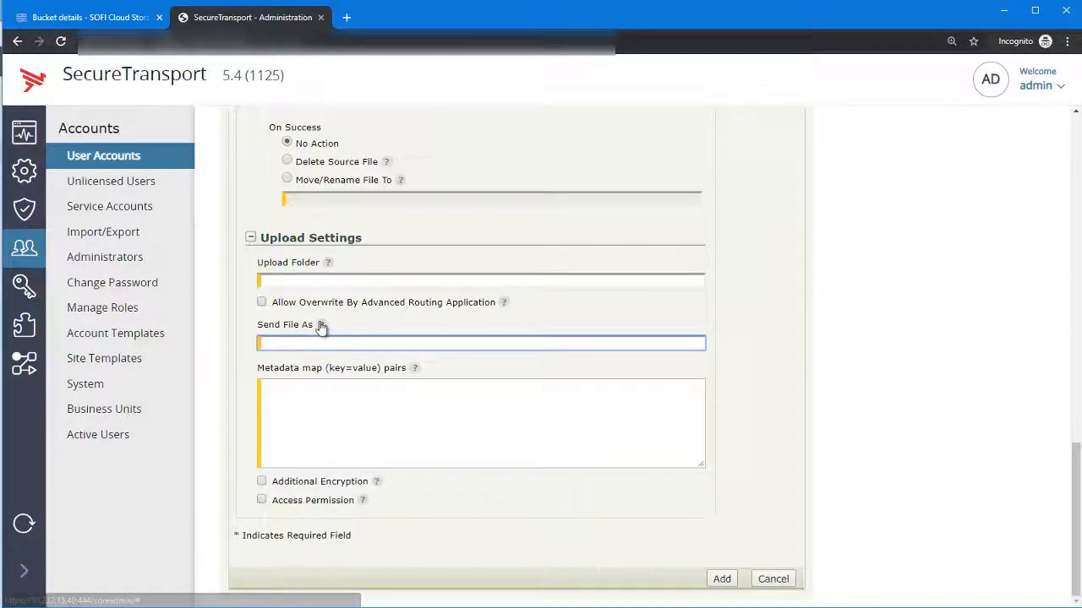
pyautogui.click(321, 326)
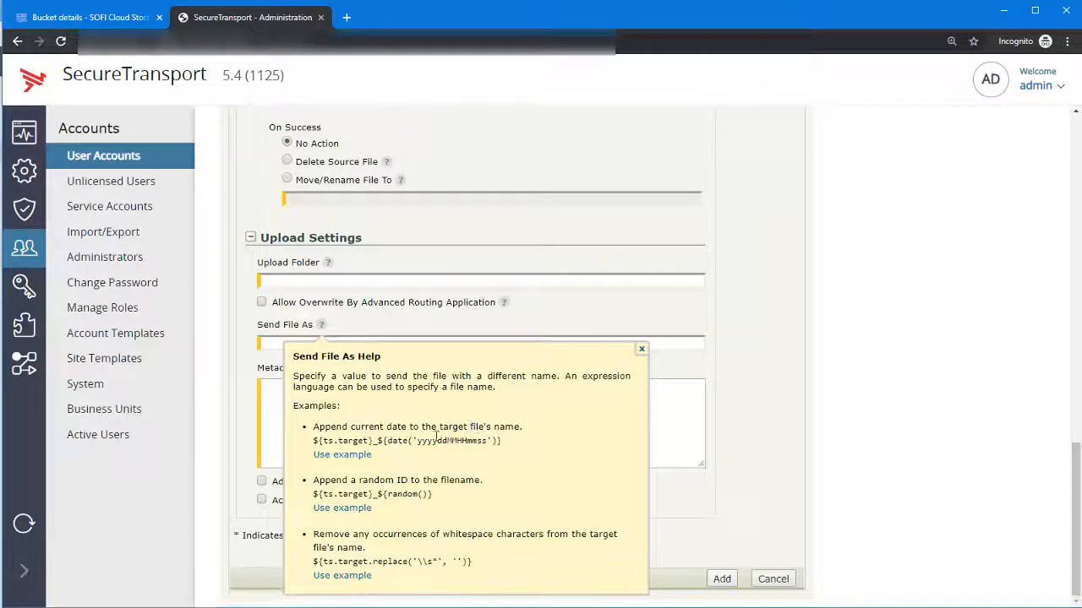
pyautogui.click(641, 349)
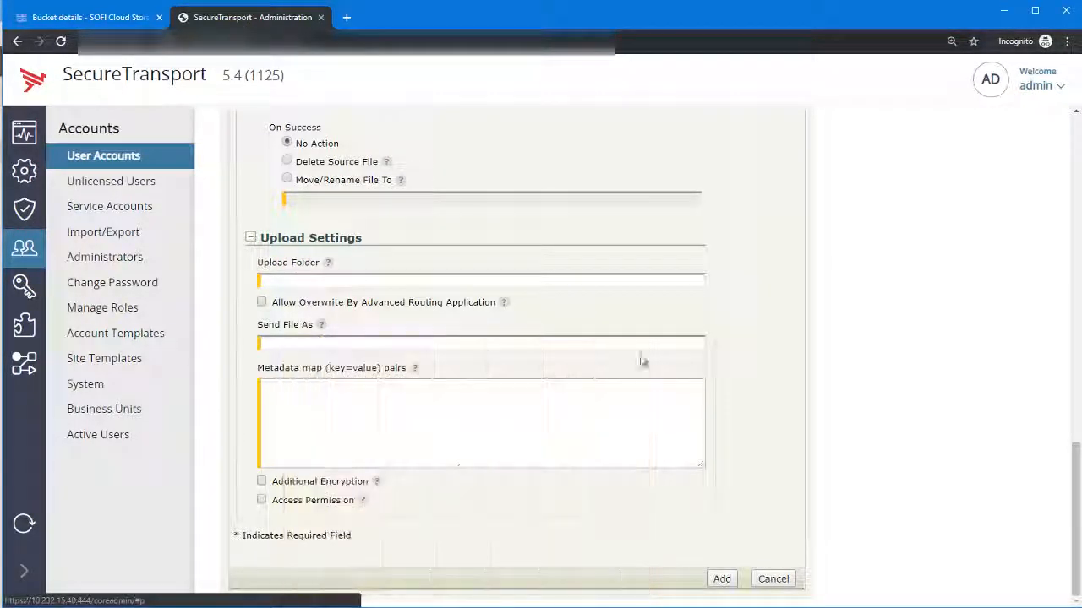
pyautogui.click(448, 430)
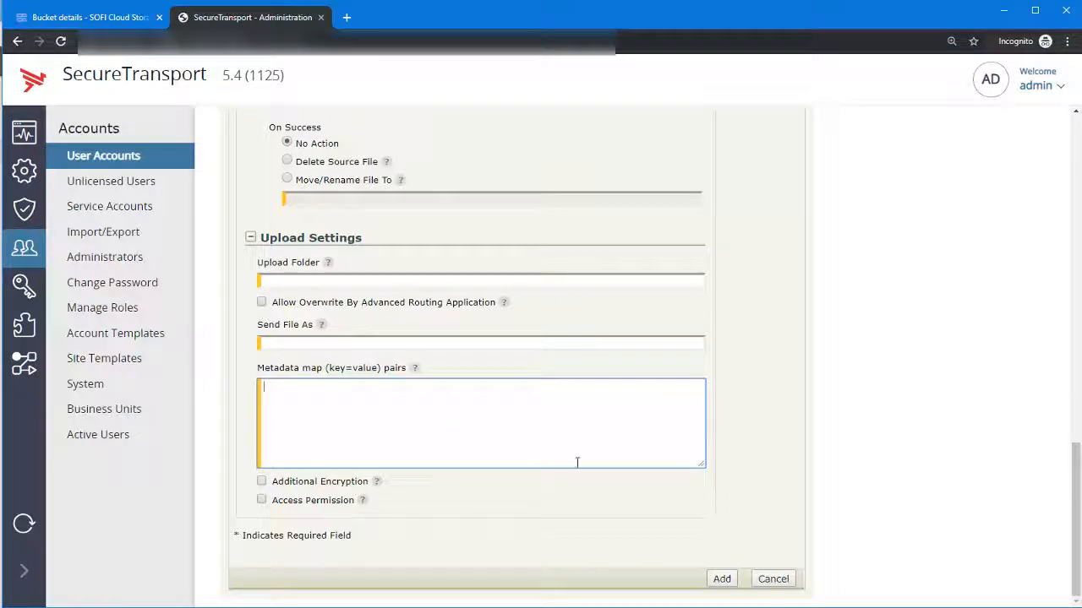
# Step: Enable Additional Encryption for uploads, select Customer-Managed Encryption and read its help
pyautogui.click(336, 487)
pyautogui.click(336, 482)
pyautogui.scroll(-2, 663, 439)
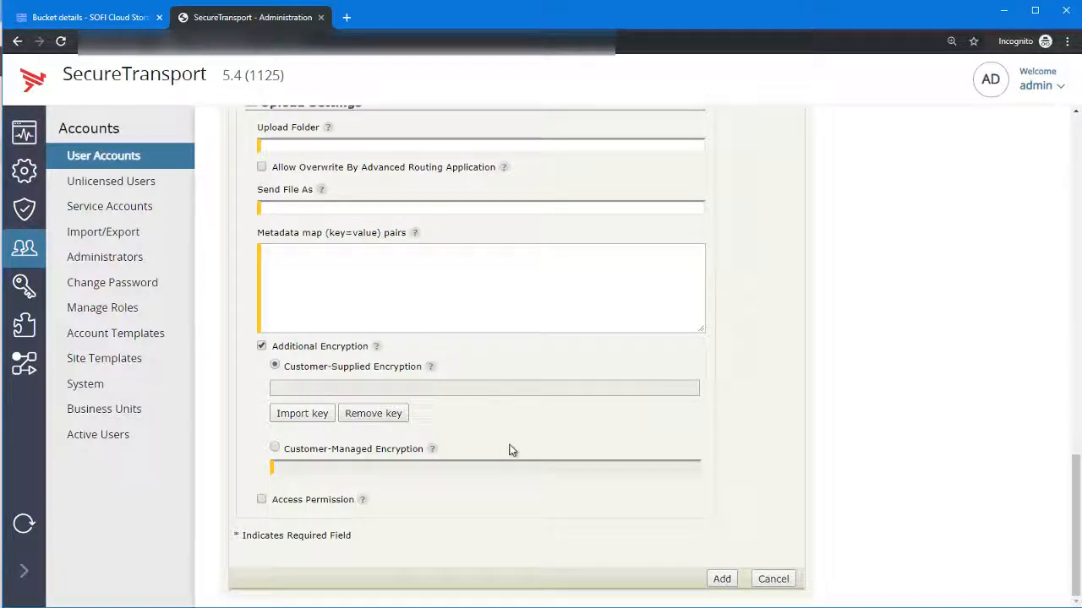
pyautogui.click(379, 451)
pyautogui.click(430, 451)
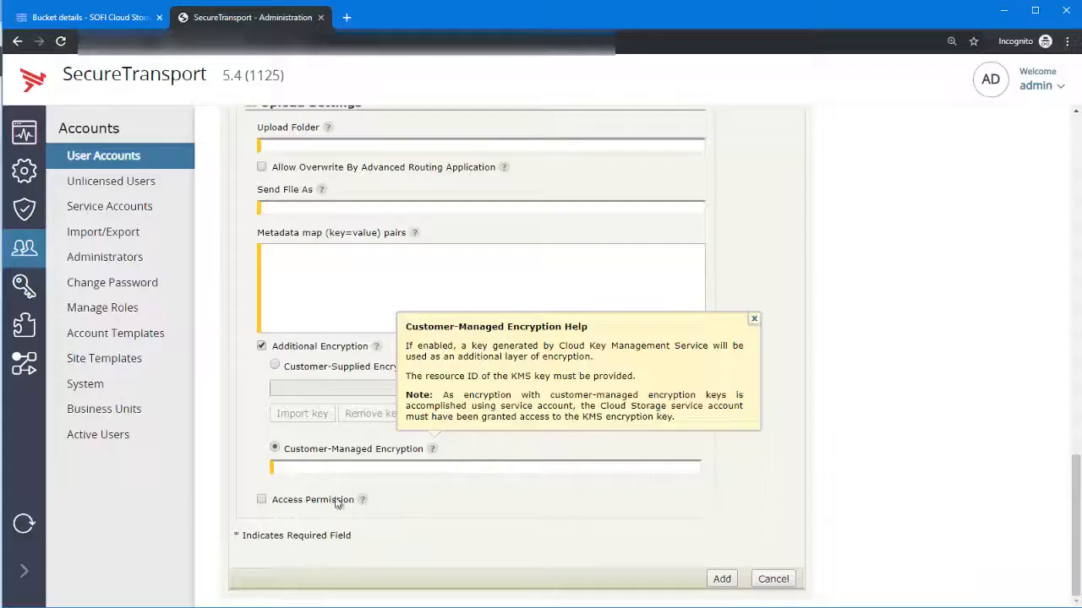
# Step: Enable Access Permission for uploads and examine the formats for setting Owner and Reader permissions
pyautogui.click(261, 500)
pyautogui.click(754, 321)
pyautogui.scroll(-2, 761, 365)
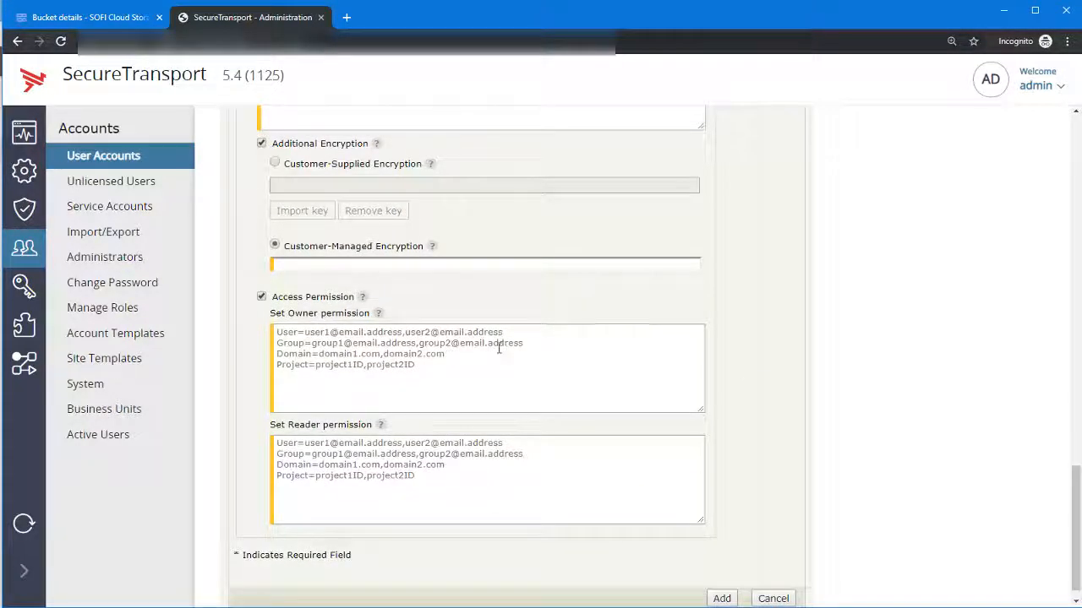
pyautogui.click(497, 367)
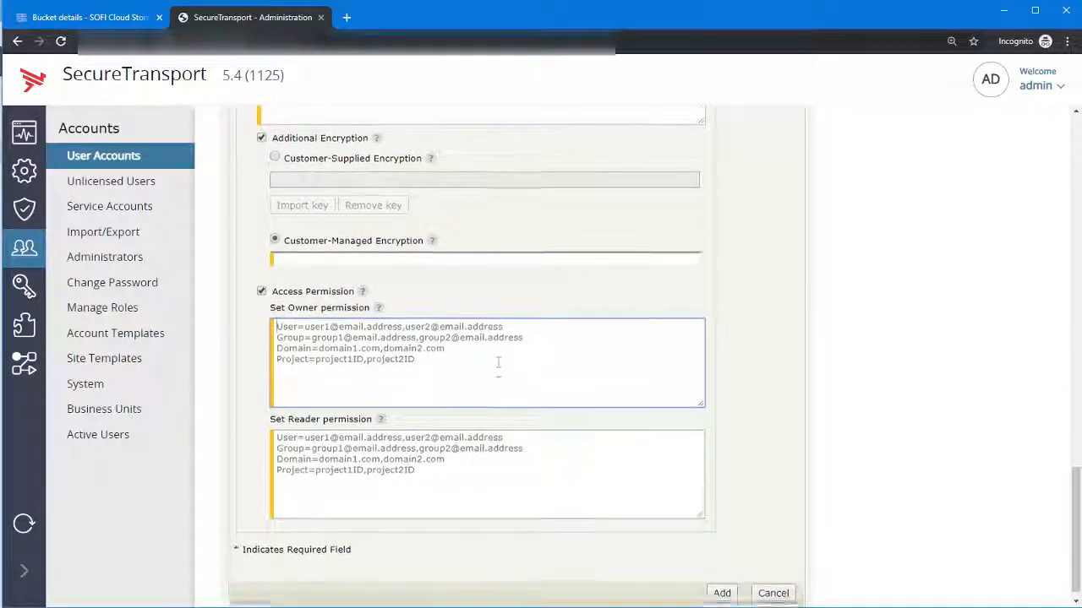
pyautogui.scroll(-1, 497, 368)
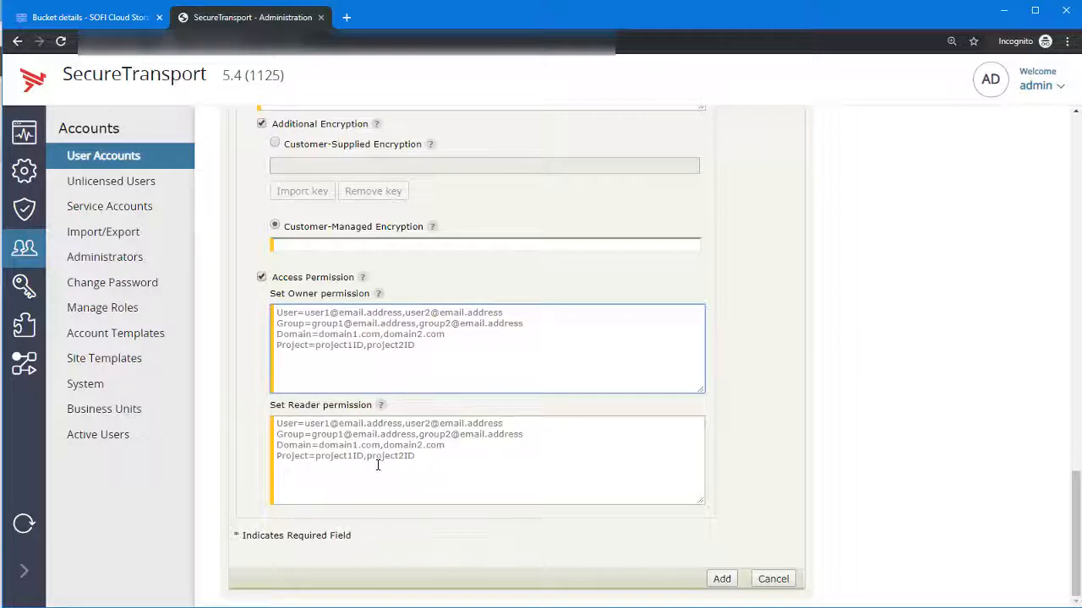
pyautogui.scroll(1, 784, 499)
pyautogui.scroll(10, 784, 499)
pyautogui.scroll(-10, 811, 460)
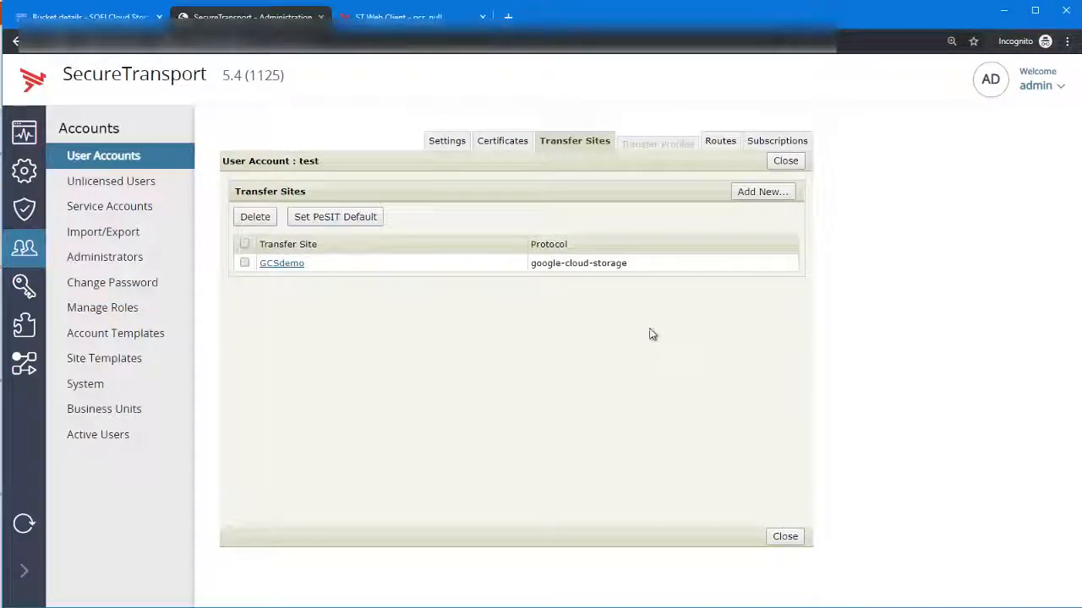
# Step: View the saved GCSdemo transfer site's settings, then open the test account's subscriptions
pyautogui.click(291, 264)
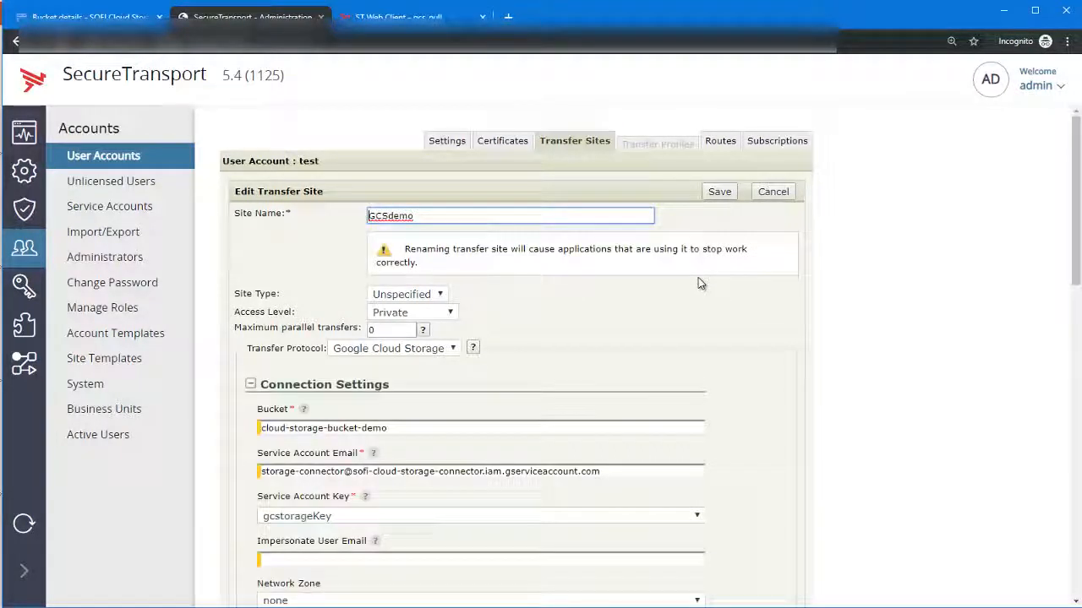
pyautogui.click(771, 143)
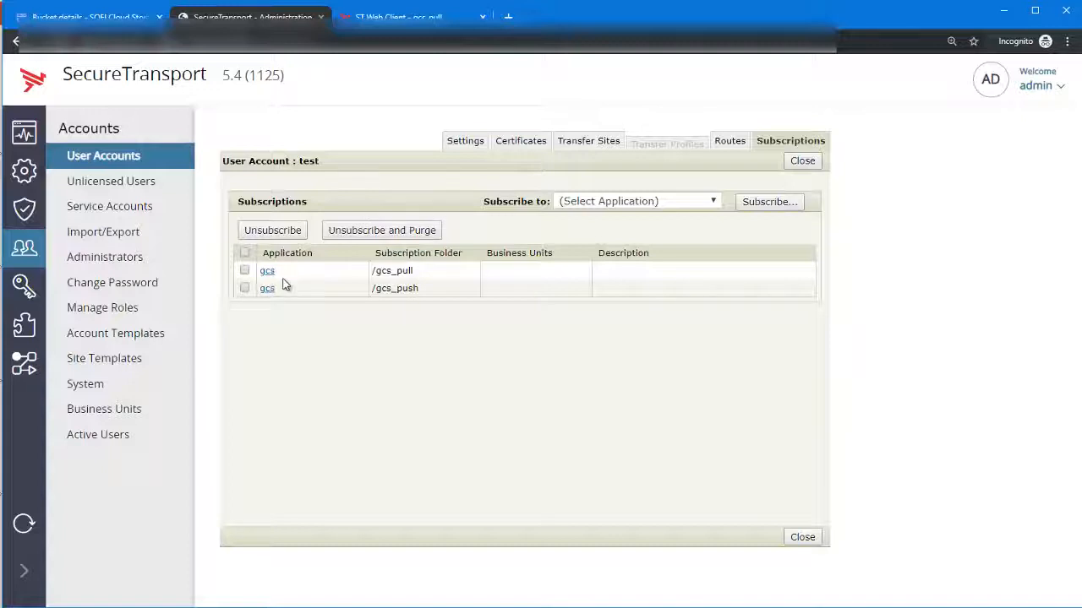
# Step: In the GCSdemo transfer site's download settings, apply the Regular Expression help example .*\.(xml|txt) as the Download Pattern
pyautogui.click(613, 142)
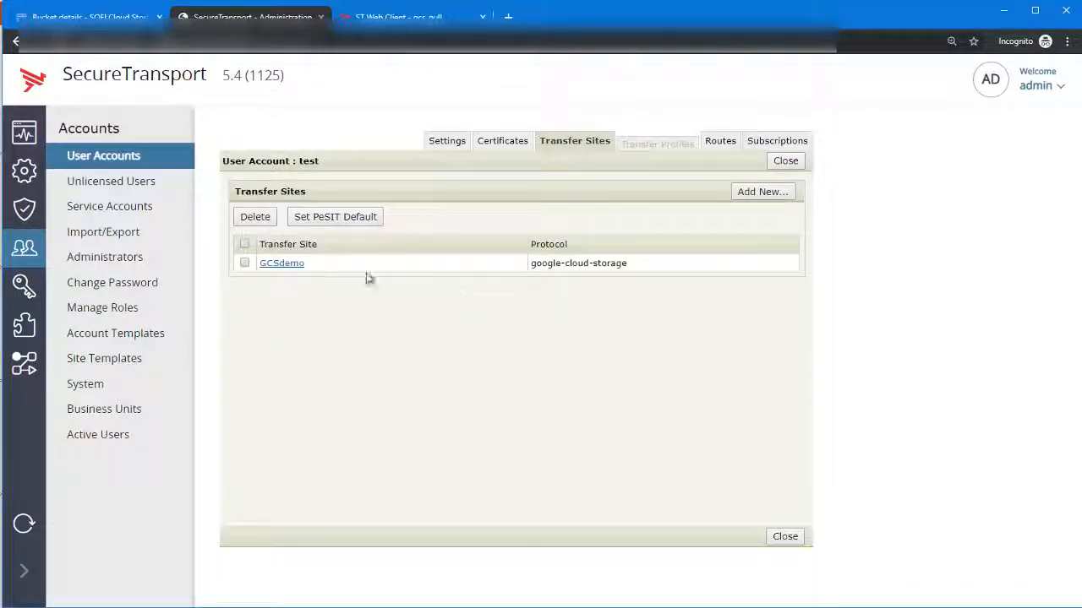
pyautogui.click(300, 265)
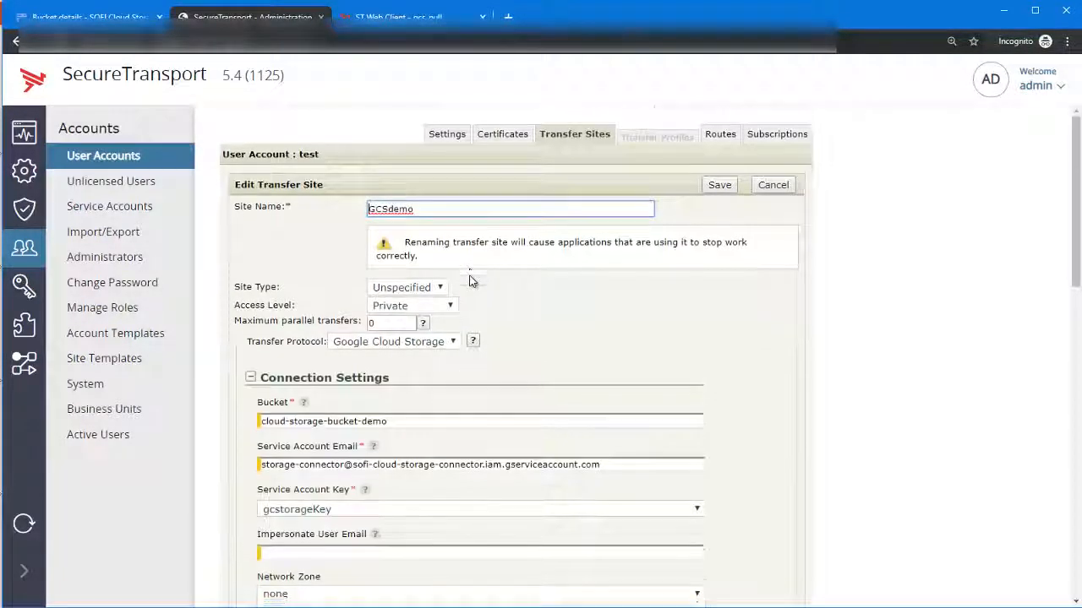
pyautogui.scroll(-4, 471, 281)
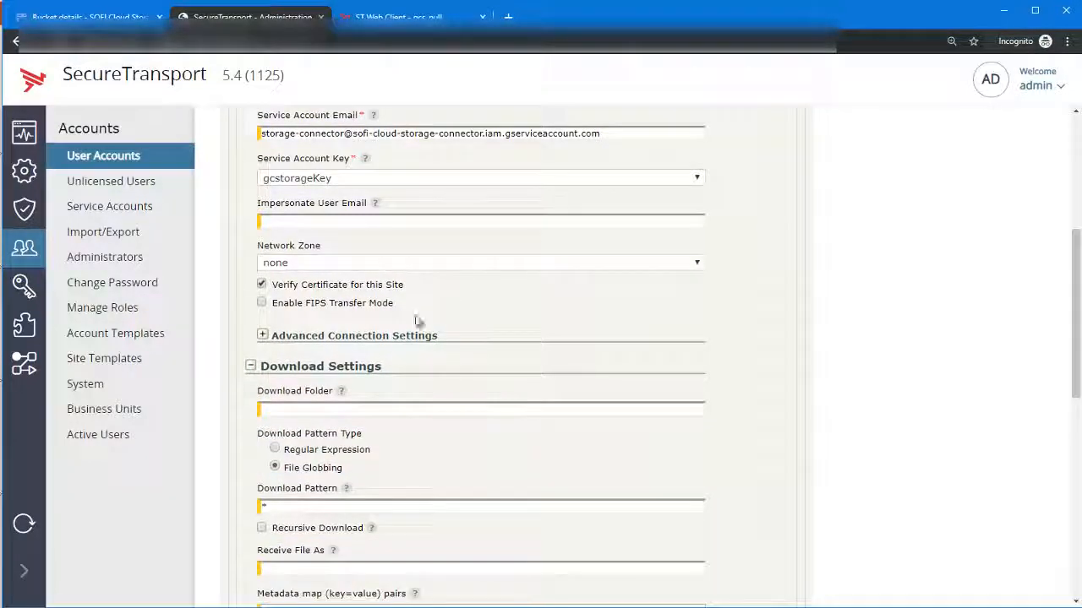
pyautogui.scroll(-2, 623, 338)
pyautogui.click(394, 272)
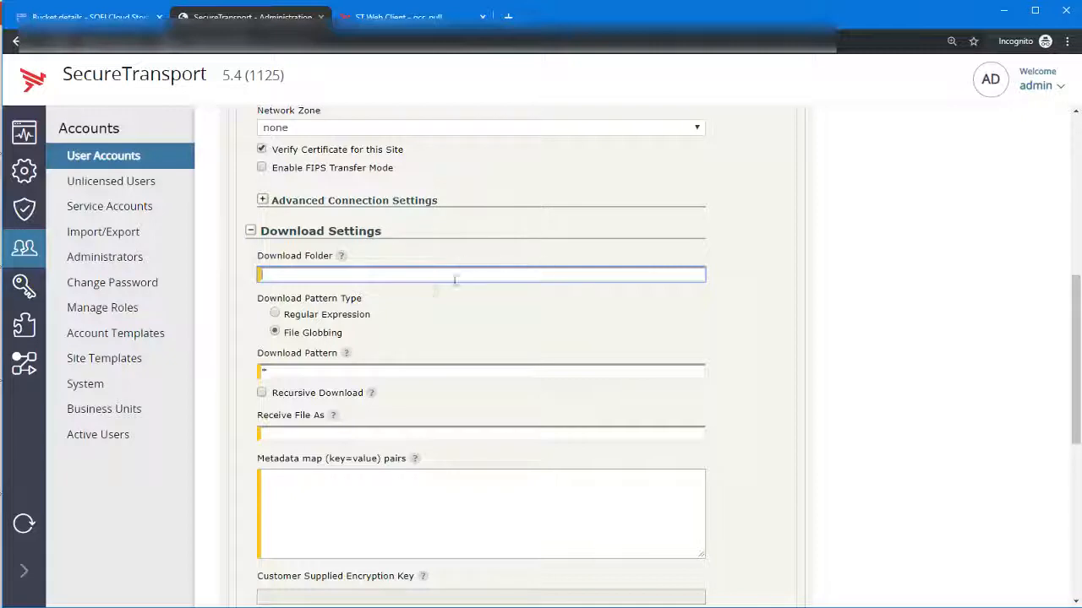
pyautogui.click(291, 369)
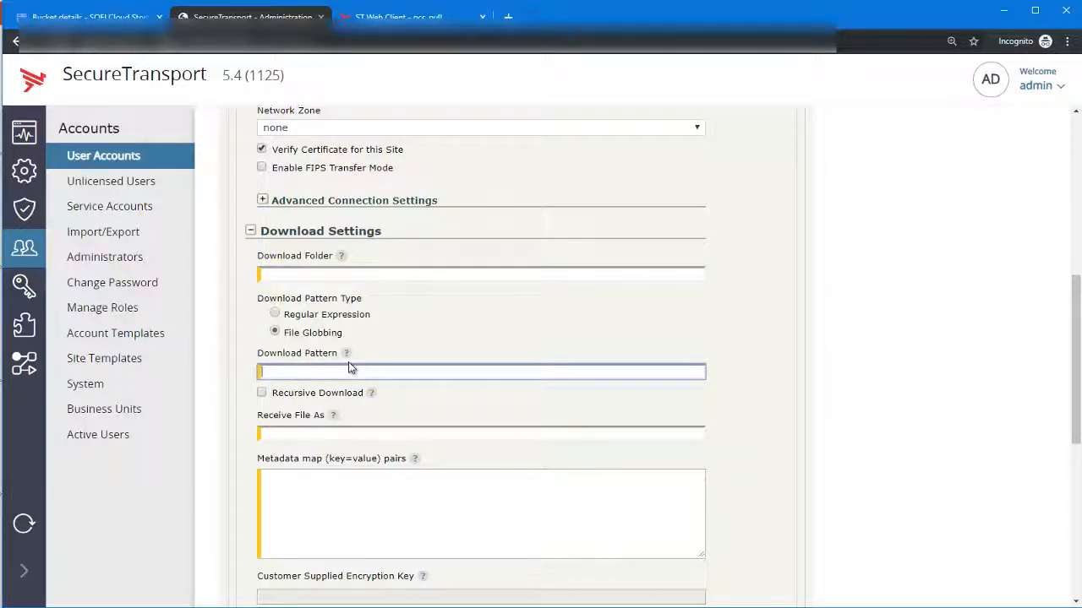
pyautogui.click(345, 354)
pyautogui.scroll(-4, 479, 445)
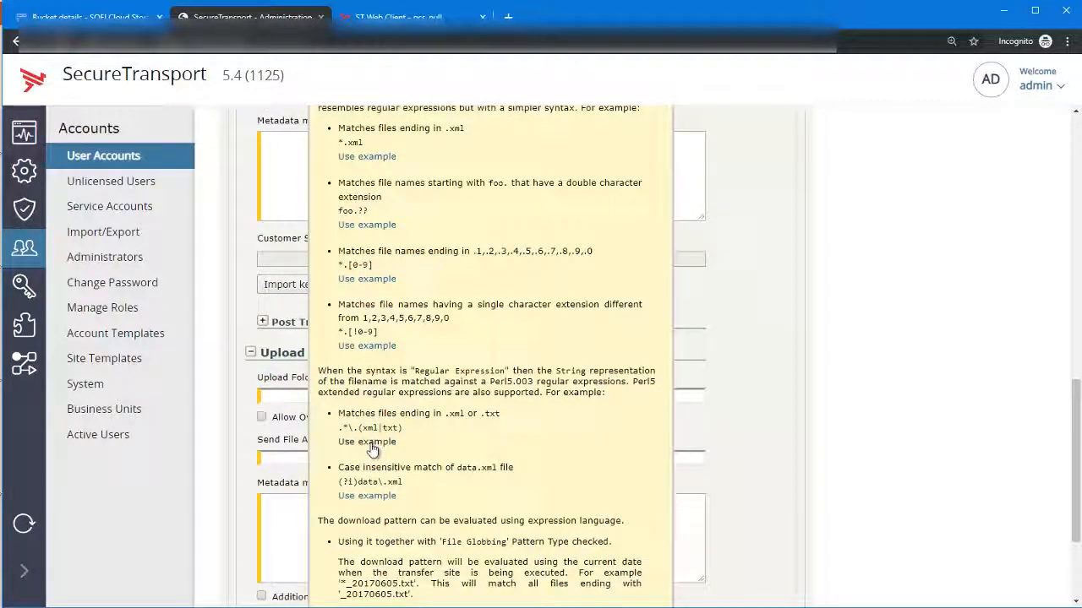
pyautogui.click(370, 444)
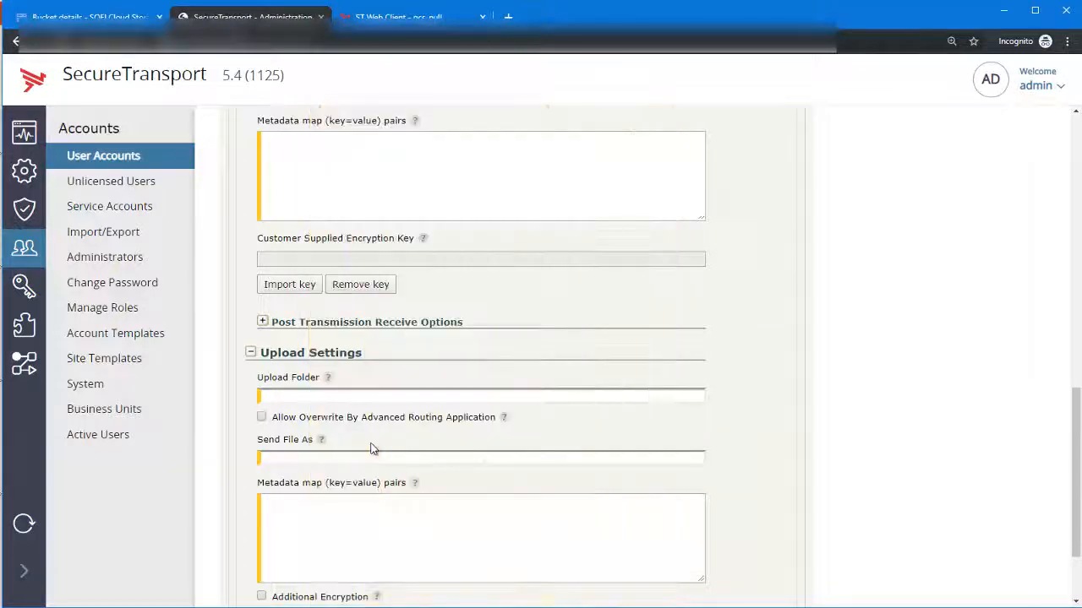
pyautogui.scroll(4, 413, 437)
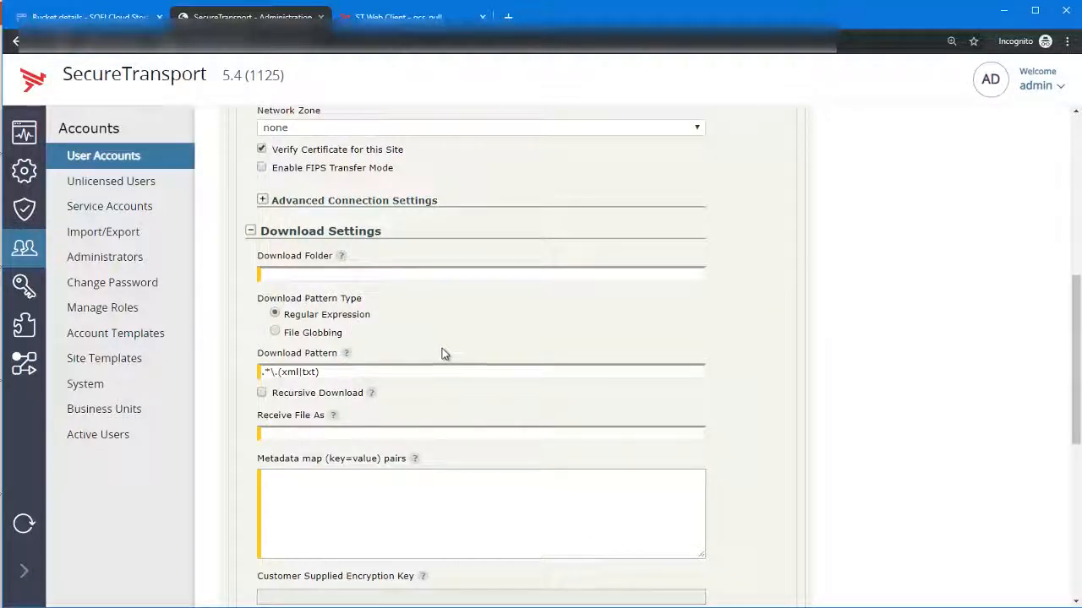
# Step: Enable Recursive Download and Preserve Folder Structure for downloads, and review the Receive File As and metadata map fields
pyautogui.click(315, 395)
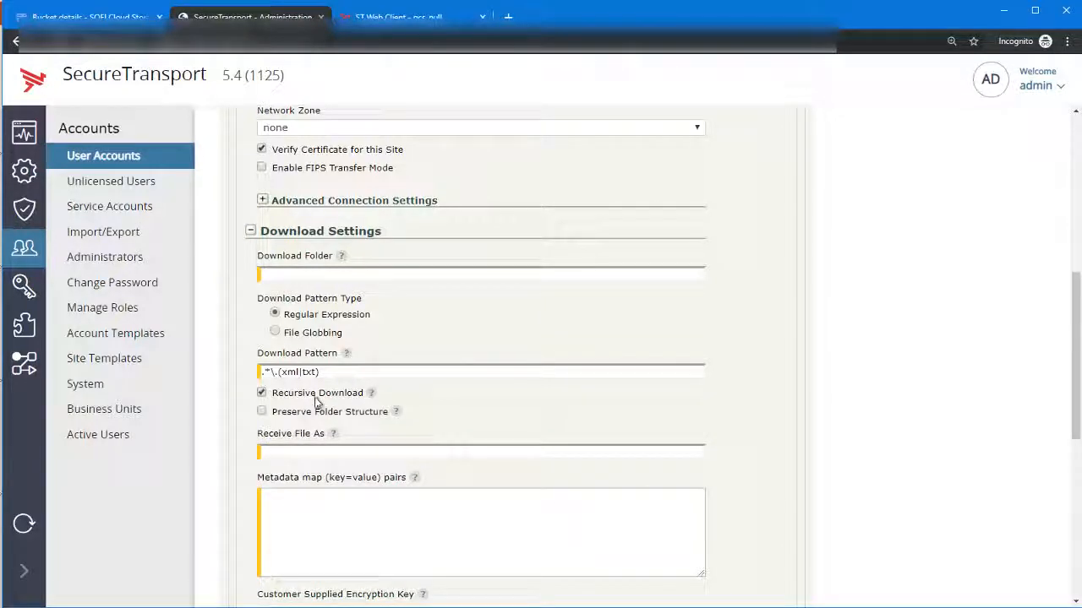
pyautogui.click(317, 414)
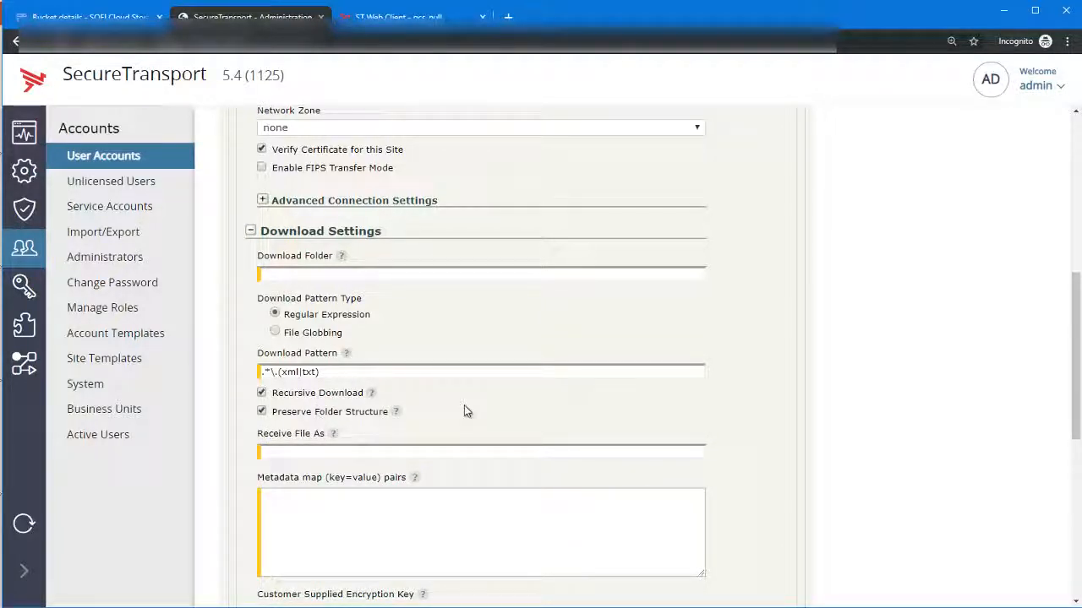
pyautogui.click(359, 449)
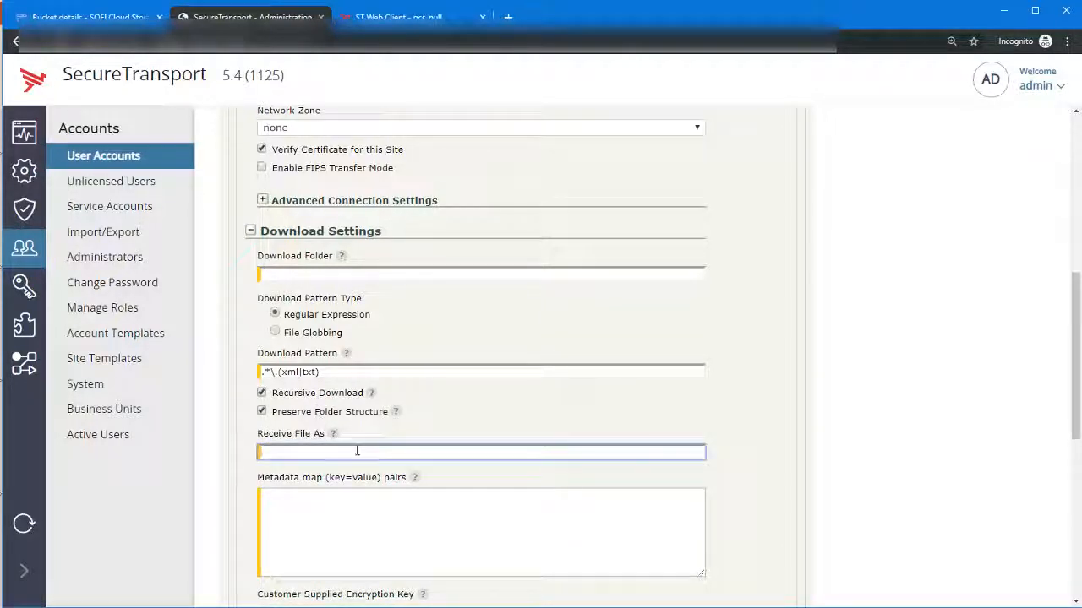
pyautogui.scroll(-2, 421, 443)
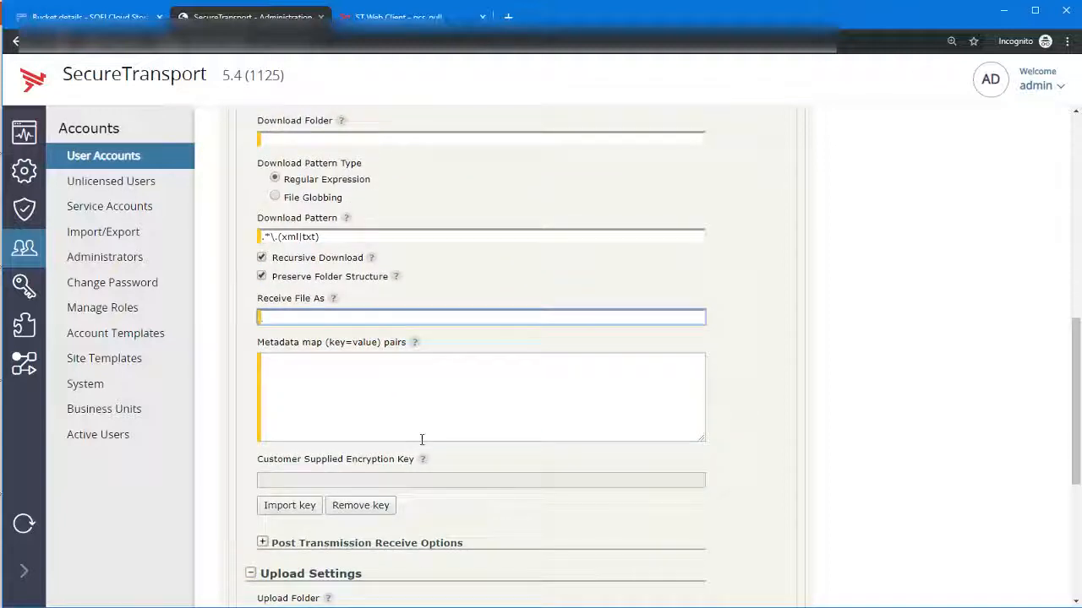
pyautogui.click(404, 398)
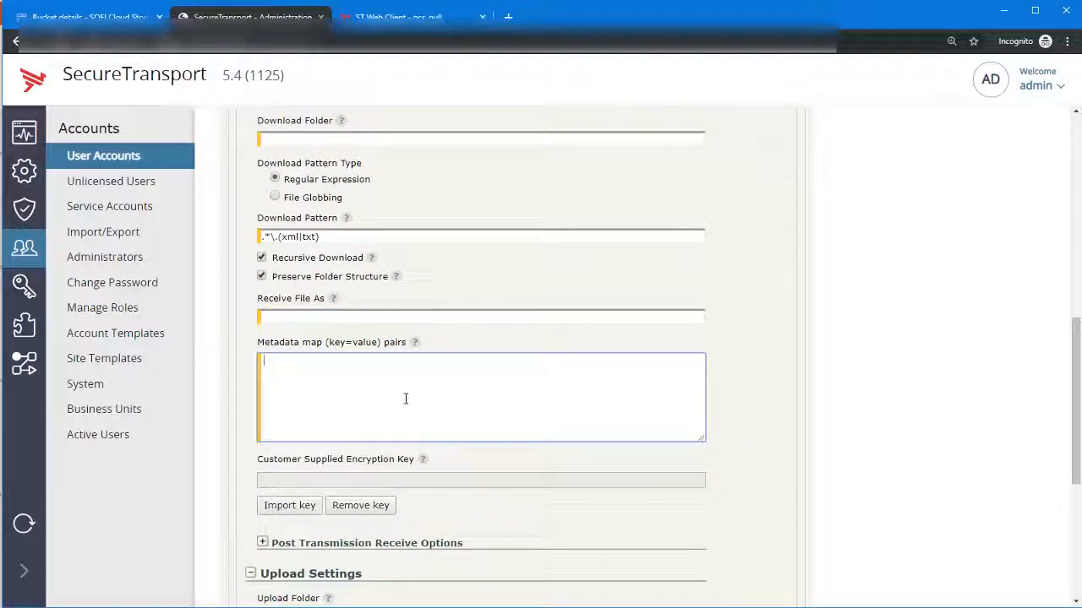
pyautogui.scroll(-2, 405, 404)
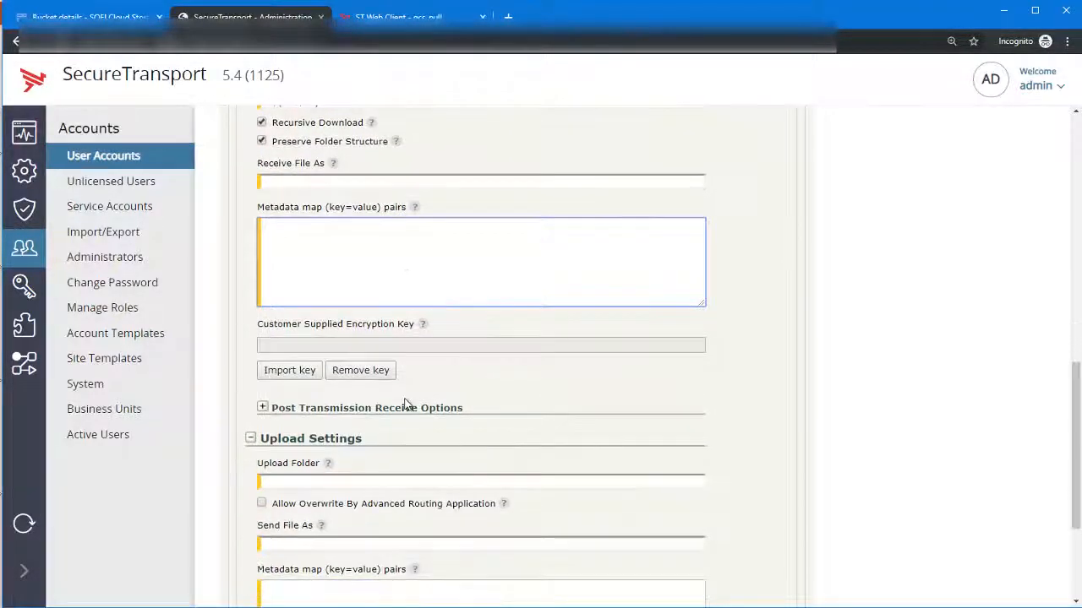
# Step: Set the On Success receive option to Move/Rename File To using the random ID example ${ts.target}_${random()}, and save the site
pyautogui.click(447, 408)
pyautogui.scroll(-2, 547, 395)
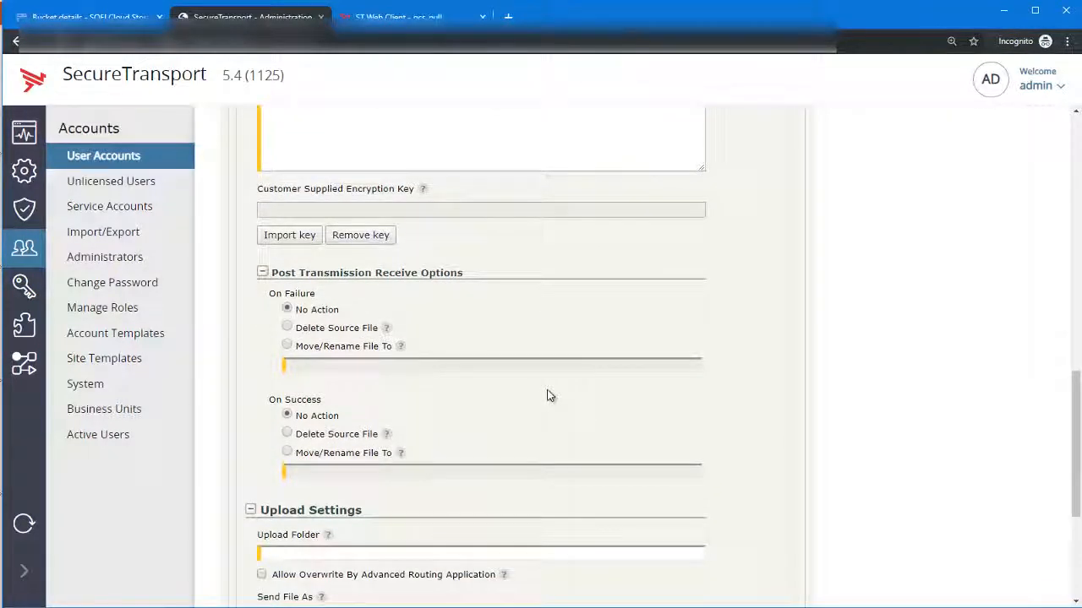
pyautogui.click(364, 457)
pyautogui.click(486, 477)
pyautogui.click(400, 453)
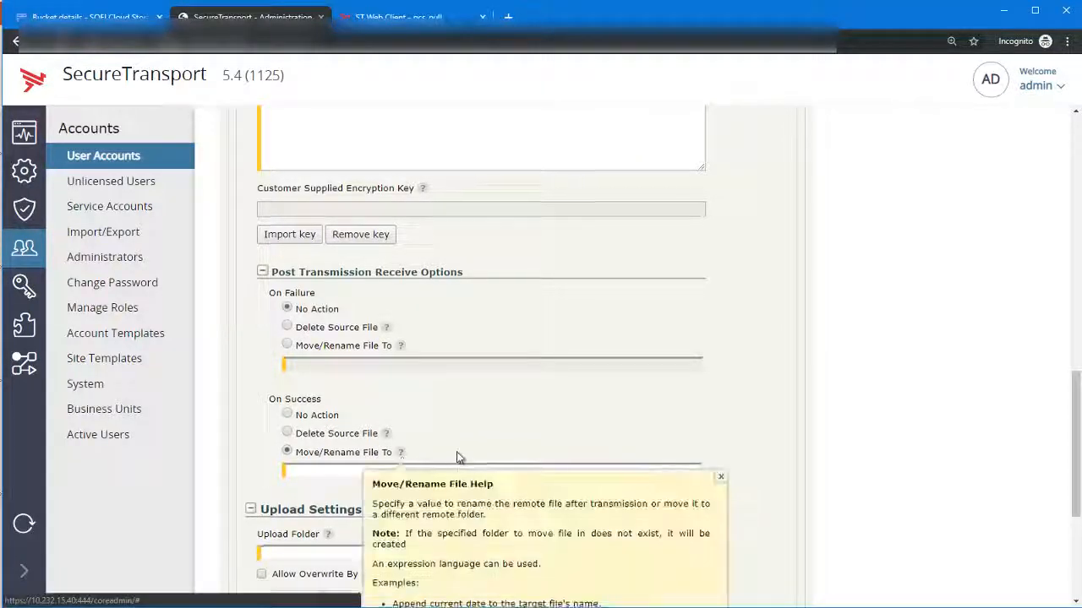
pyautogui.scroll(-2, 459, 456)
pyautogui.scroll(-1, 456, 457)
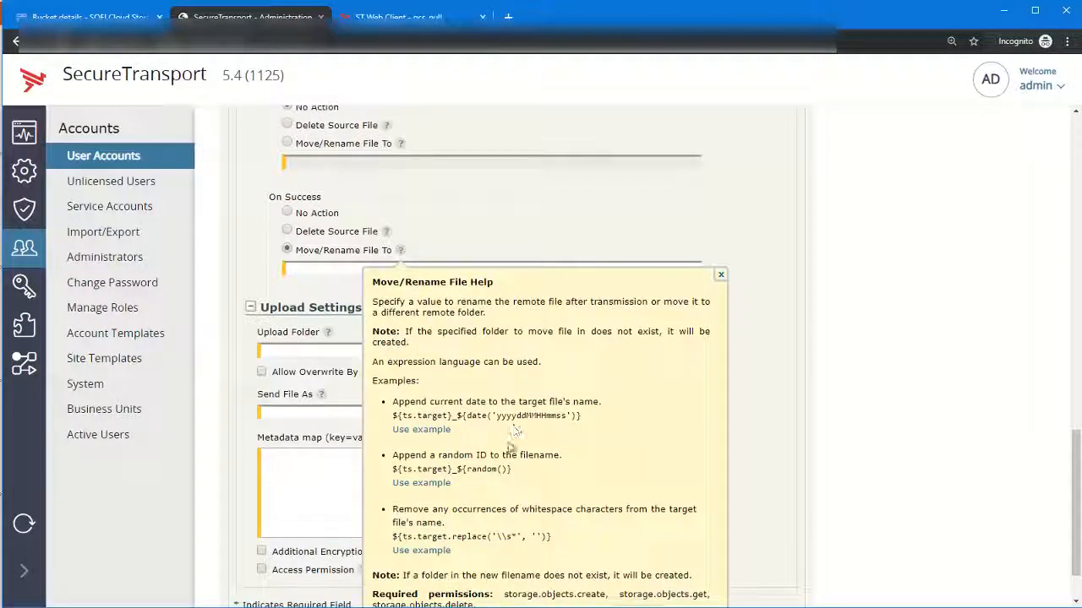
pyautogui.click(430, 489)
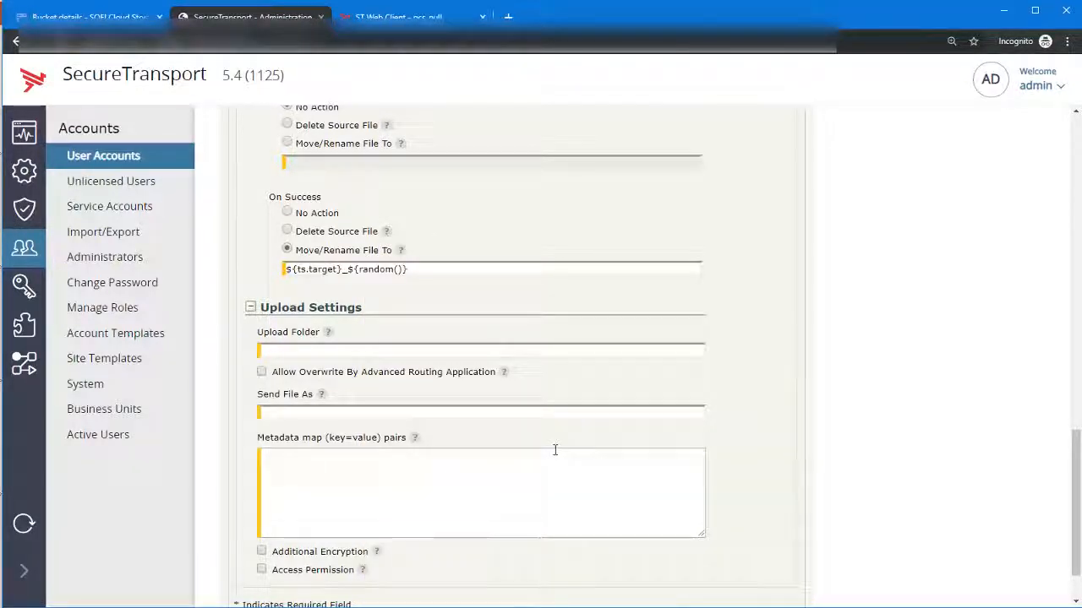
pyautogui.scroll(-1, 555, 449)
pyautogui.scroll(4, 667, 485)
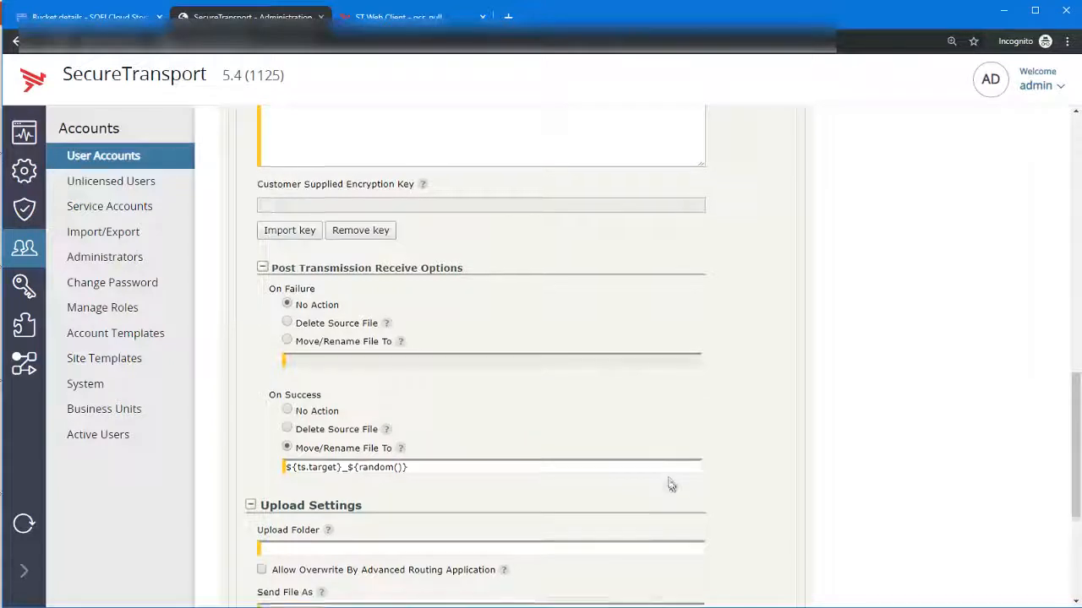
pyautogui.scroll(-4, 668, 485)
pyautogui.click(732, 579)
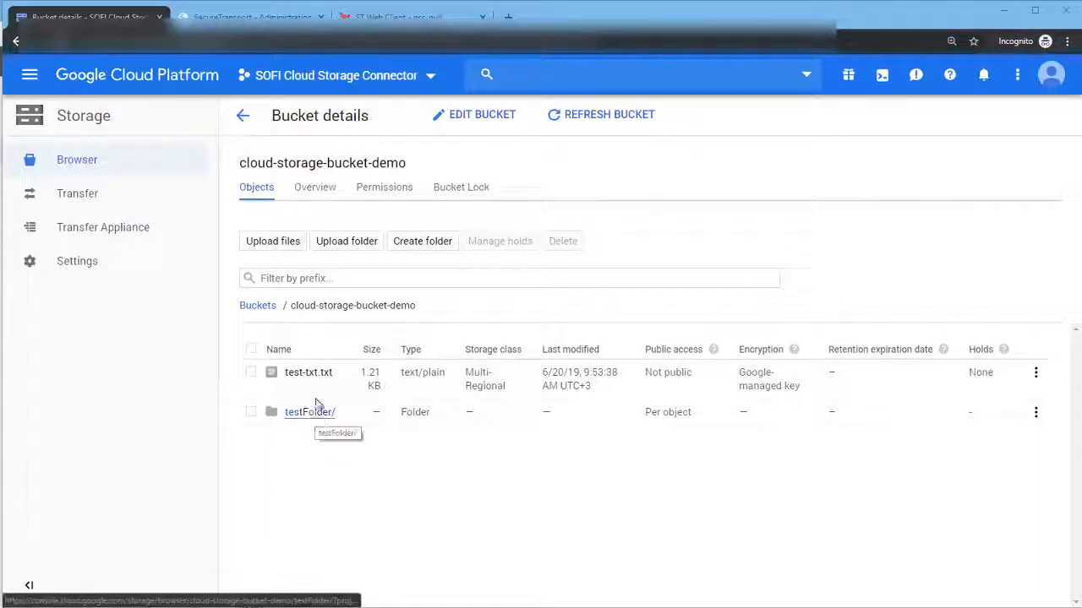
# Step: In Google Cloud Platform, examine the contents of testFolder and testFolder2 in cloud-storage-bucket-demo, and return to the bucket root
pyautogui.click(306, 413)
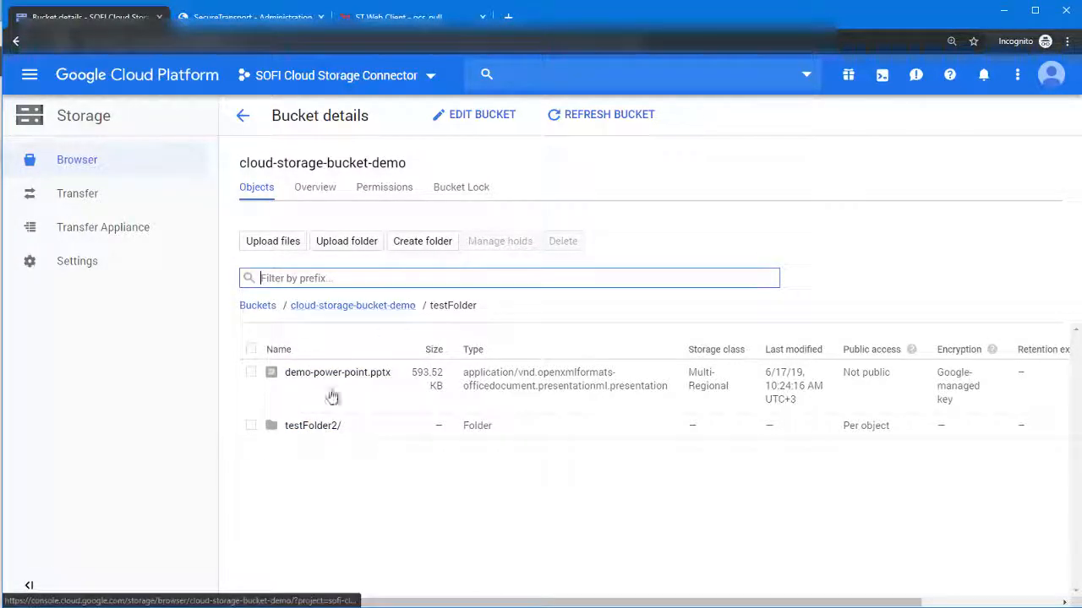
pyautogui.click(301, 433)
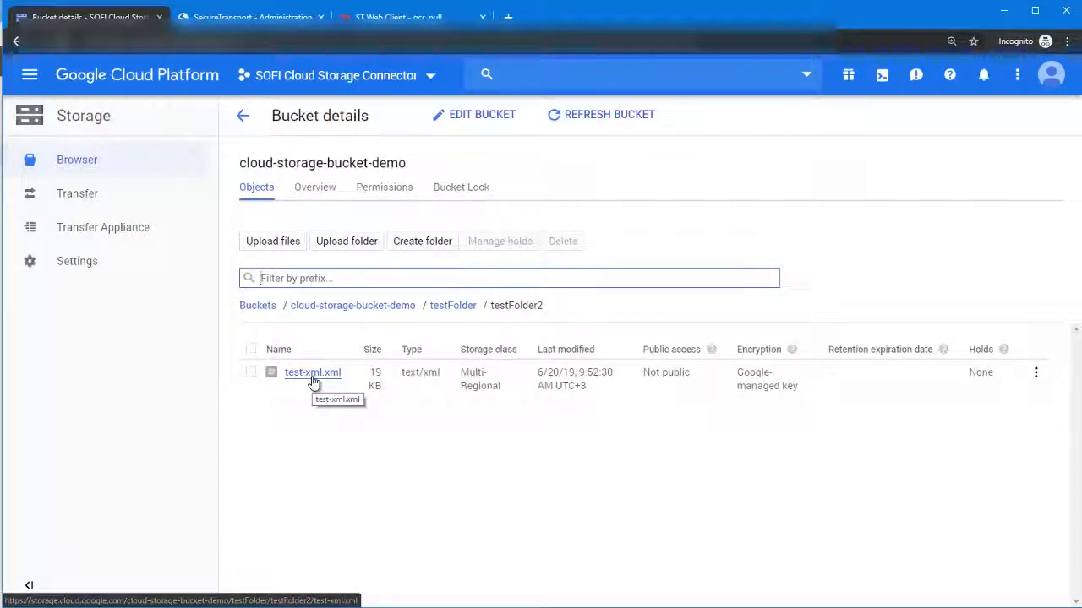
pyautogui.click(341, 307)
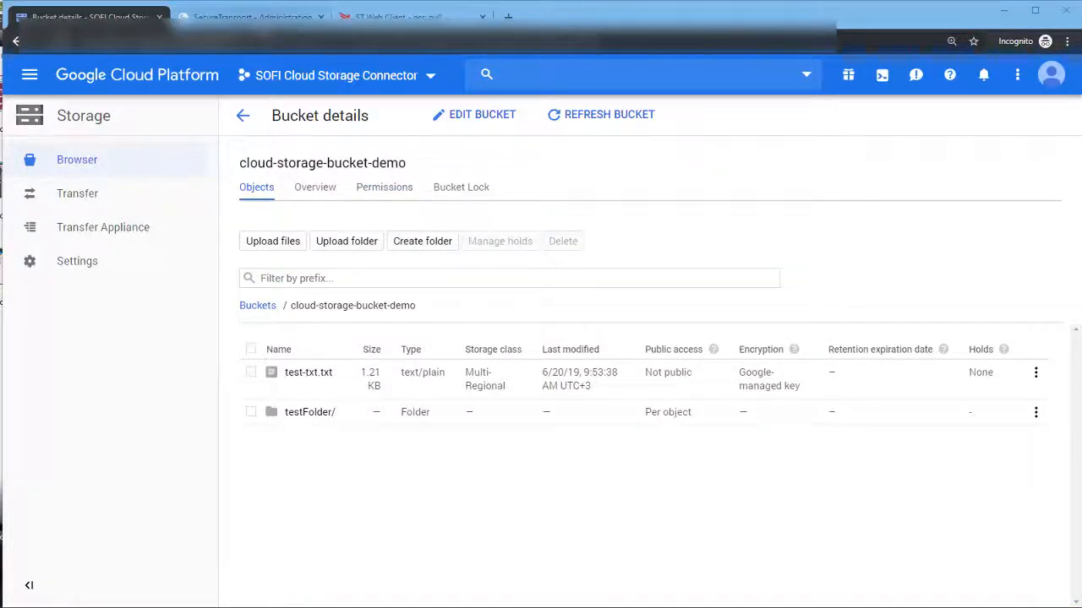
# Step: Switch to SecureTransport, open the test account's /gcs_pull subscription and retrieve files from GCSdemo immediately
pyautogui.click(262, 16)
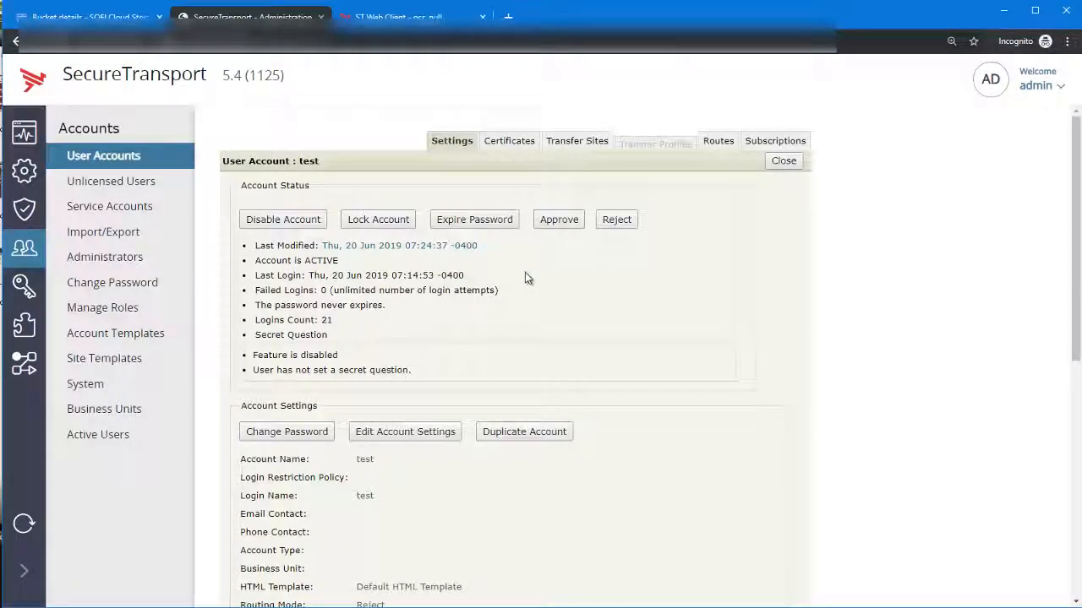
pyautogui.click(764, 142)
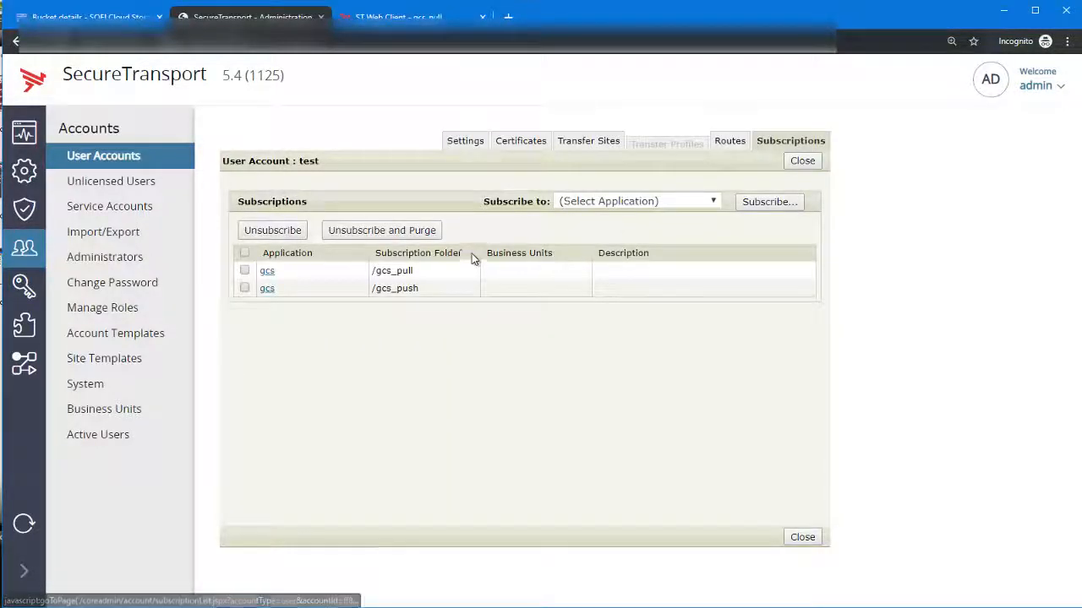
pyautogui.click(268, 272)
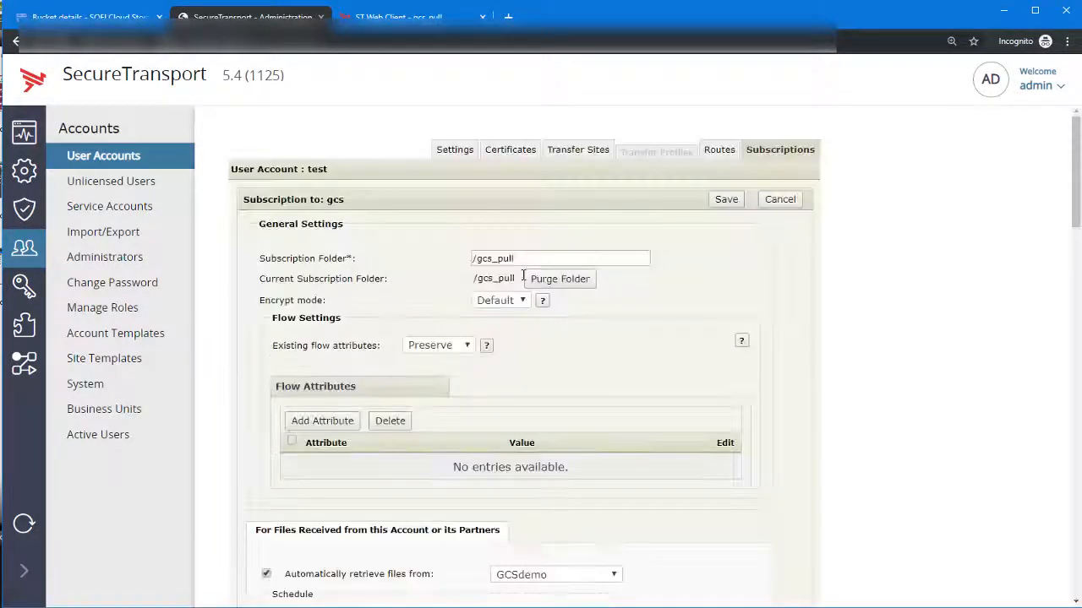
pyautogui.scroll(-3, 522, 281)
pyautogui.scroll(-2, 522, 281)
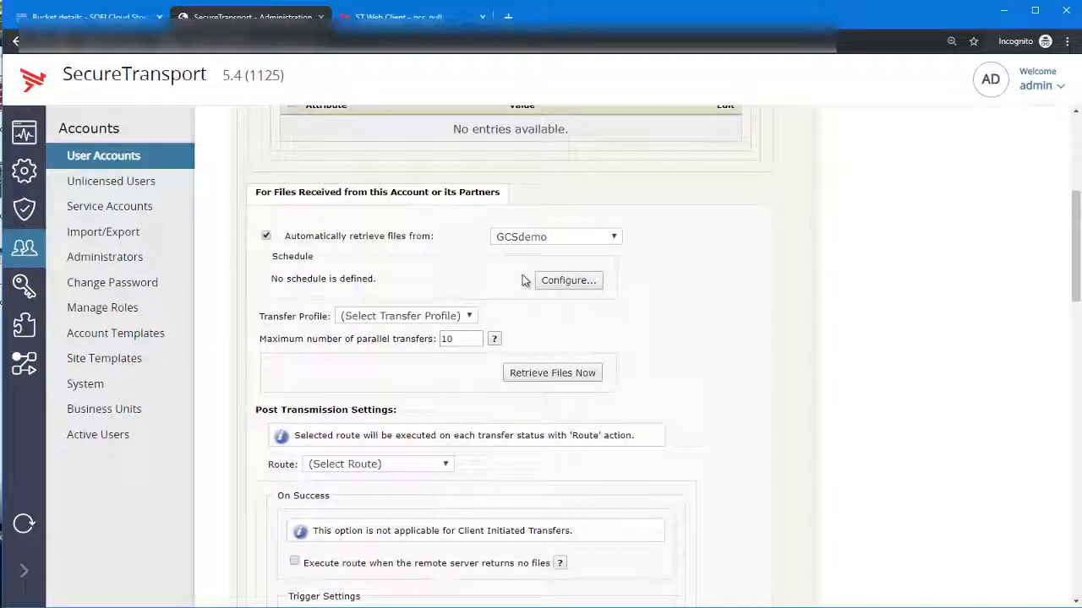
pyautogui.click(552, 374)
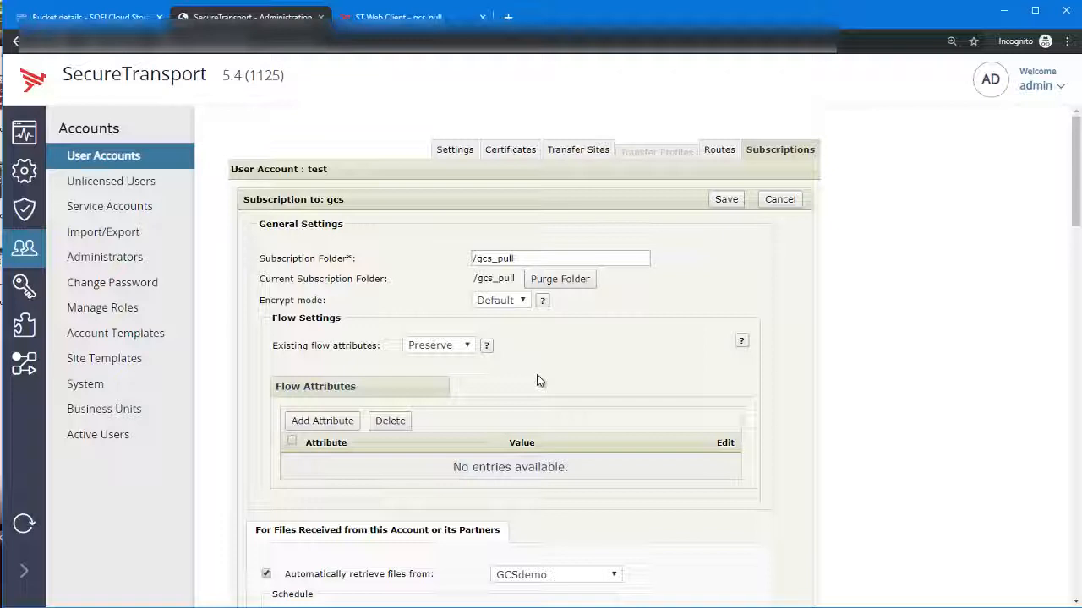
# Step: Switch to ST Web Client and check the pulled files in the gcs_pull folder and its testFolder
pyautogui.click(464, 19)
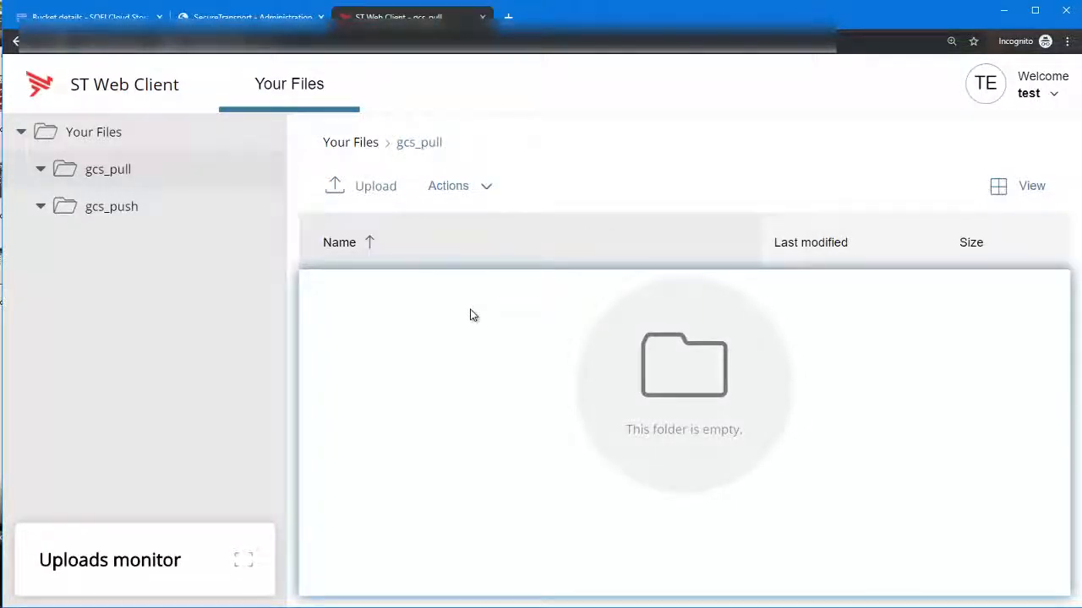
pyautogui.click(144, 170)
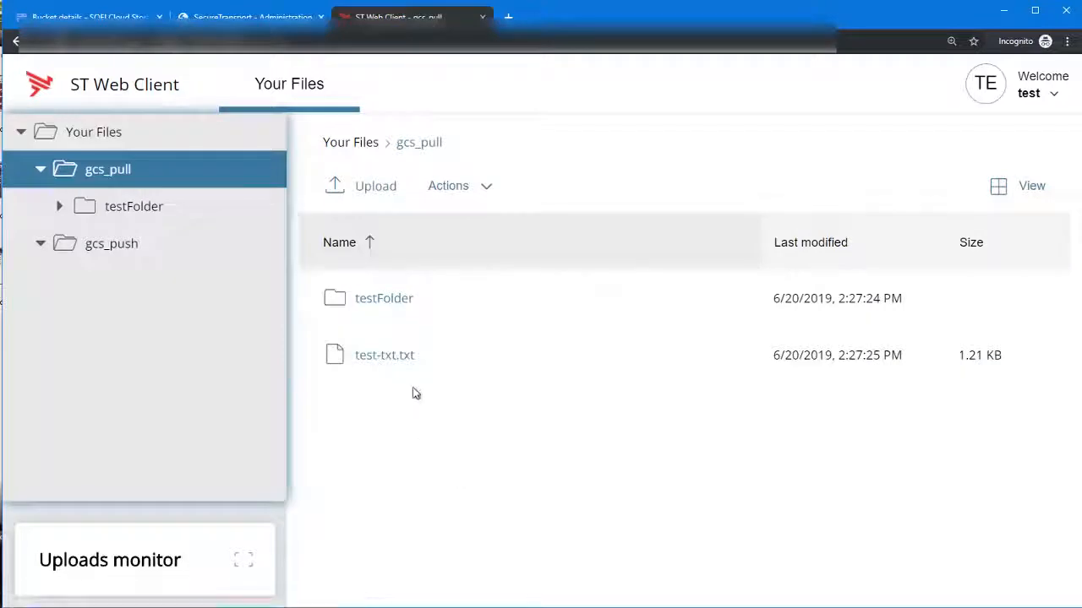
pyautogui.click(399, 310)
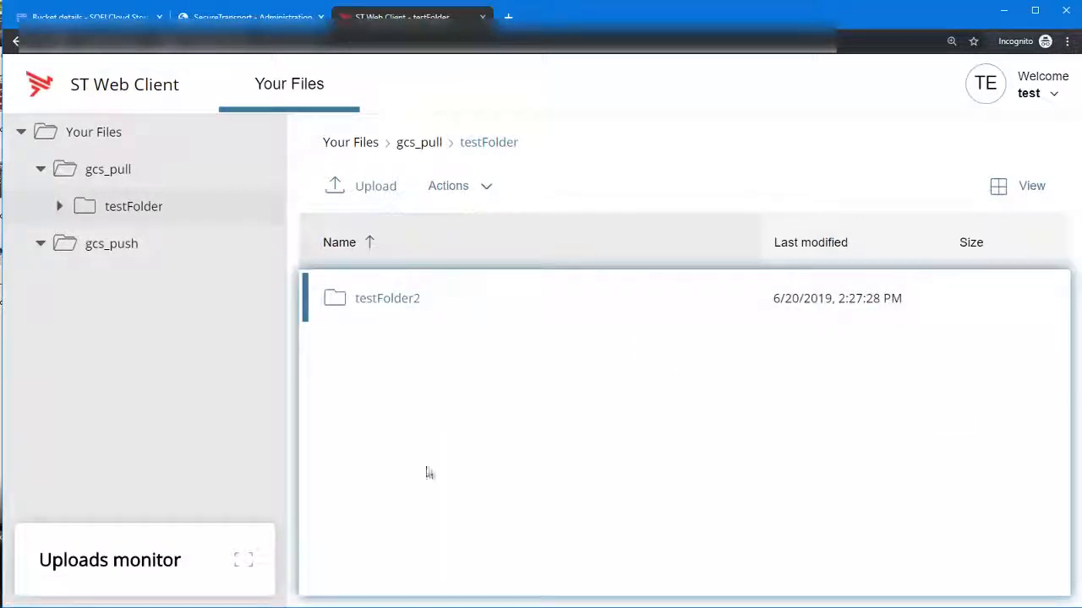
# Step: Compare the bucket's testFolder in Google Cloud Platform with the pulled one, and inspect testFolder2 in ST Web Client
pyautogui.click(93, 16)
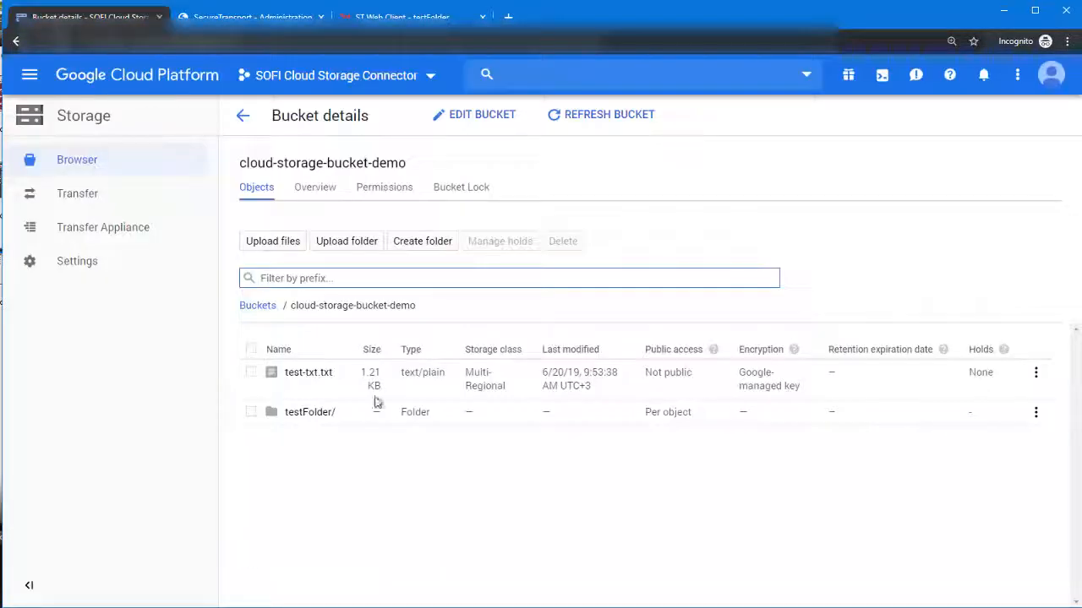
pyautogui.click(316, 414)
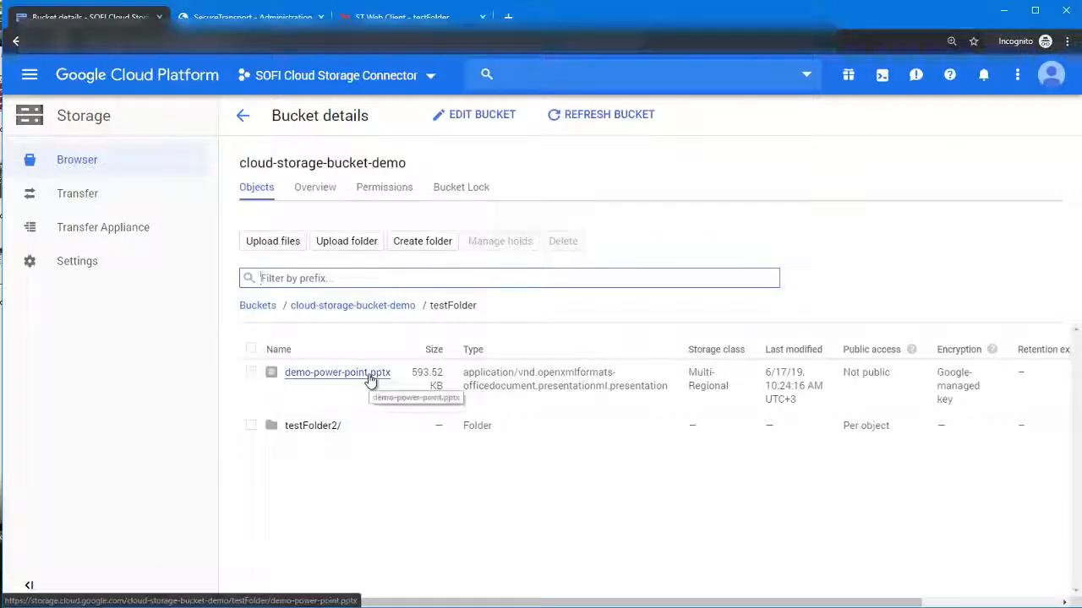
pyautogui.click(377, 5)
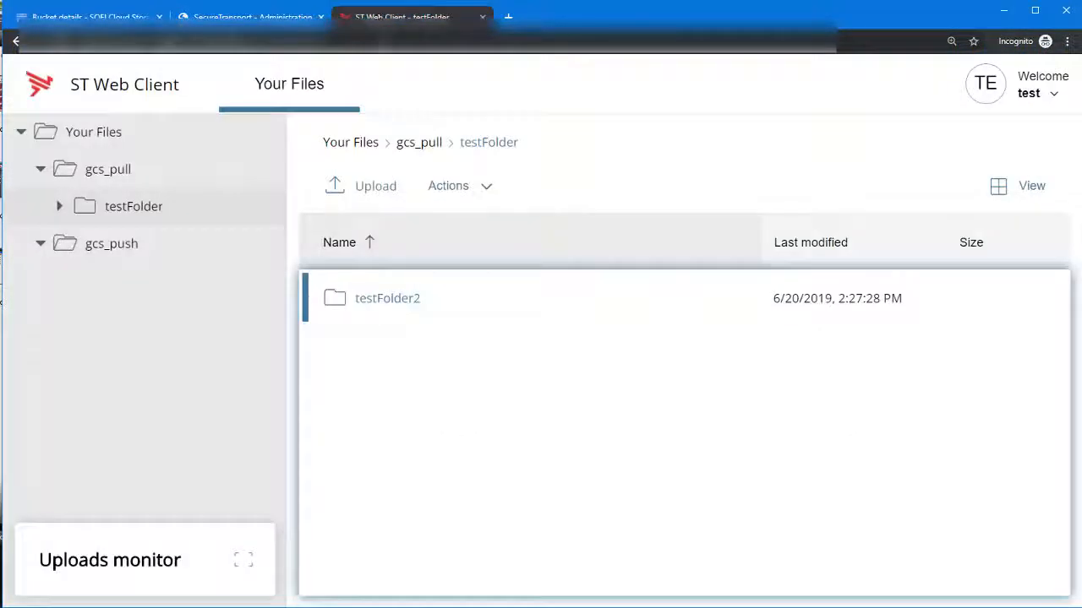
pyautogui.click(388, 313)
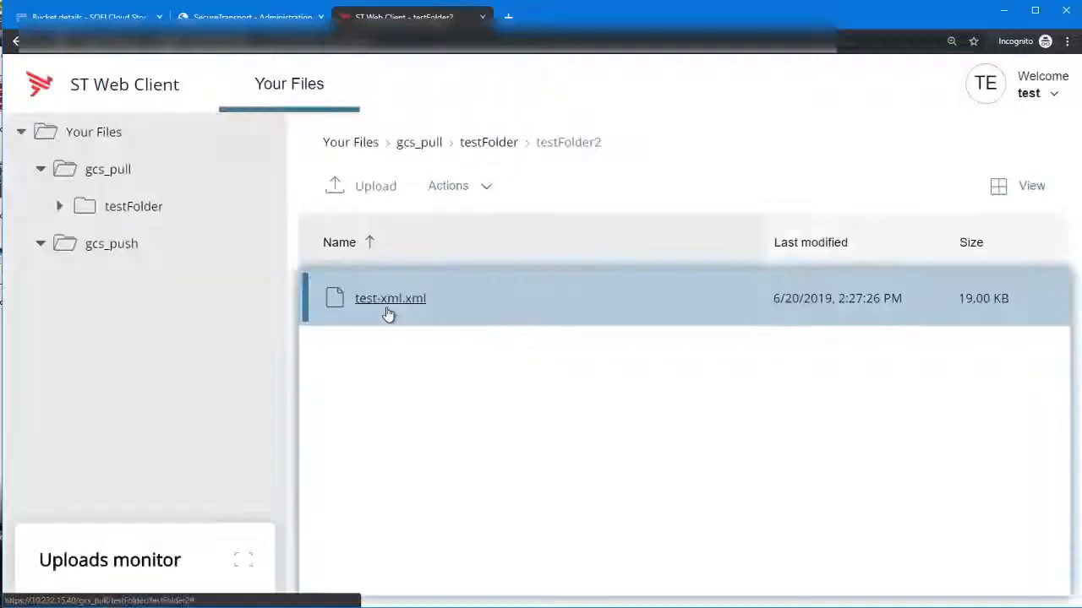
# Step: Compare testFolder2 in the Google Cloud Platform bucket with the pulled copy, and return to testFolder in ST Web Client
pyautogui.click(91, 15)
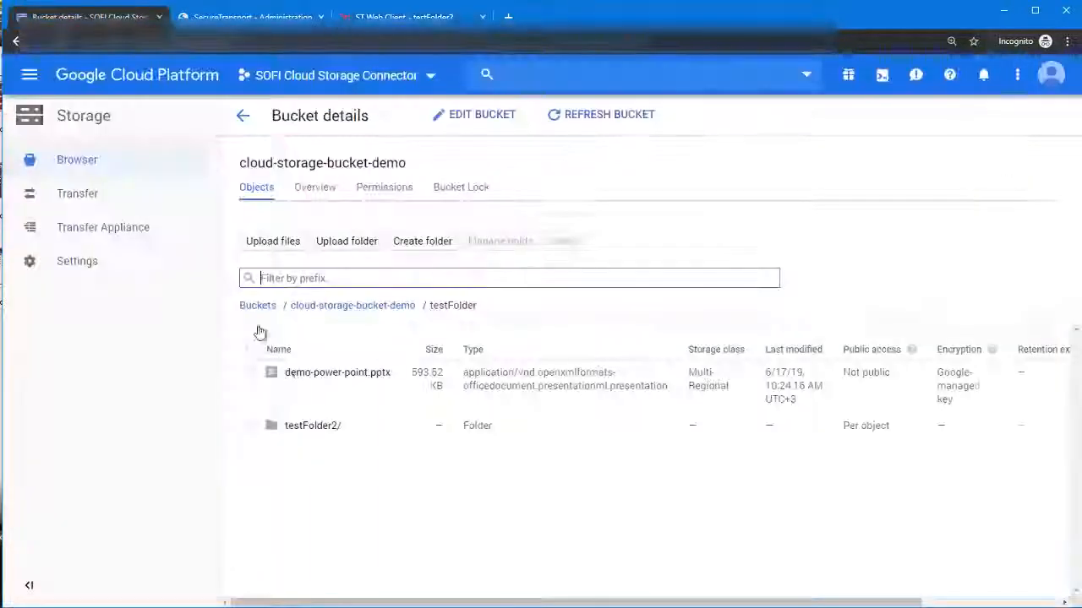
pyautogui.click(309, 433)
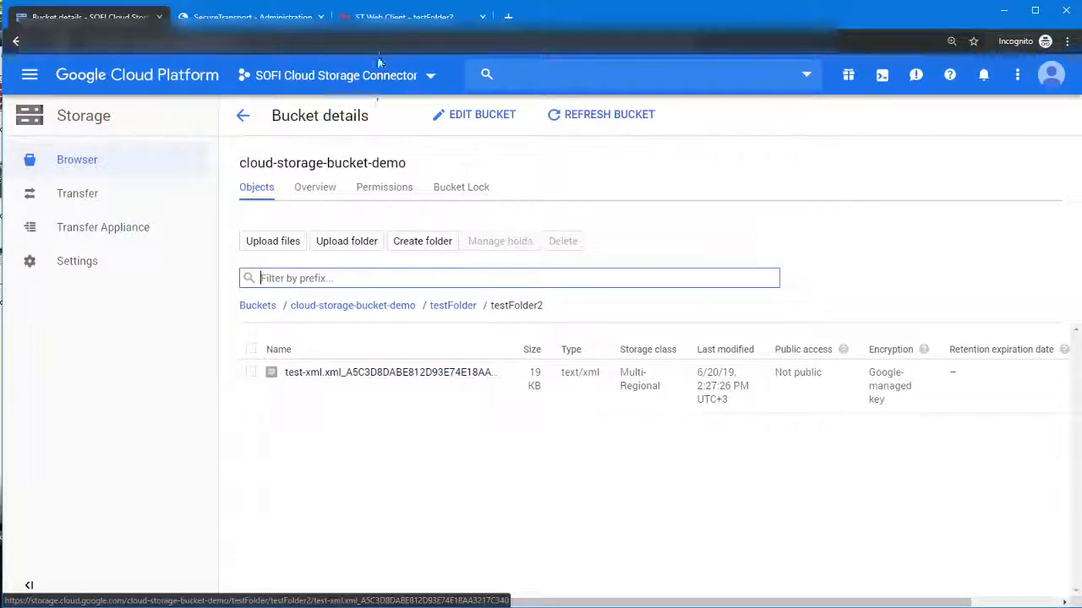
pyautogui.click(385, 15)
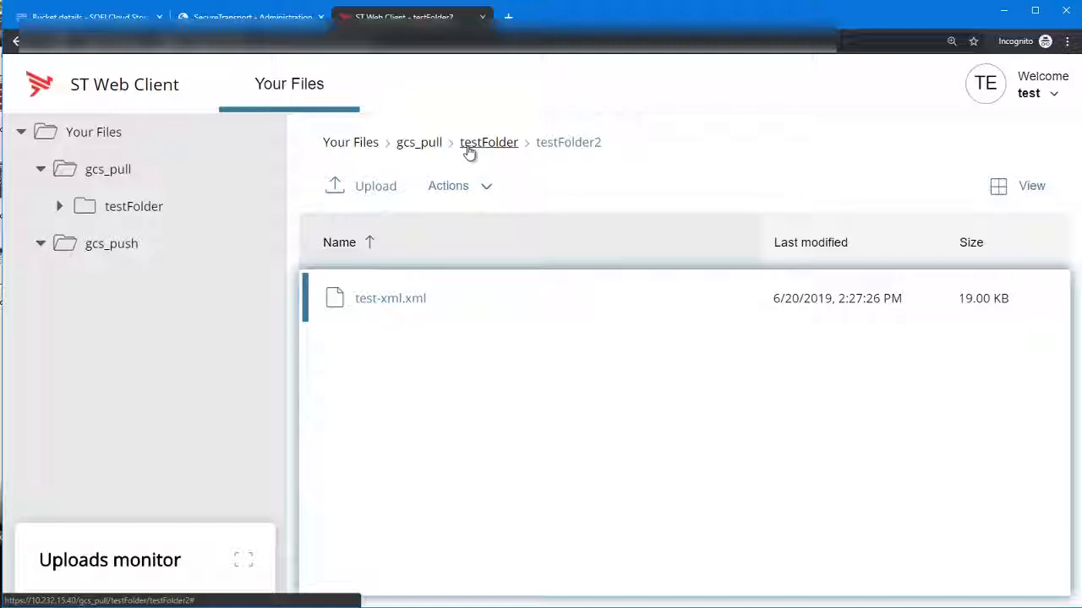
pyautogui.click(469, 145)
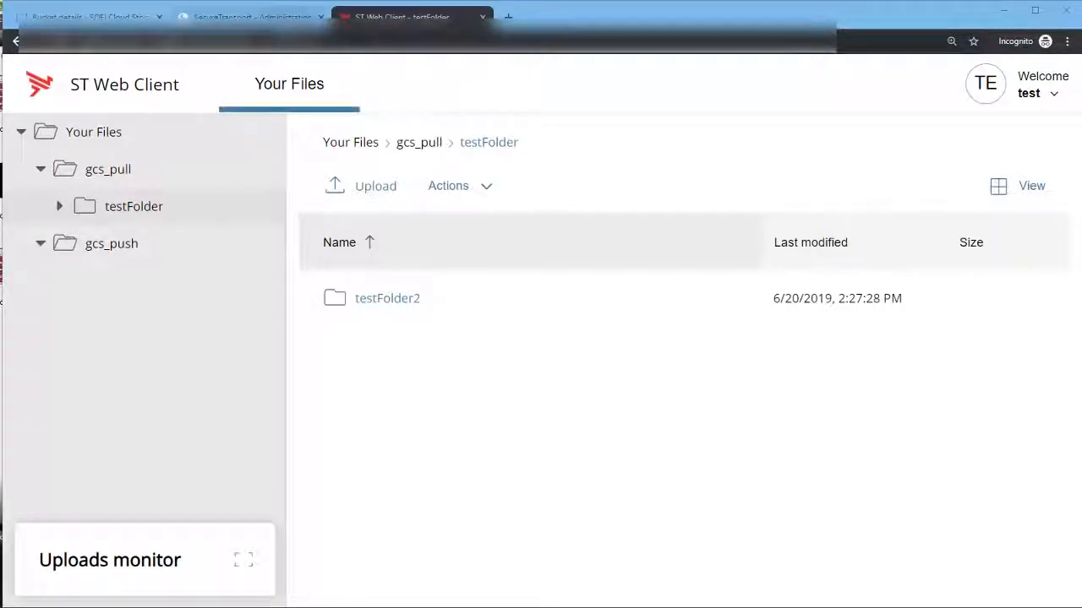
# Step: Switch to SecureTransport and examine the test-xml.xml transfer's protocol commands and post transmission status in File Tracking
pyautogui.click(252, 17)
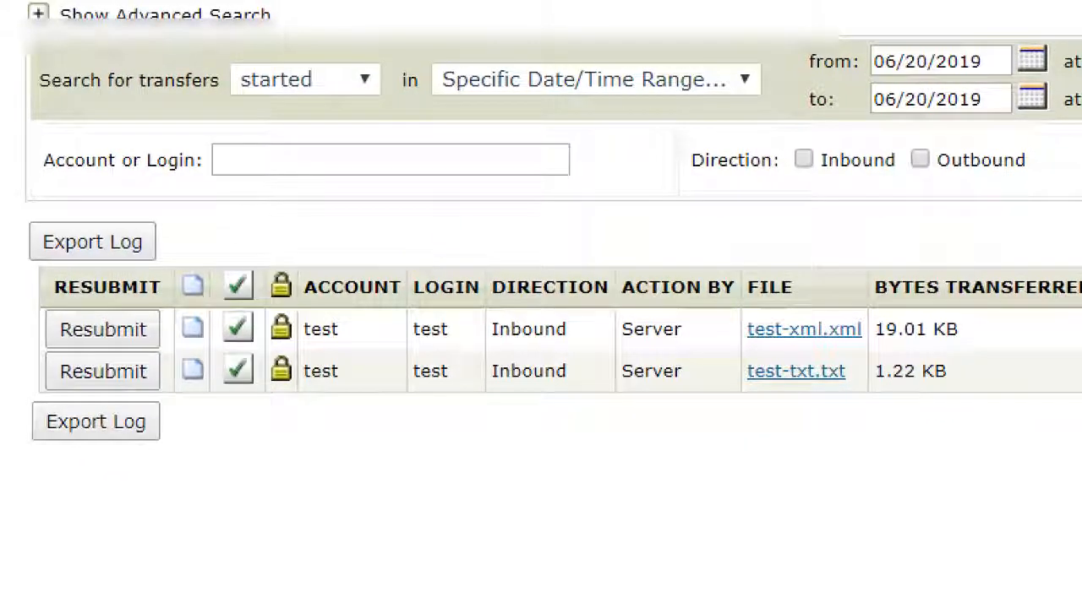
pyautogui.moveTo(2, 197)
pyautogui.mouseDown()
pyautogui.moveTo(470, 476)
pyautogui.moveTo(512, 476)
pyautogui.mouseUp()
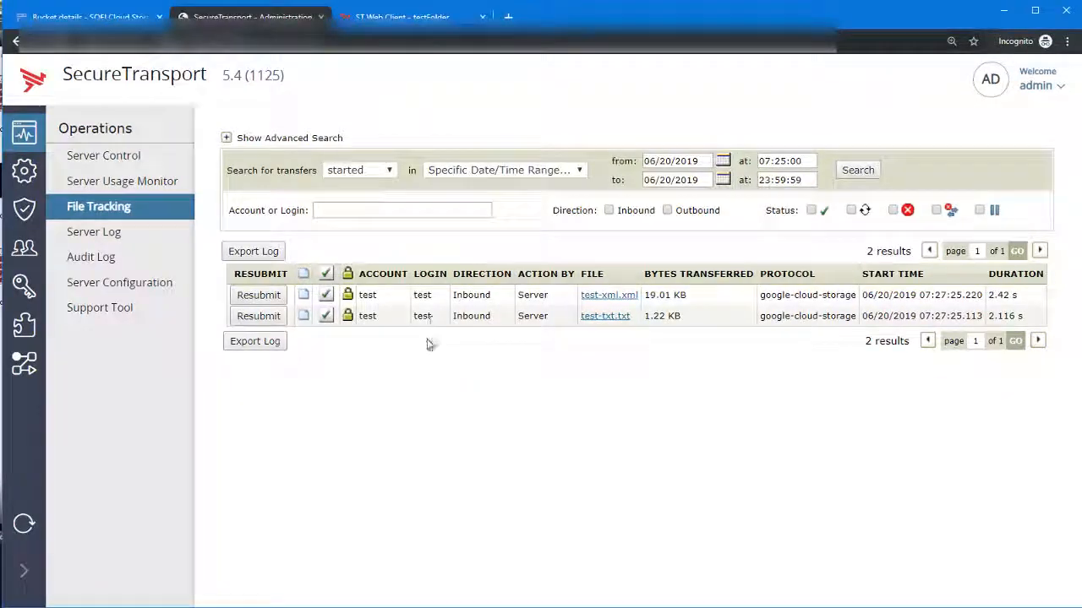
pyautogui.click(334, 299)
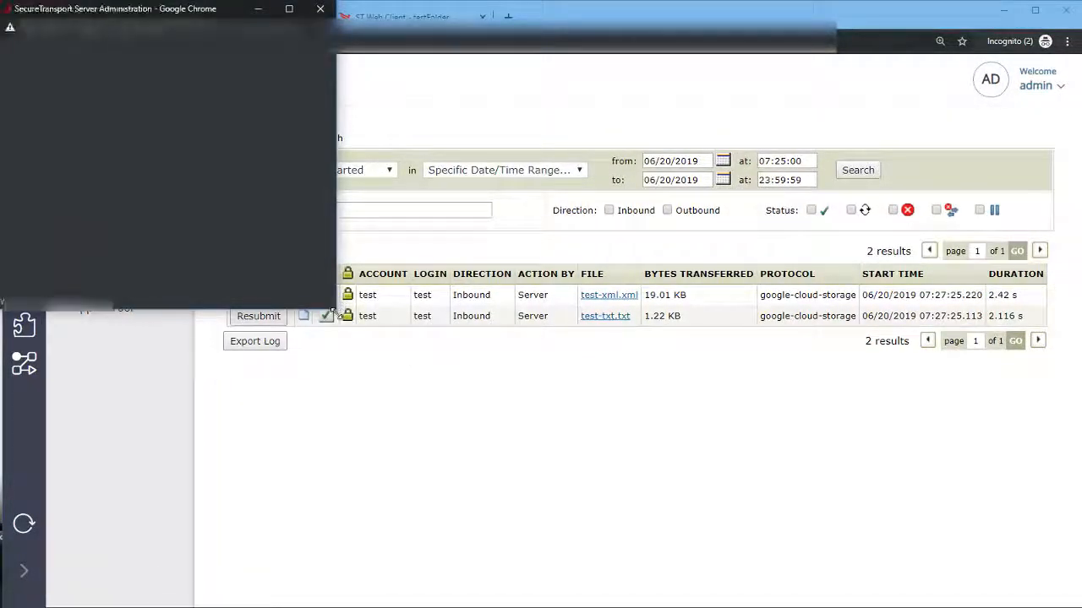
pyautogui.moveTo(333, 311); pyautogui.dragTo(583, 499)
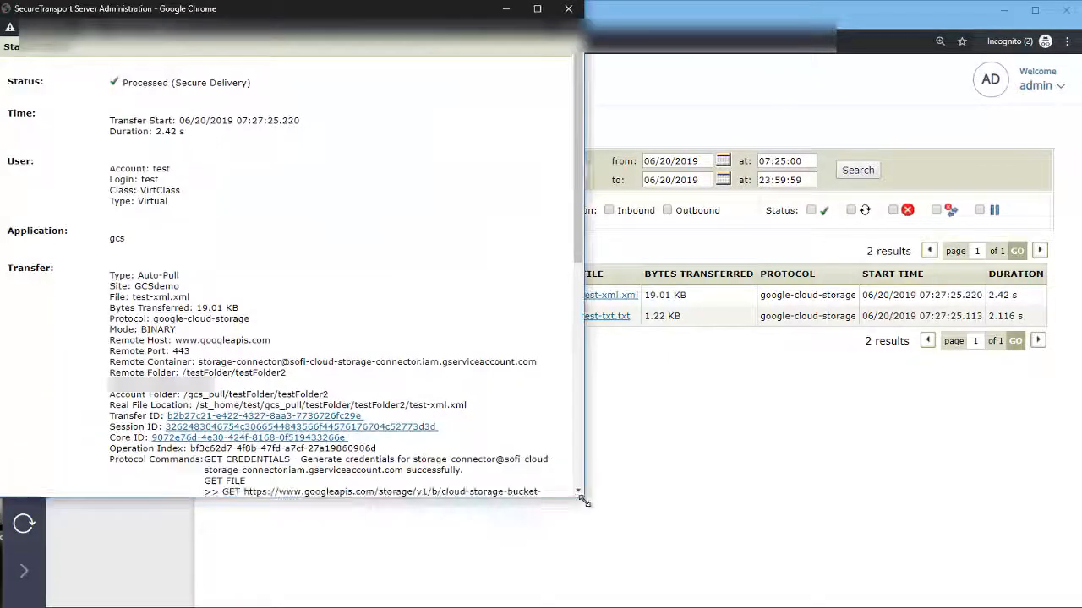
pyautogui.scroll(-5, 295, 308)
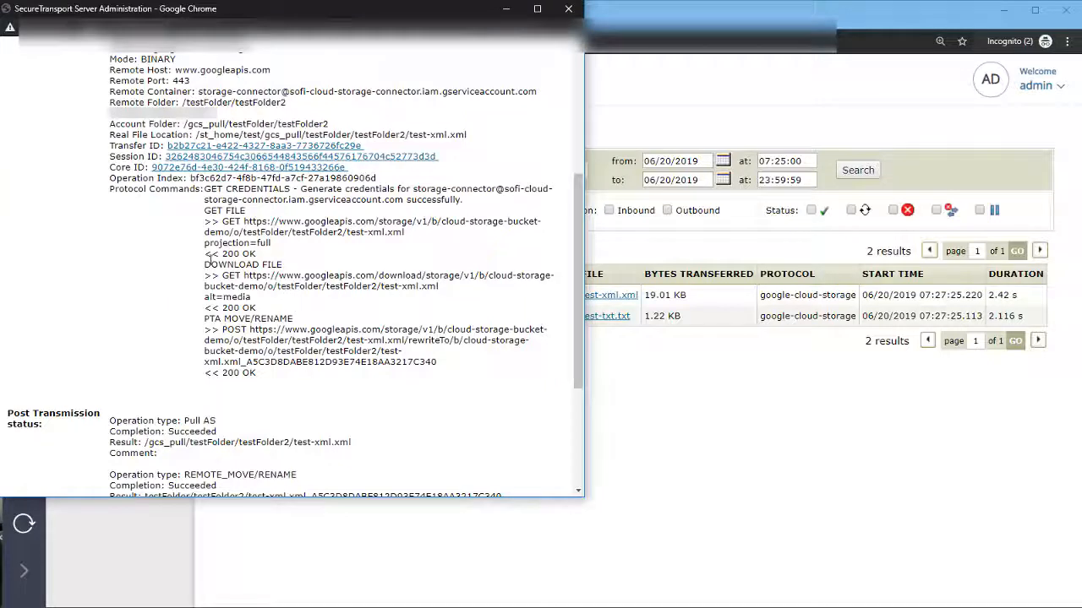
pyautogui.moveTo(109, 182)
pyautogui.mouseDown()
pyautogui.moveTo(304, 337)
pyautogui.moveTo(559, 375)
pyautogui.mouseUp()
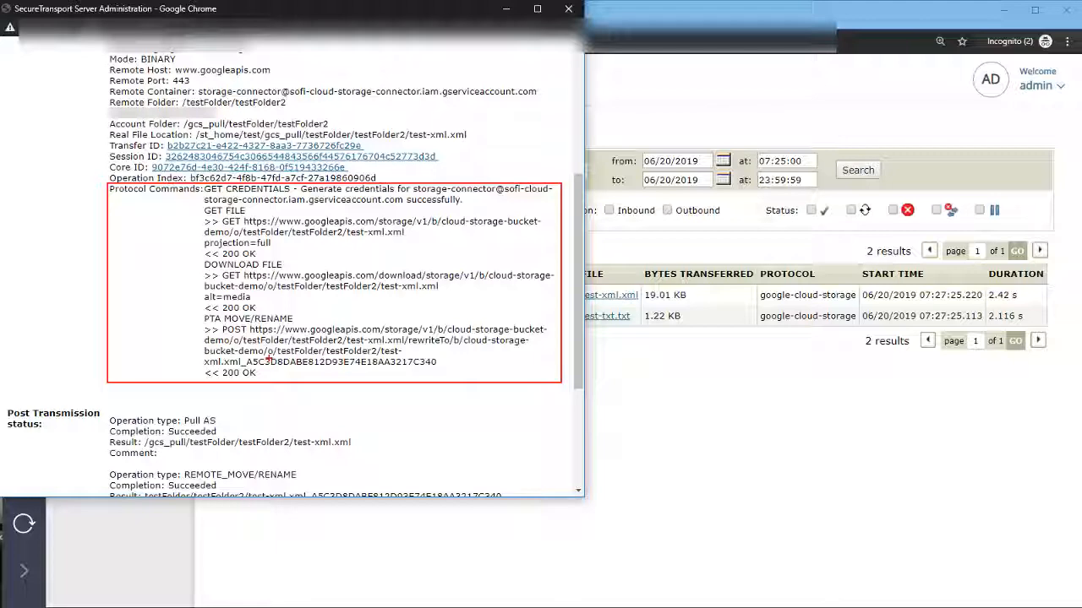
pyautogui.scroll(-5, 270, 358)
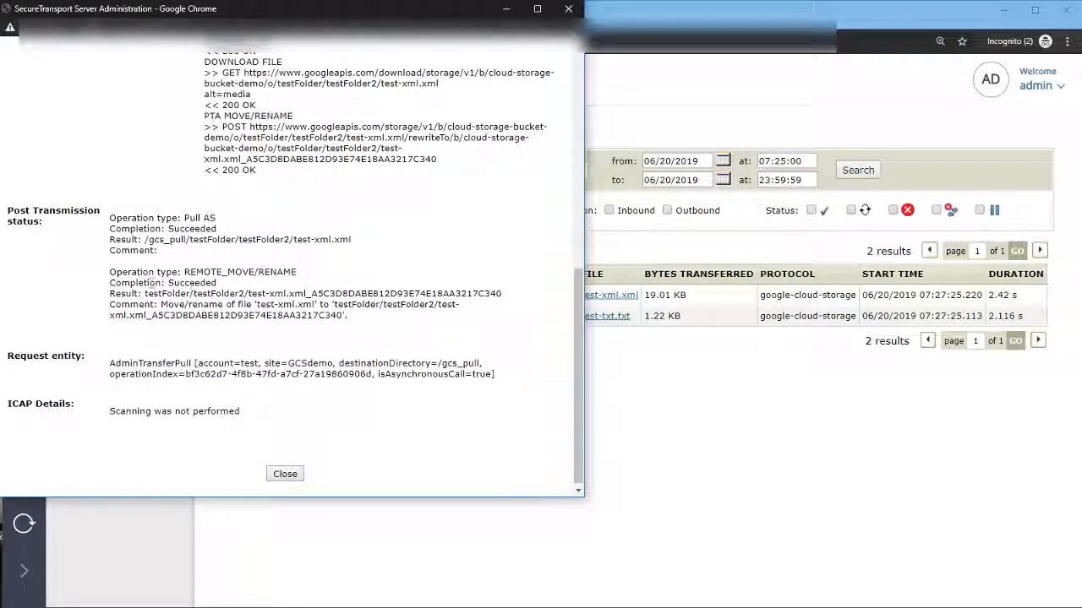
pyautogui.moveTo(5, 205)
pyautogui.mouseDown()
pyautogui.moveTo(277, 303)
pyautogui.moveTo(515, 324)
pyautogui.mouseUp()
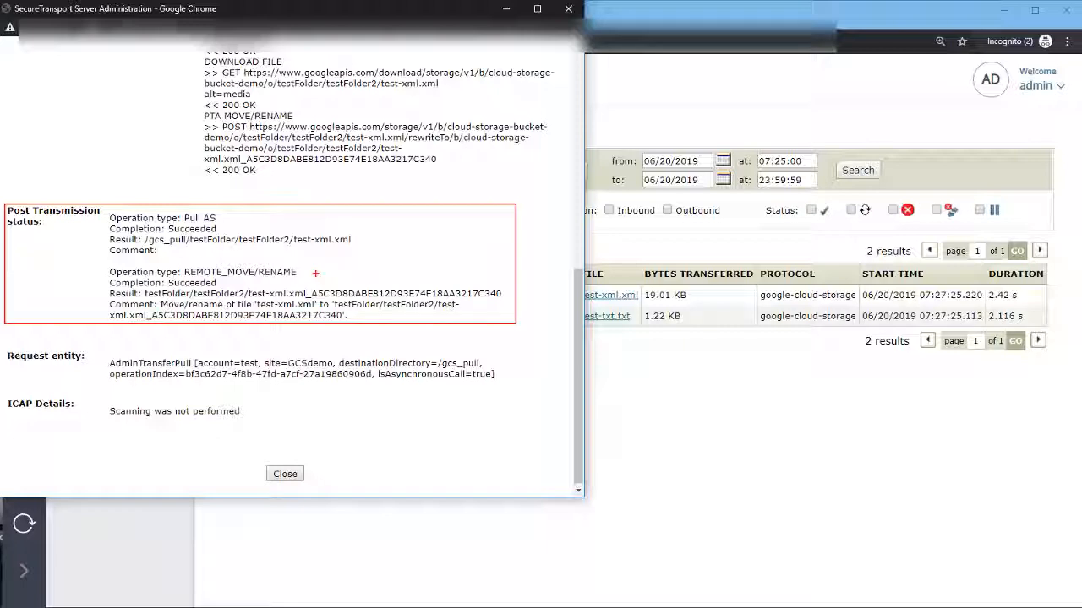
pyautogui.click(283, 474)
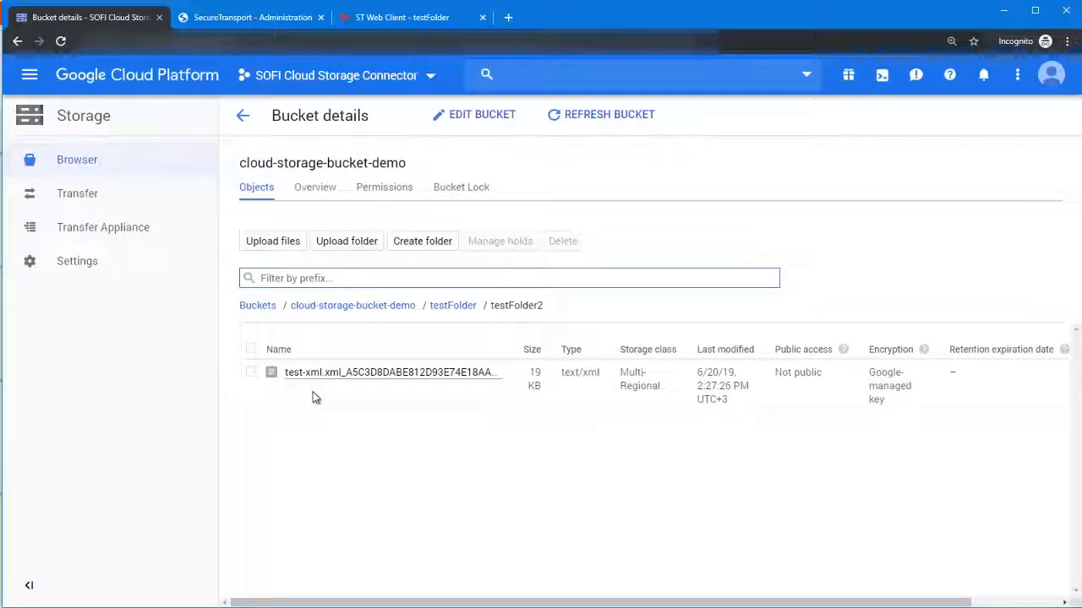
# Step: In Google Cloud Platform, delete the test-txt.txt object and testFolder from the root of cloud-storage-bucket-demo
pyautogui.click(311, 310)
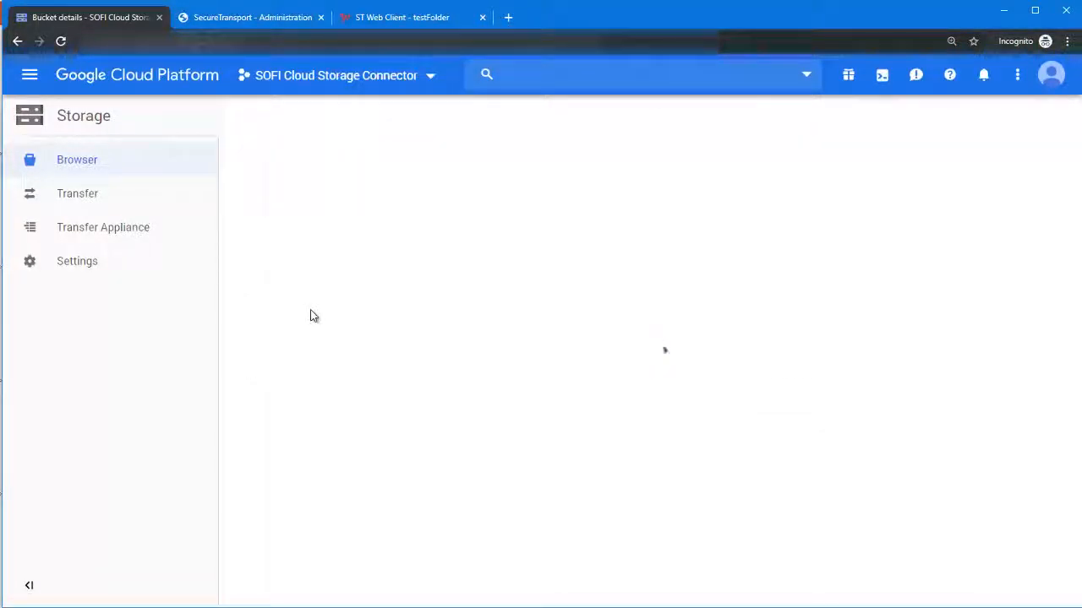
pyautogui.moveTo(343, 444); pyautogui.dragTo(319, 364)
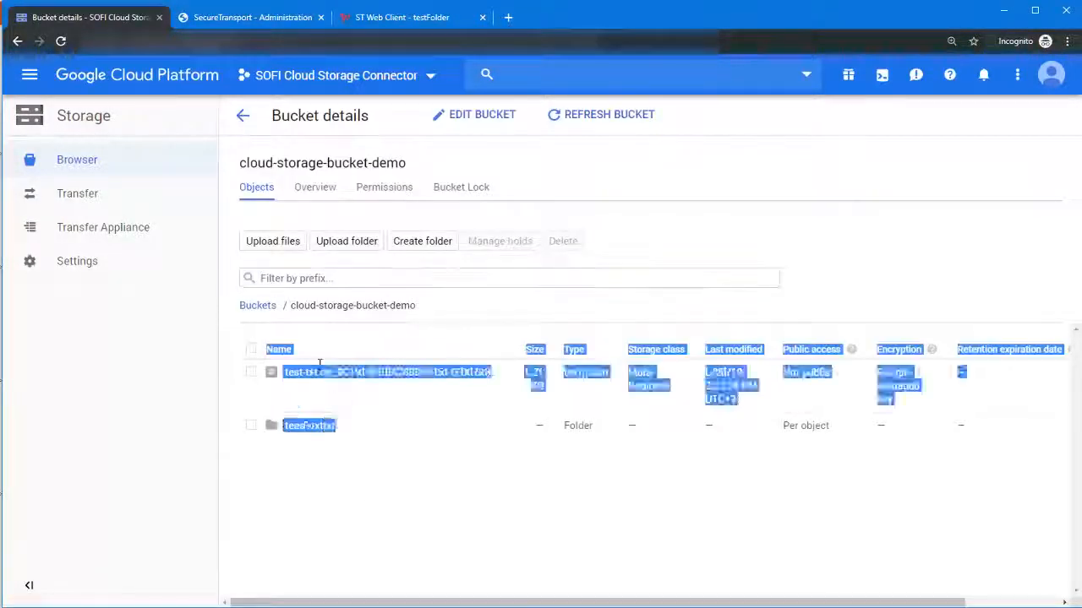
pyautogui.click(251, 371)
pyautogui.click(251, 425)
pyautogui.click(574, 244)
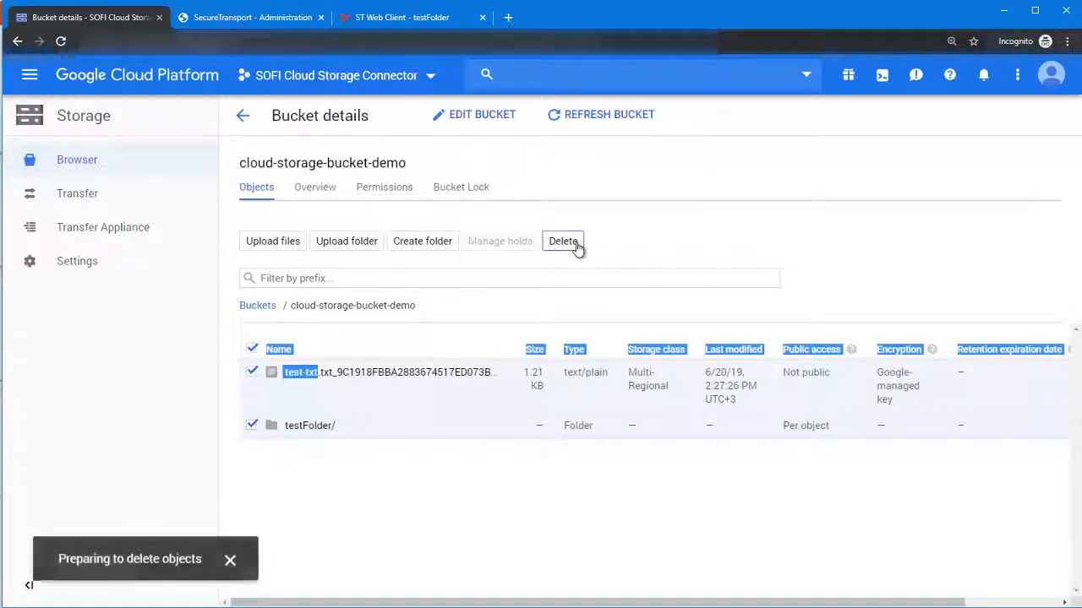
pyautogui.click(718, 375)
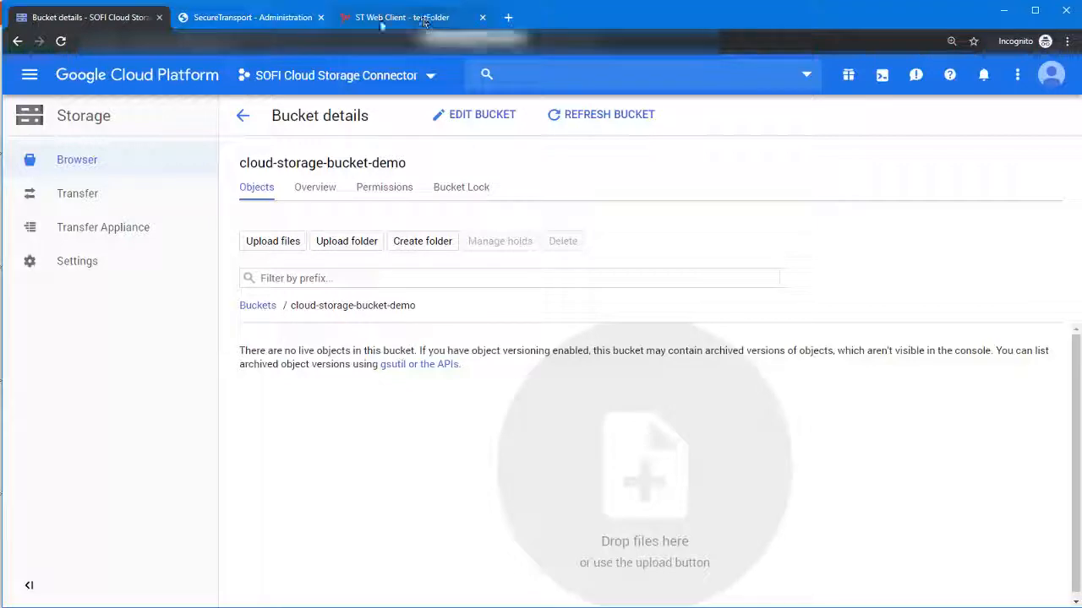
# Step: Switch to SecureTransport and open the test account's GCSdemo transfer site for editing
pyautogui.click(296, 16)
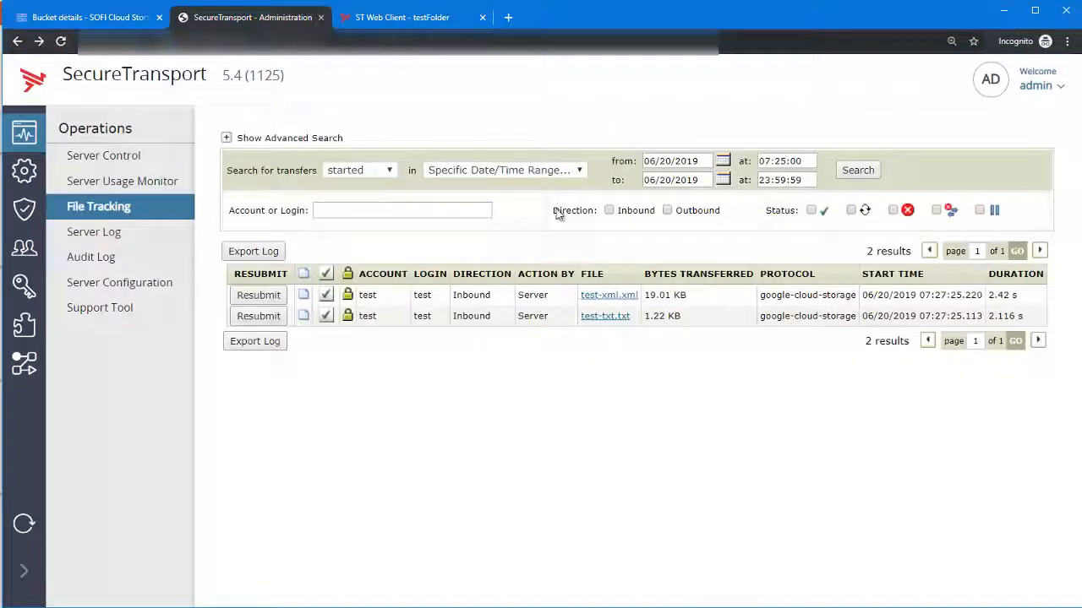
pyautogui.click(23, 247)
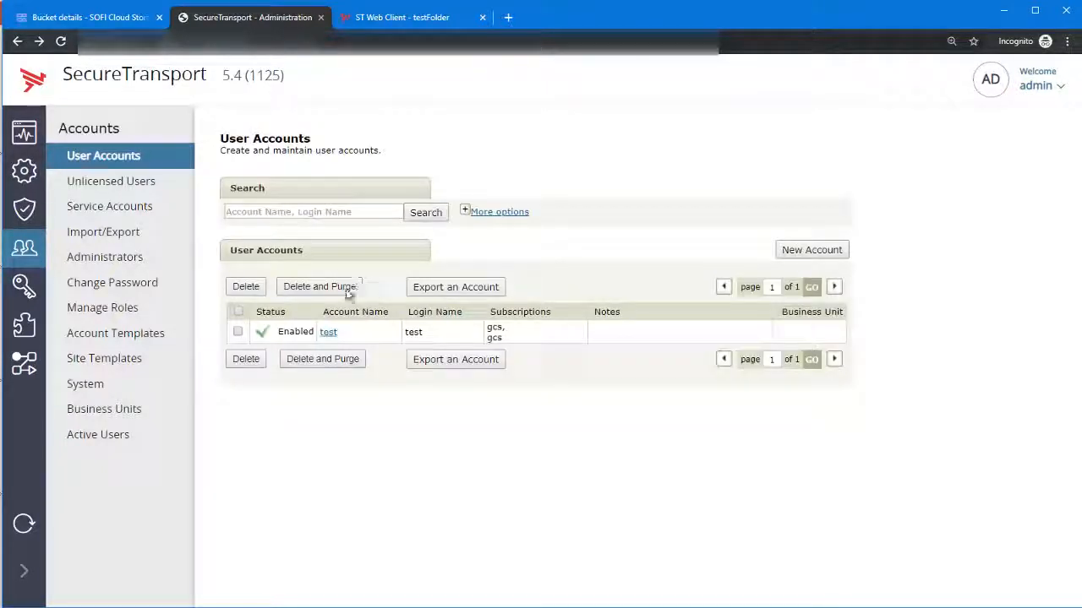
pyautogui.click(329, 336)
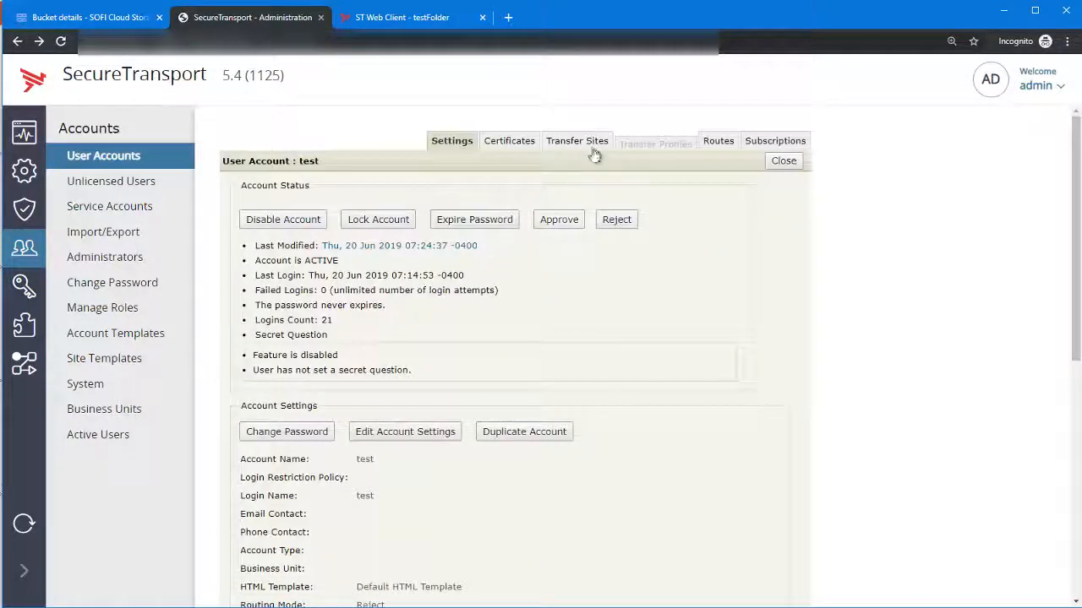
pyautogui.click(591, 143)
pyautogui.click(292, 265)
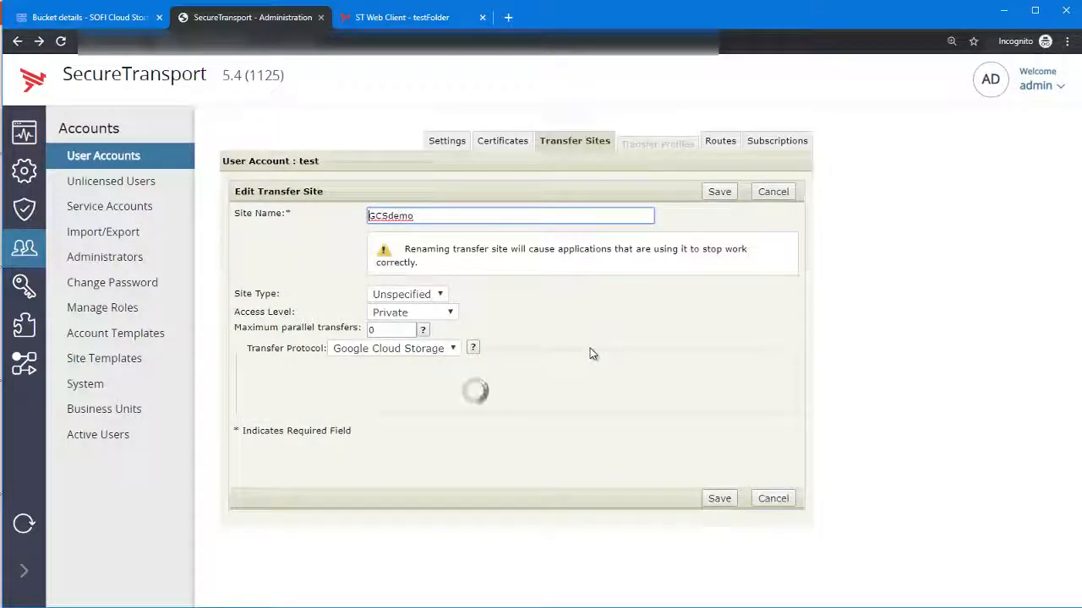
# Step: Paste the user's e-mail address as the Impersonate User Email in the site's connection settings
pyautogui.scroll(-1, 592, 353)
pyautogui.scroll(-5, 589, 355)
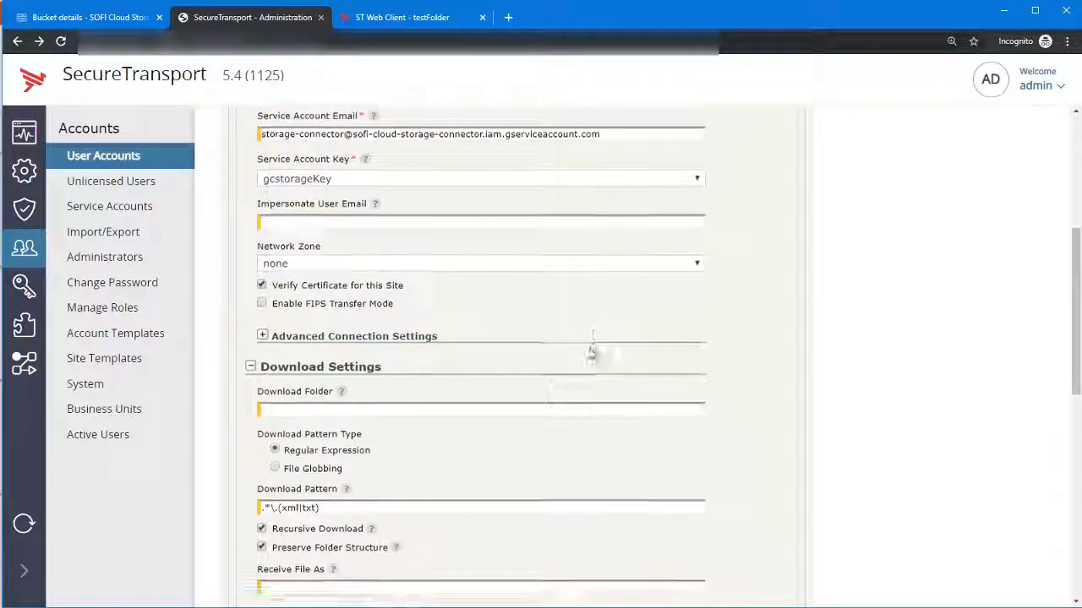
pyautogui.scroll(1, 894, 431)
pyautogui.scroll(2, 894, 431)
pyautogui.click(457, 356)
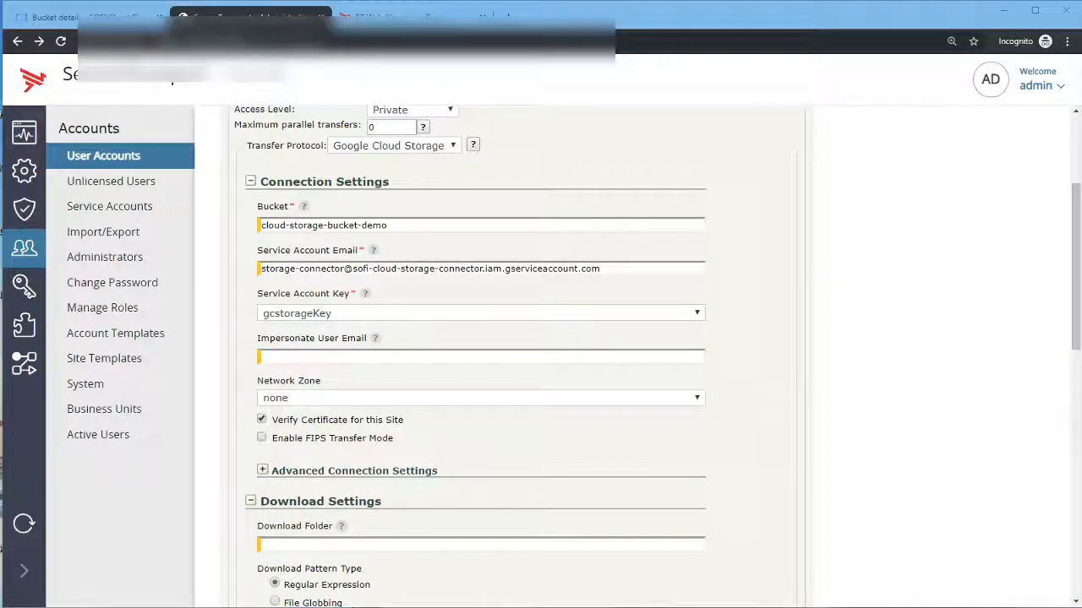
pyautogui.click(314, 357)
pyautogui.hotkey('ctrl', 'v')
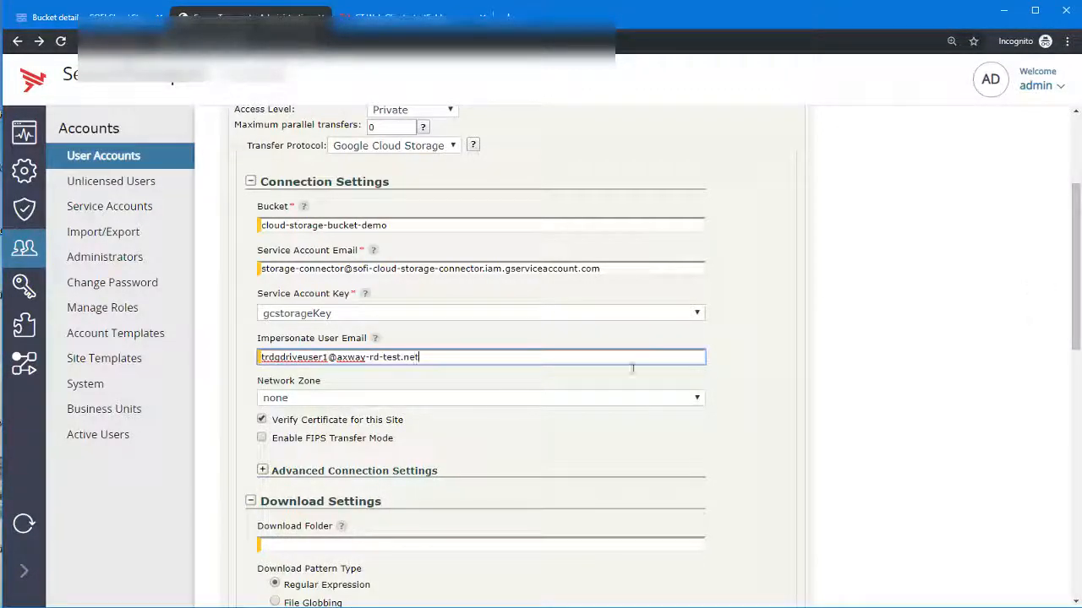
# Step: Collapse the download settings and set the Upload Folder to the help example folder_${date("dd.MM.yyyy")}
pyautogui.scroll(-2, 481, 417)
pyautogui.click(249, 302)
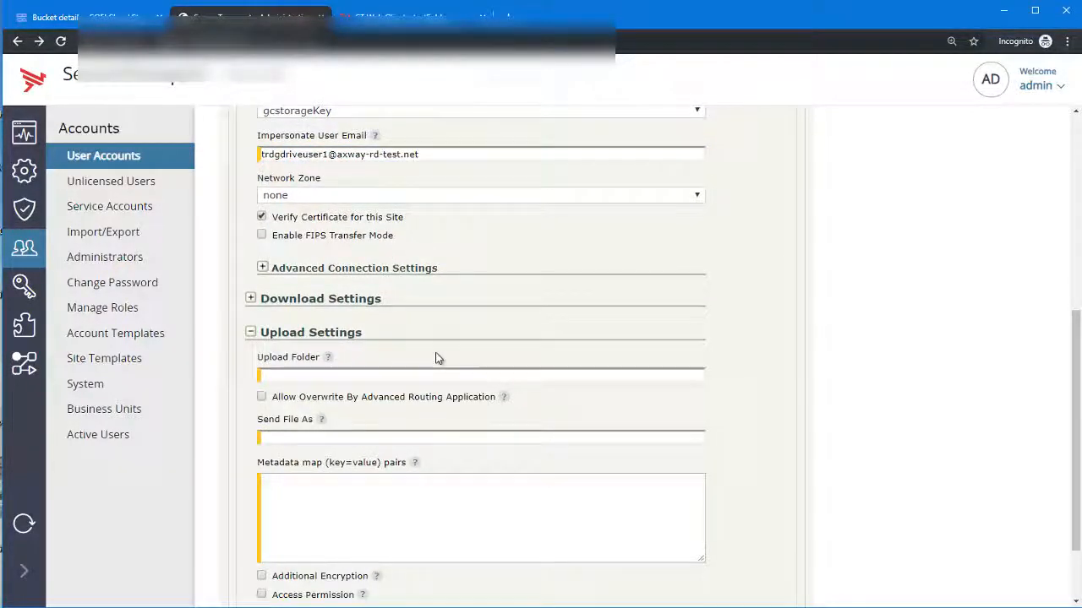
pyautogui.scroll(-1, 437, 359)
pyautogui.scroll(-1, 437, 358)
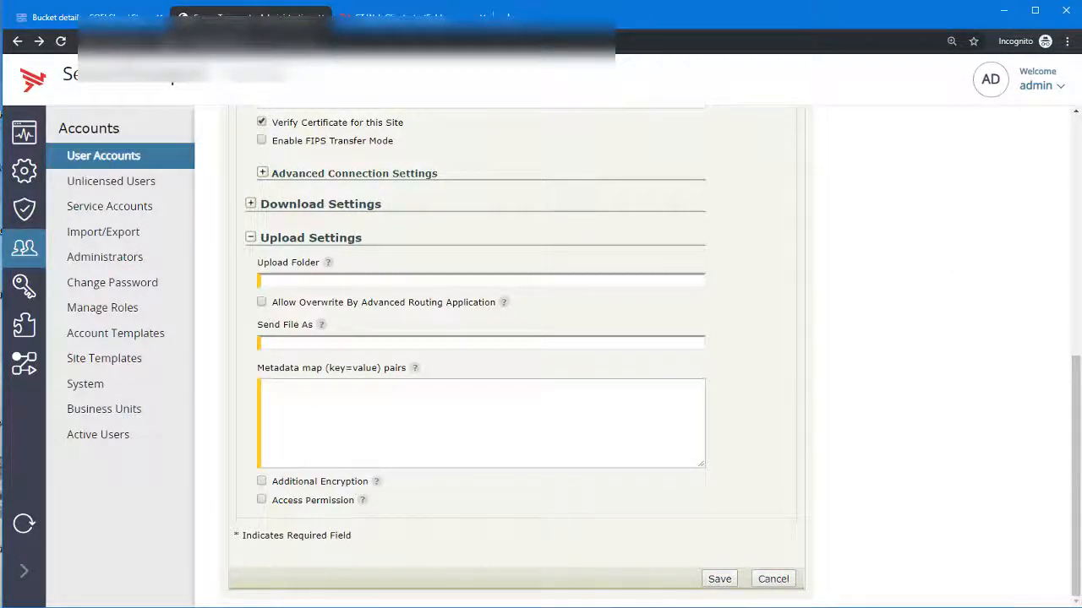
pyautogui.click(322, 279)
pyautogui.click(328, 263)
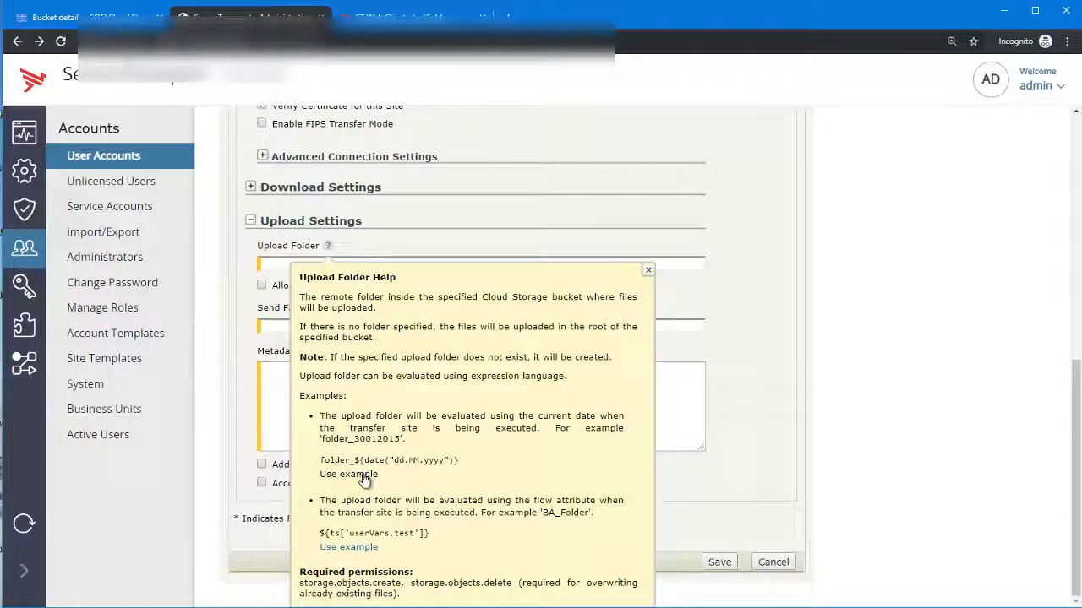
pyautogui.click(363, 476)
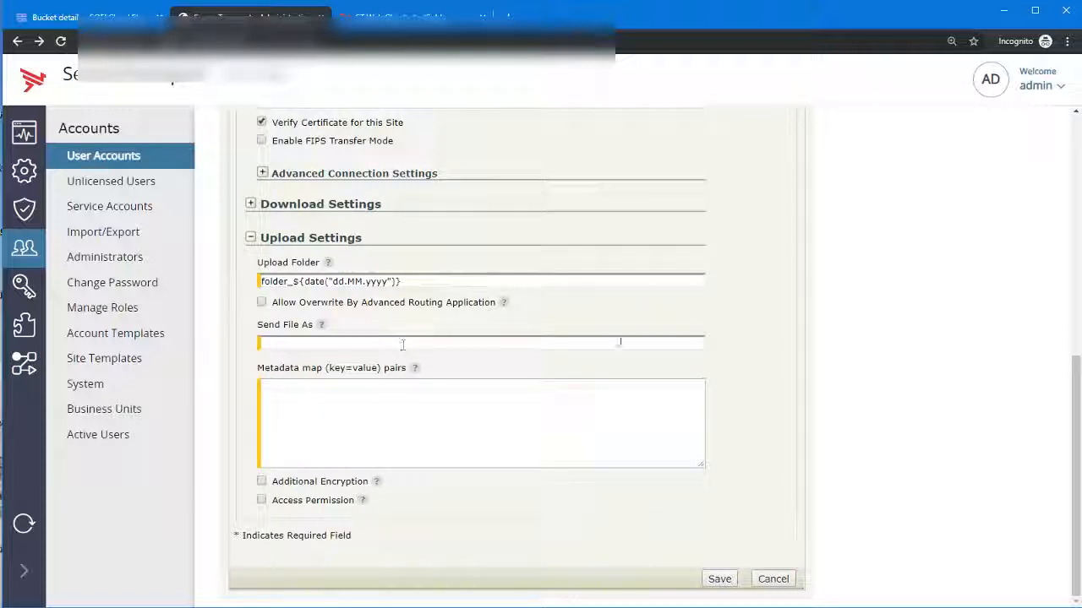
# Step: Enable Additional Encryption for uploads and import encryptionKey.txt as the customer-supplied encryption key
pyautogui.click(318, 481)
pyautogui.scroll(-2, 572, 473)
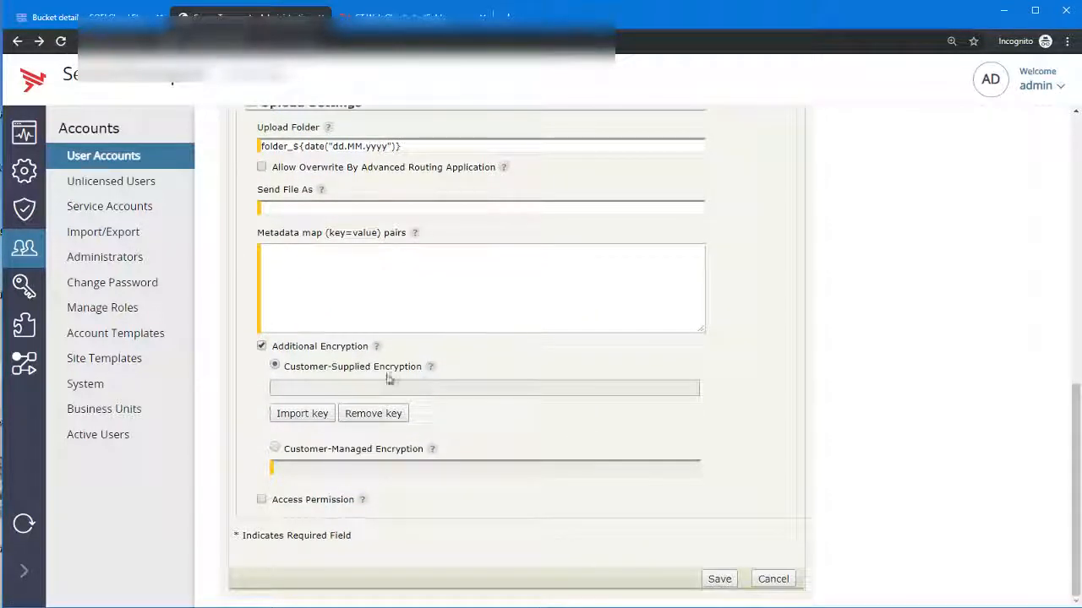
pyautogui.click(328, 413)
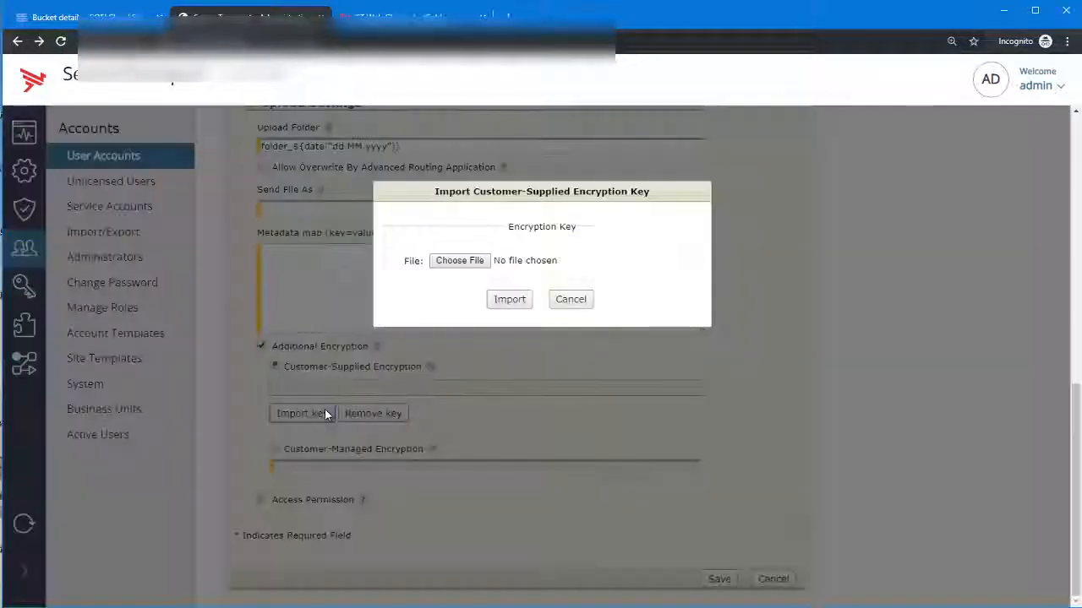
pyautogui.click(473, 261)
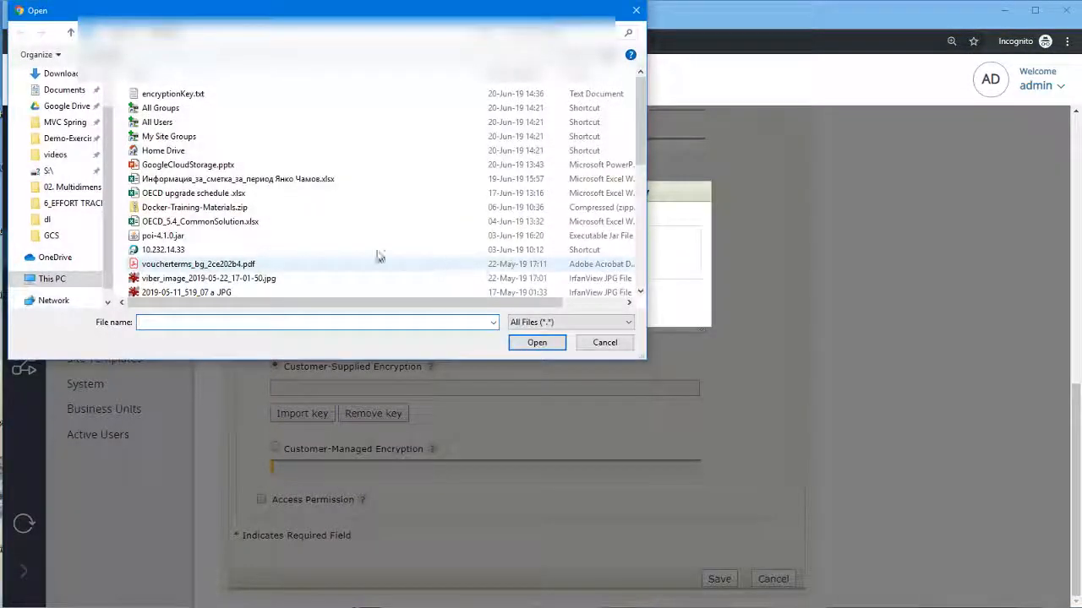
pyautogui.doubleClick(173, 93)
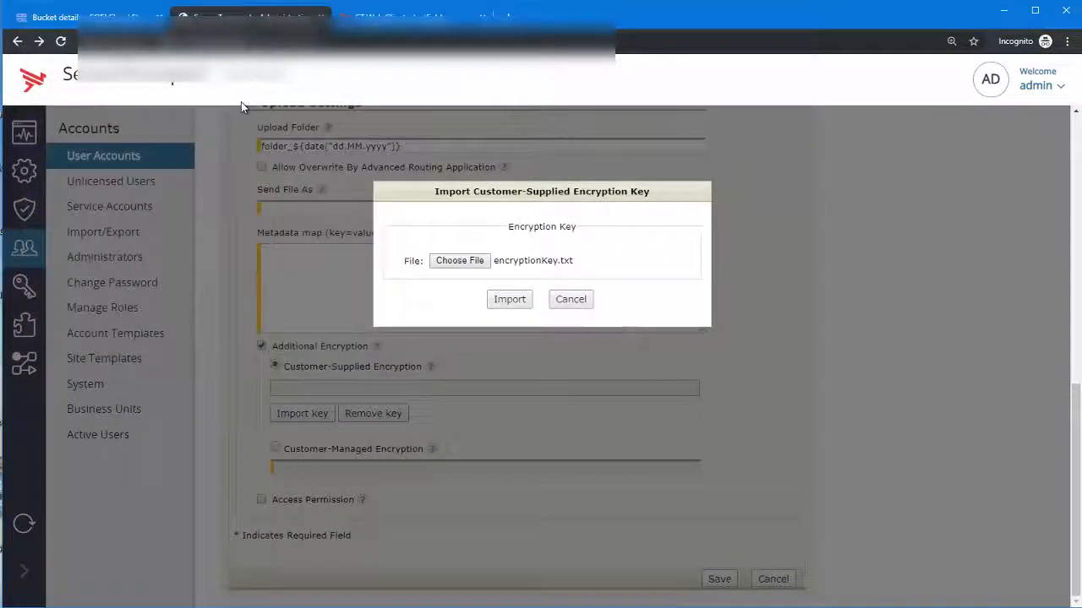
pyautogui.click(526, 301)
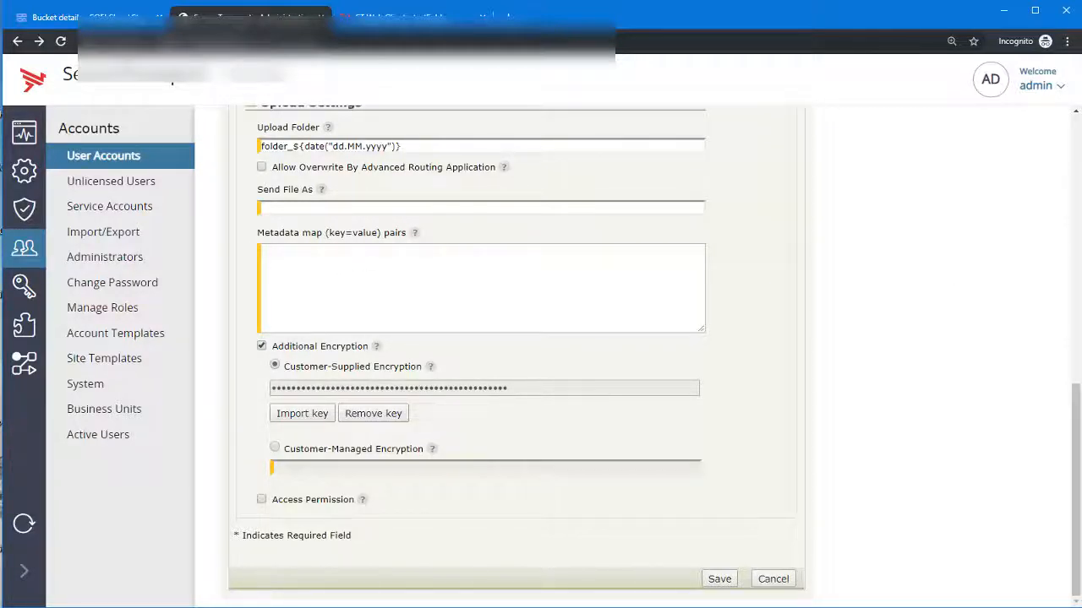
# Step: Enable Access Permission in the upload settings and set the Reader permission to User=allUsers
pyautogui.click(333, 507)
pyautogui.scroll(-3, 762, 407)
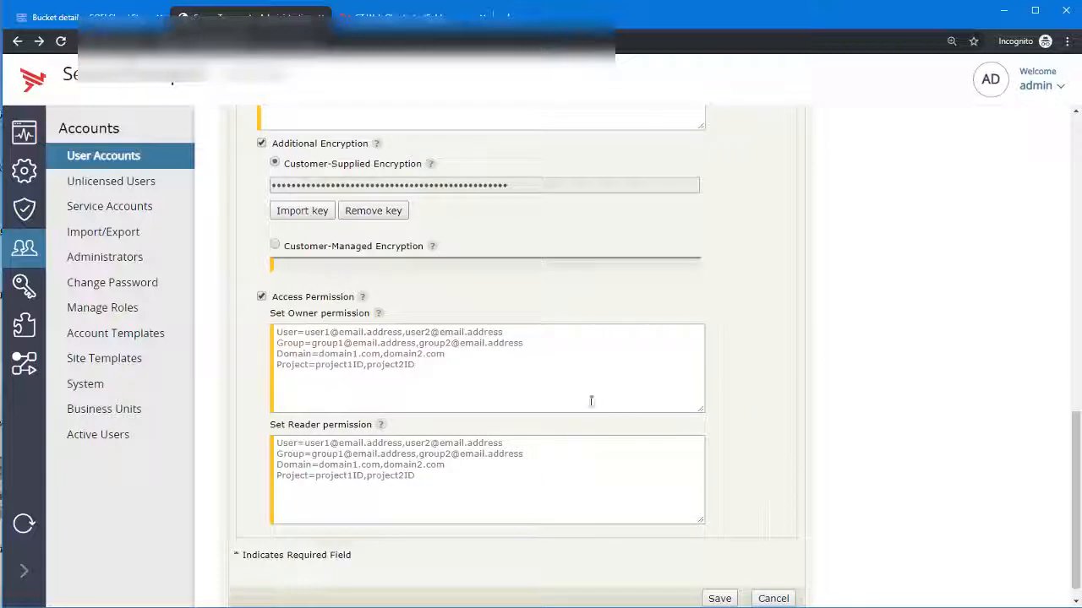
pyautogui.click(515, 333)
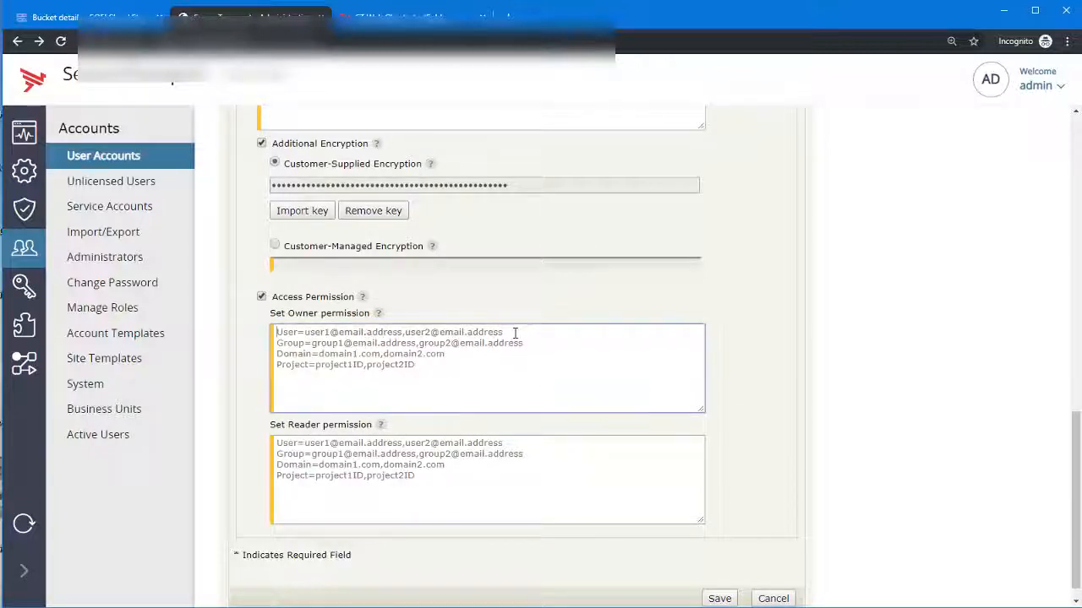
pyautogui.write('U')
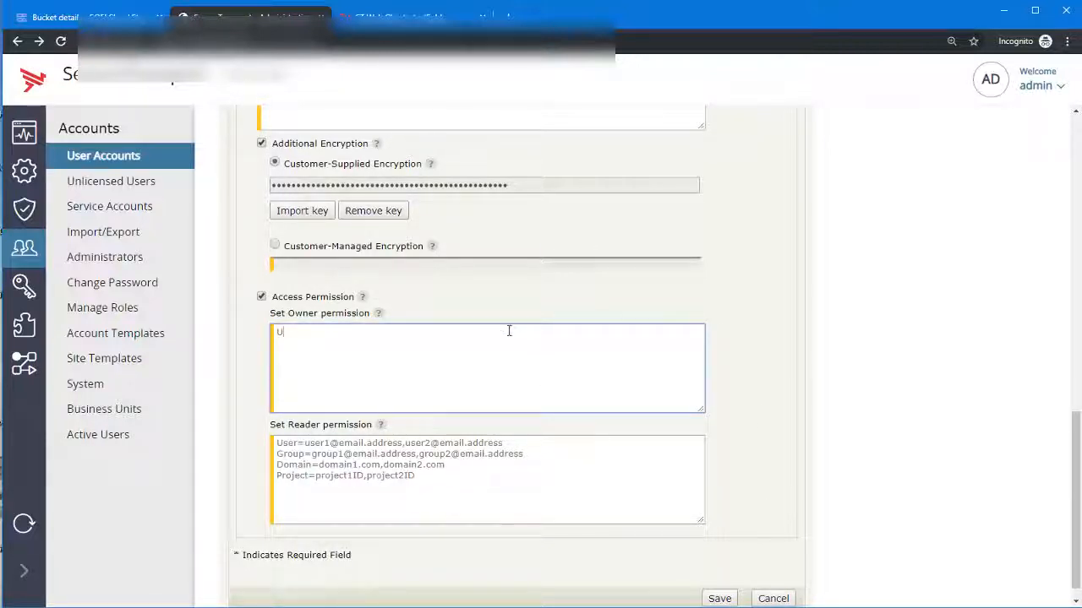
pyautogui.write('ser=allUsers')
pyautogui.hotkey('ctrl', 'a')
pyautogui.hotkey('ctrl', 'x')
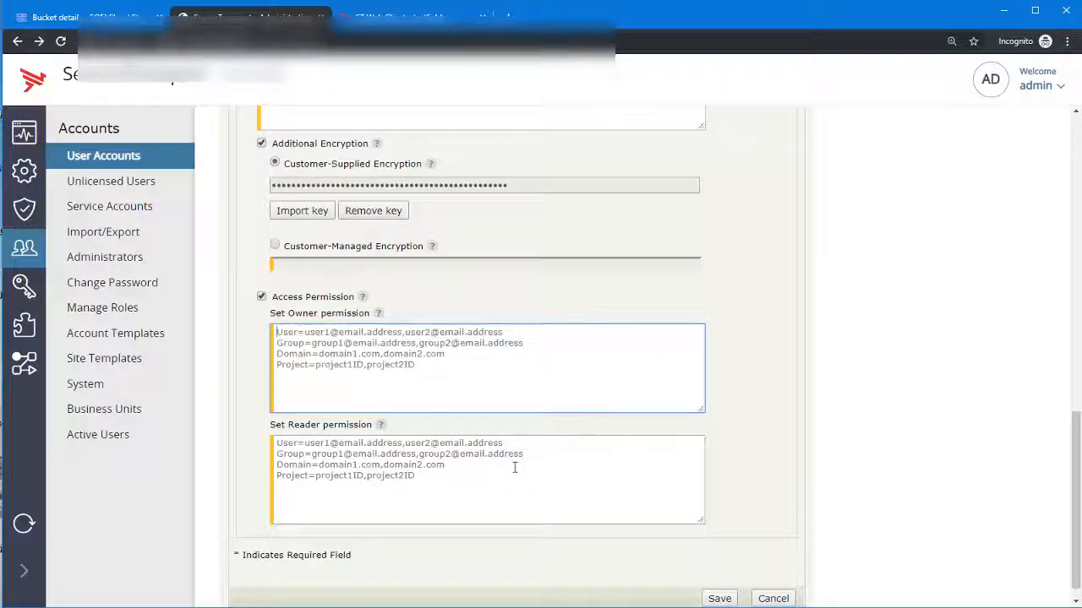
pyautogui.click(509, 479)
pyautogui.hotkey('ctrl', 'v')
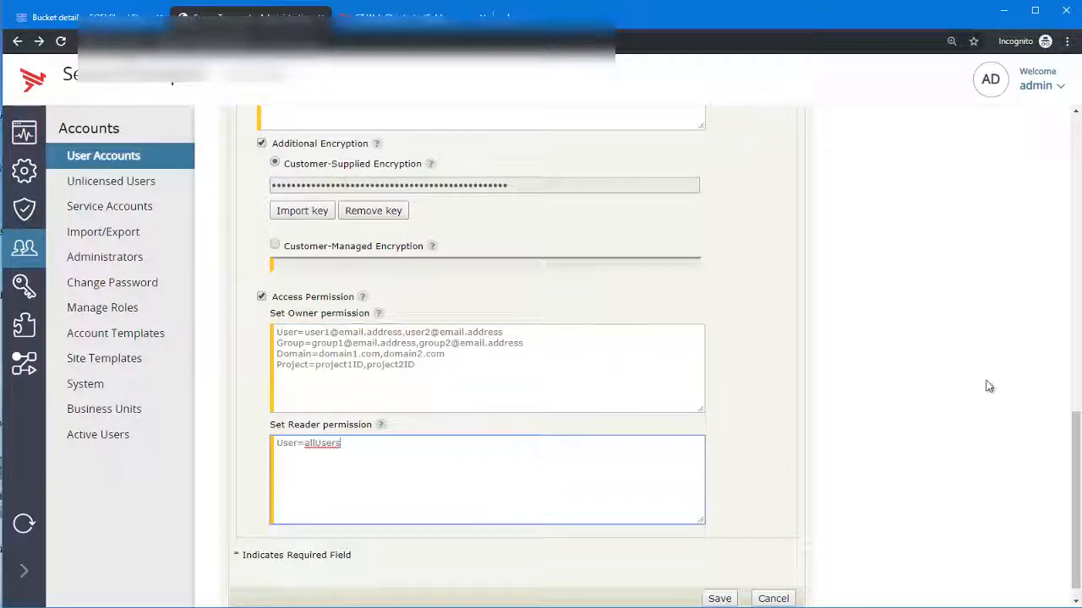
# Step: Fill the upload metadata map with Content-Language=bg and demo=GCSdemo on separate lines
pyautogui.scroll(3, 558, 428)
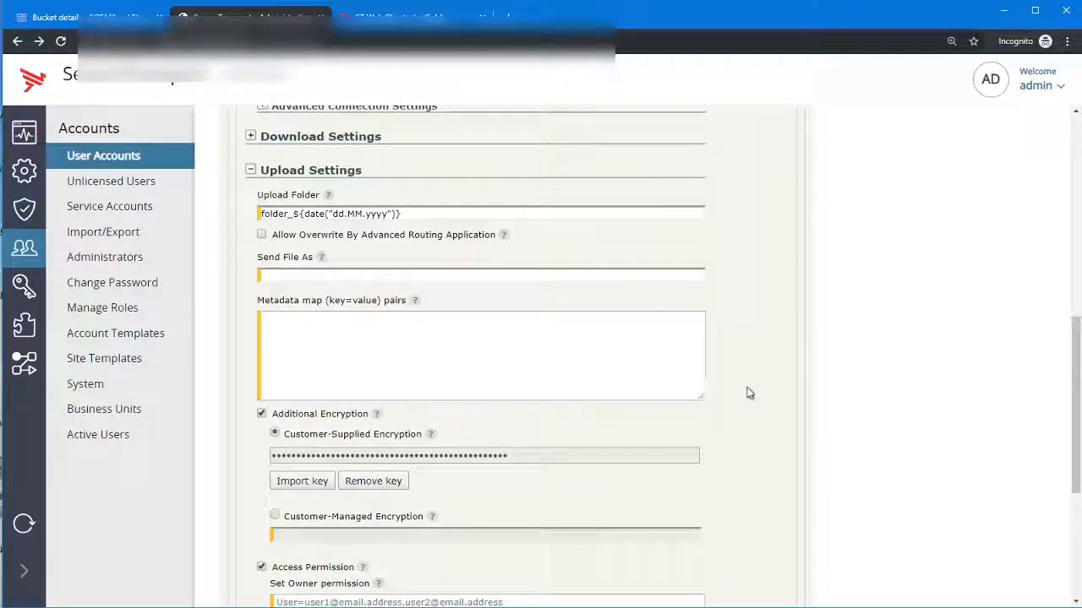
pyautogui.click(499, 362)
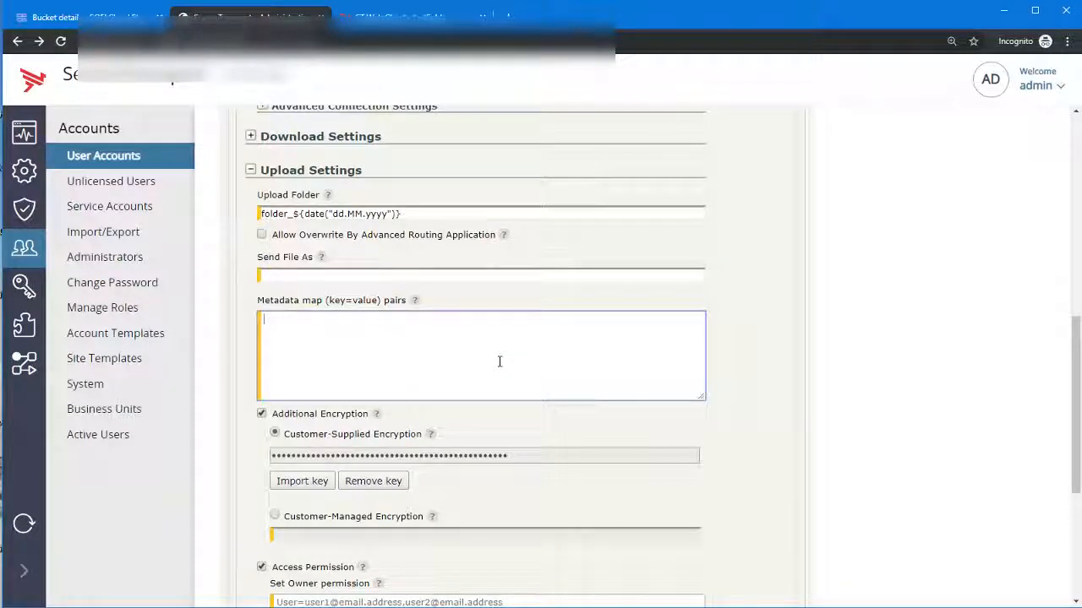
pyautogui.click(1081, 406)
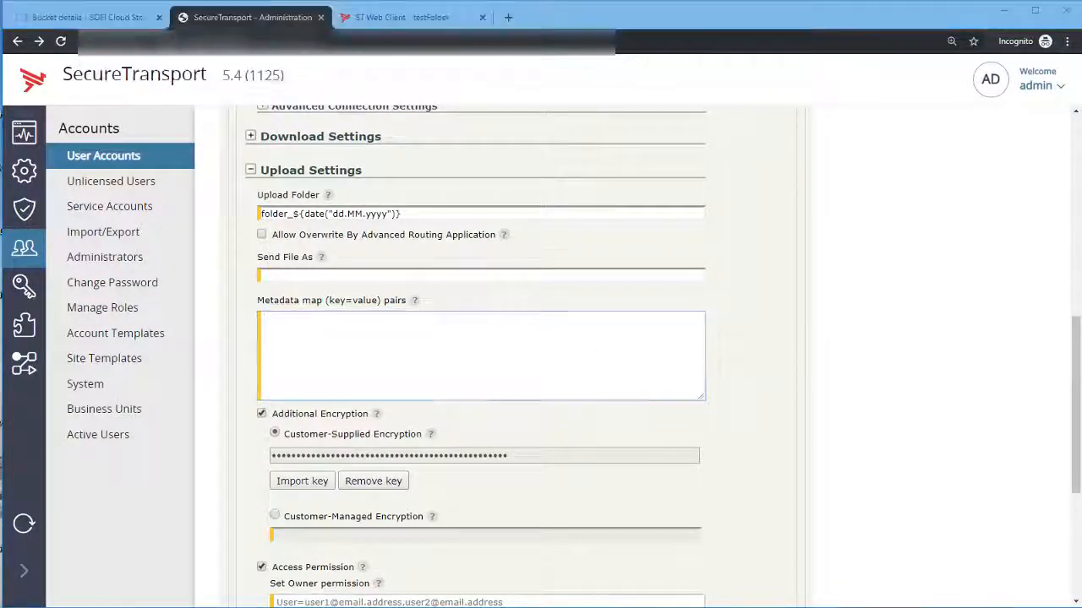
pyautogui.click(396, 346)
pyautogui.hotkey('ctrl', 'v')
pyautogui.press('Return')
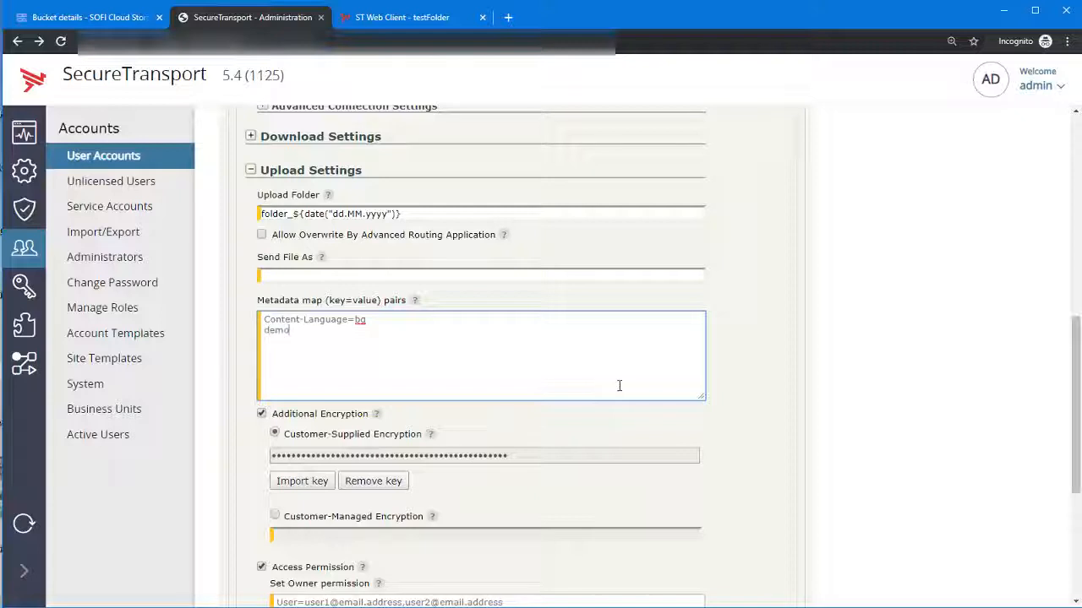
pyautogui.write('GCSdemo')
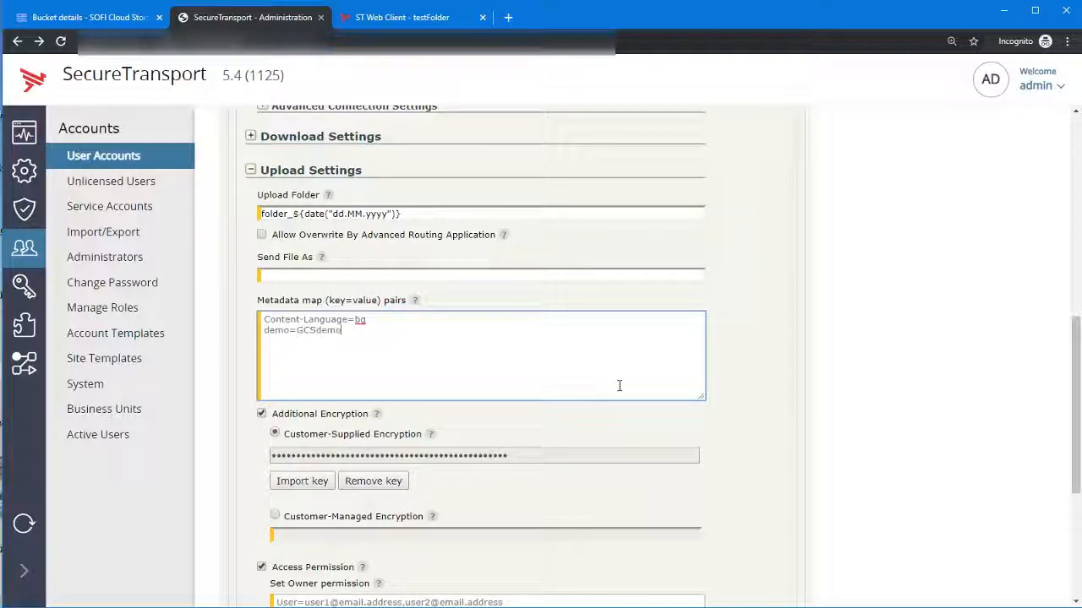
# Step: Review the site's connection and upload settings and save the transfer site
pyautogui.scroll(1, 580, 417)
pyautogui.scroll(6, 581, 417)
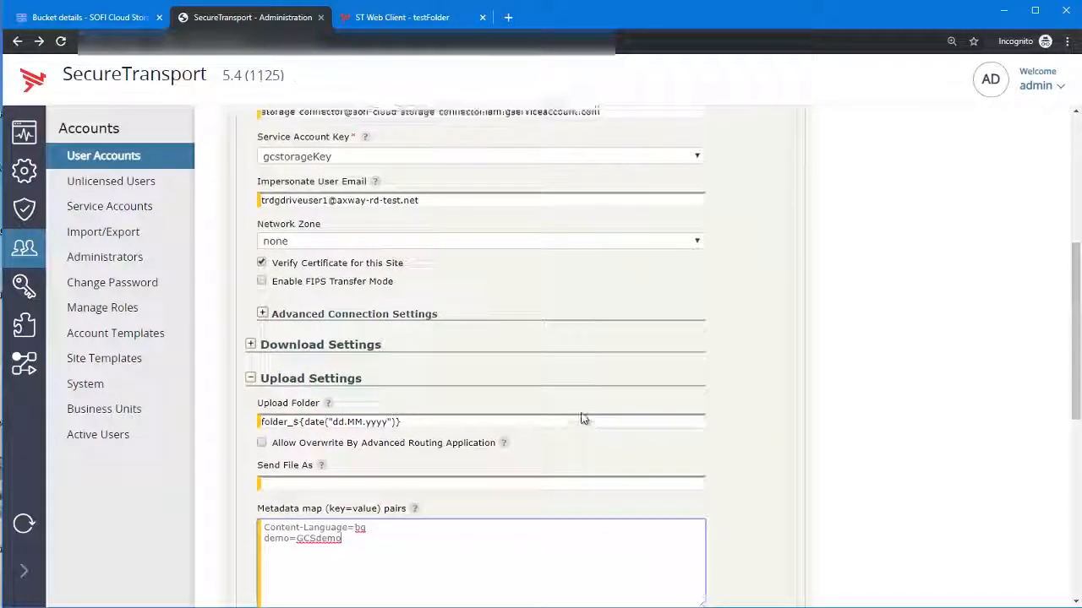
pyautogui.scroll(-2, 507, 431)
pyautogui.scroll(-4, 448, 432)
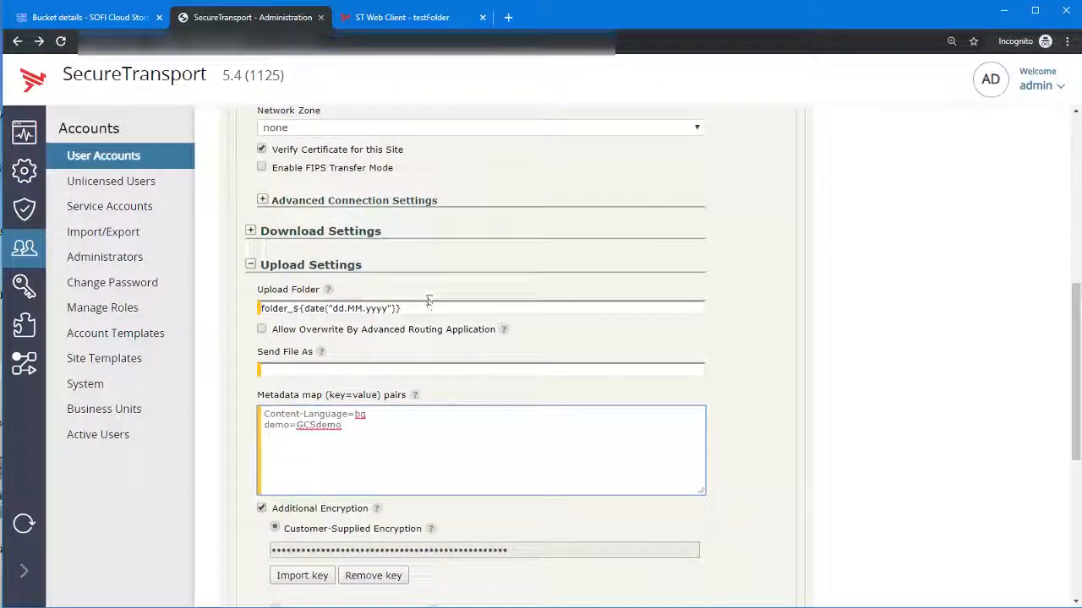
pyautogui.scroll(-3, 428, 304)
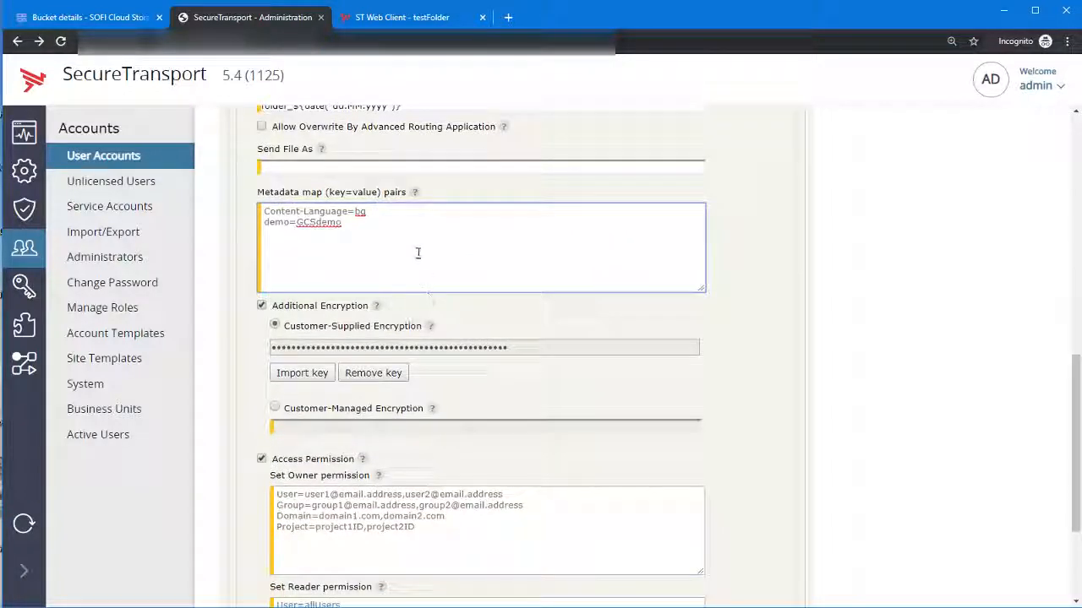
pyautogui.scroll(-1, 422, 289)
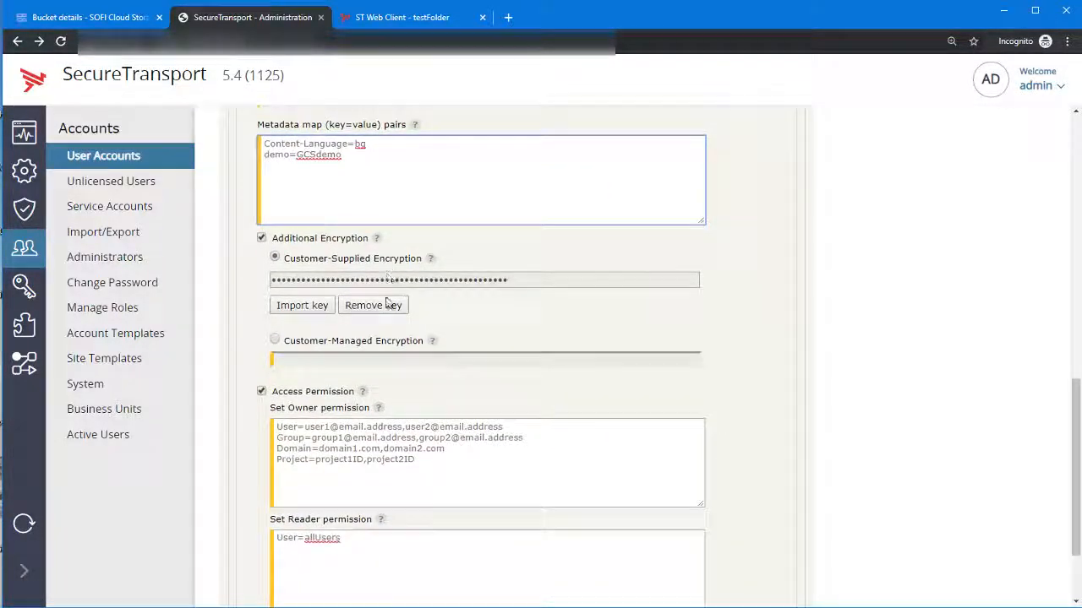
pyautogui.scroll(-2, 403, 400)
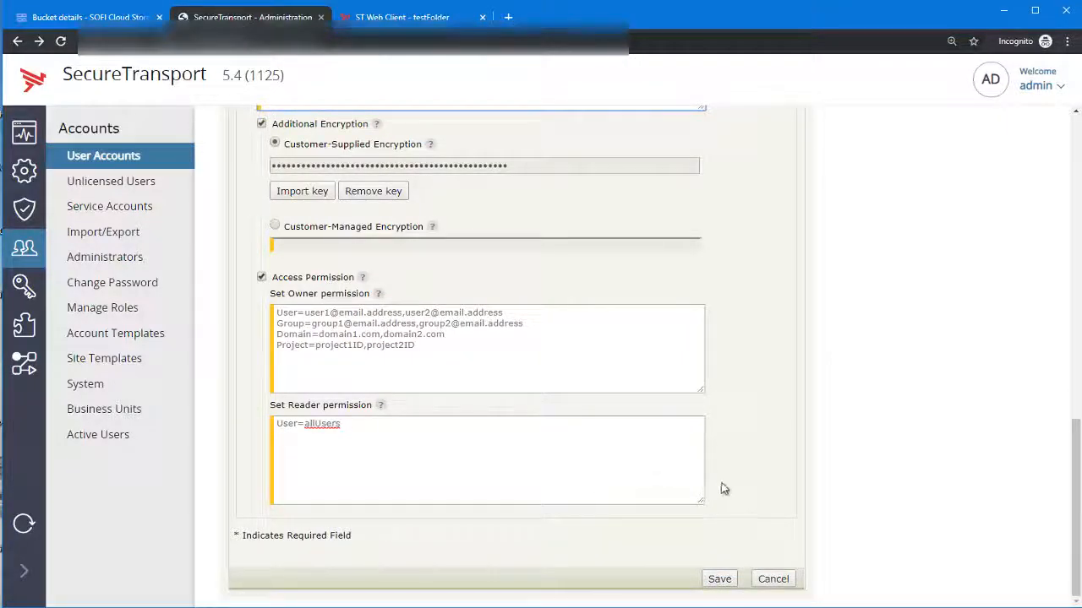
pyautogui.click(718, 578)
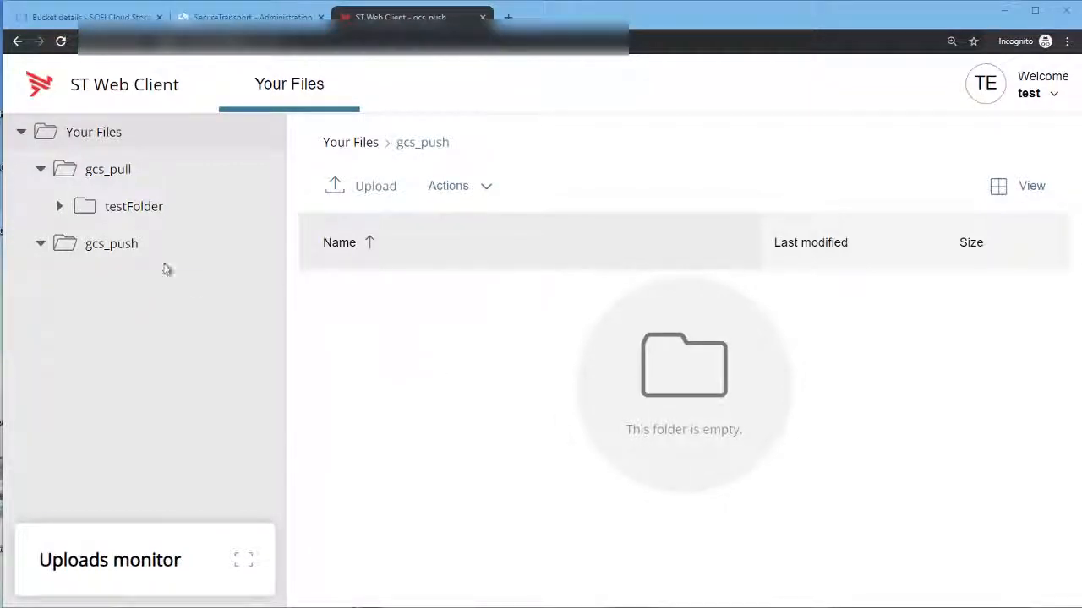
# Step: In the ST Web Client, upload demoImage.jpg to the gcs_push folder
pyautogui.click(138, 251)
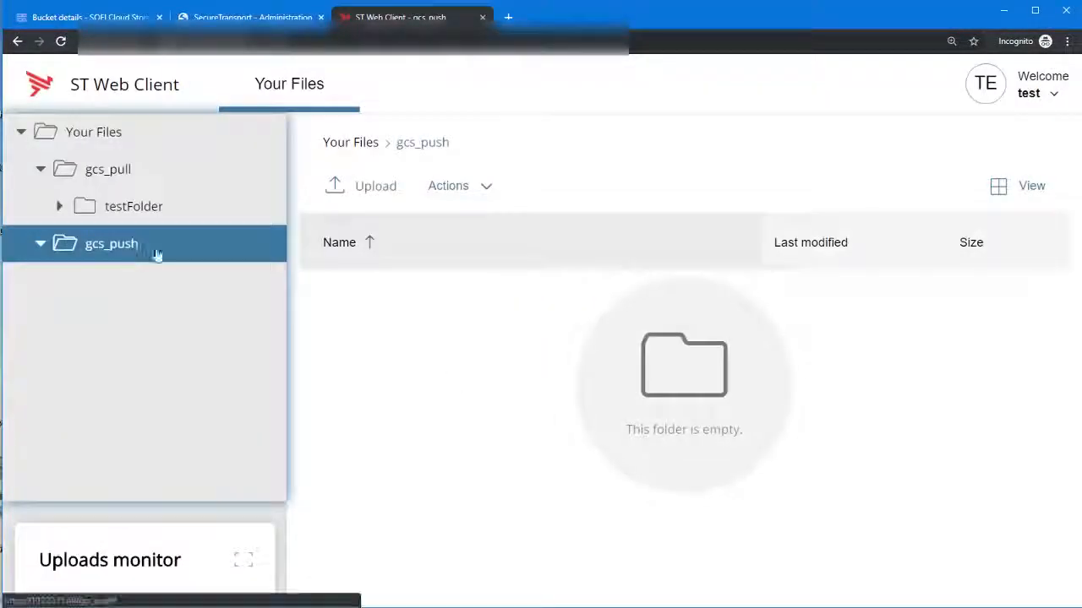
pyautogui.click(374, 188)
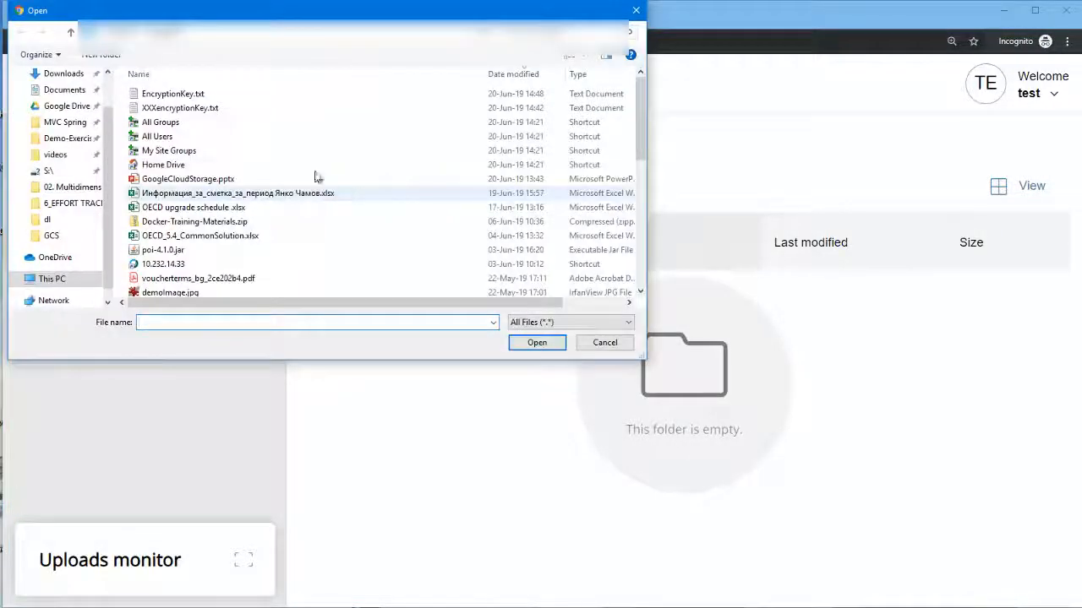
pyautogui.click(267, 167)
pyautogui.press('d')
pyautogui.press('d')
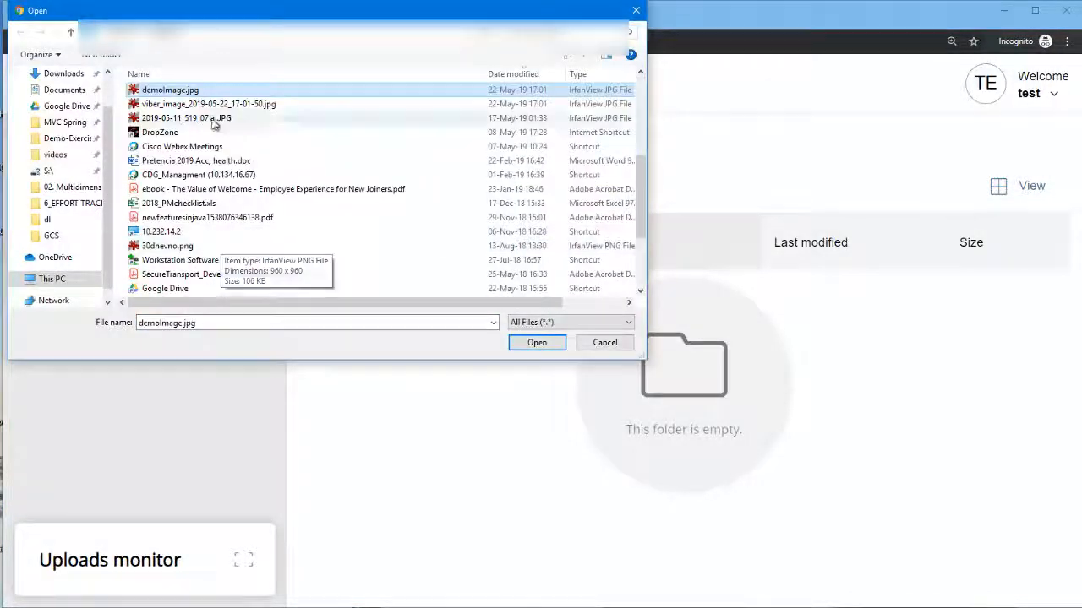
pyautogui.press('Return')
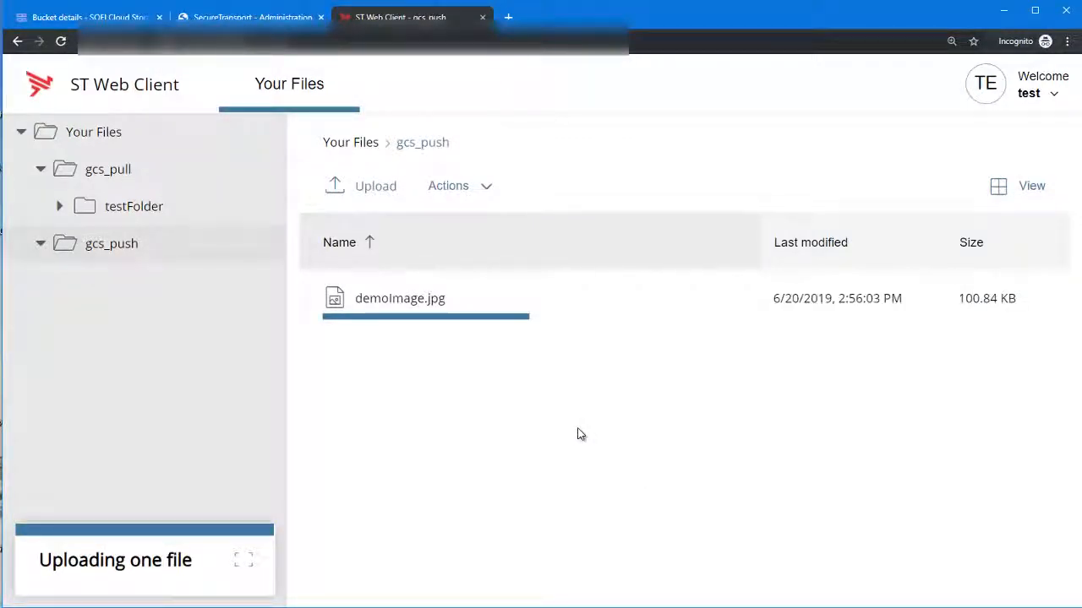
pyautogui.click(989, 309)
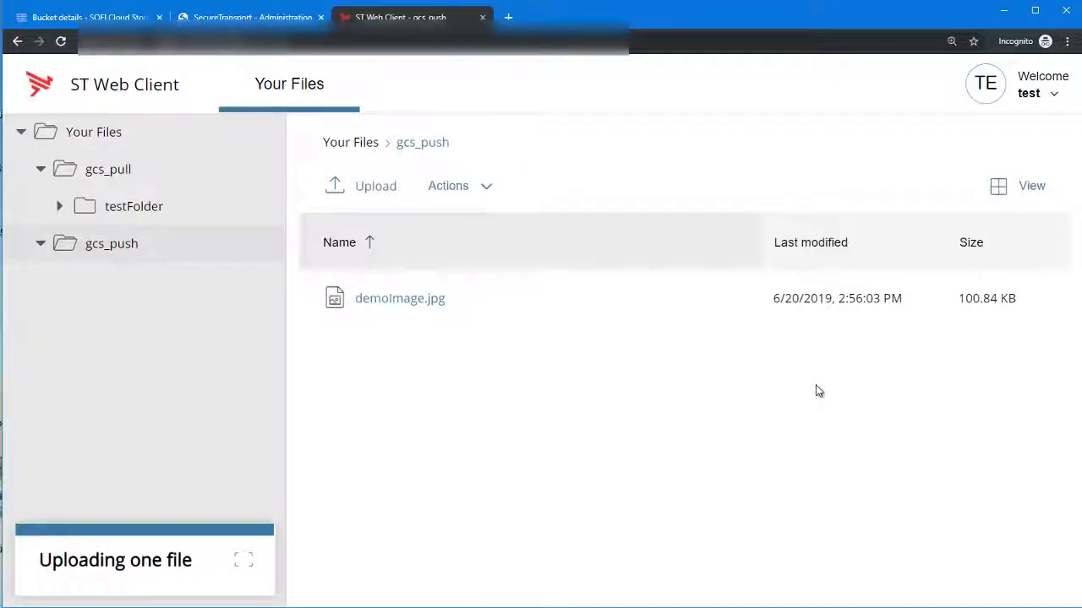
# Step: Switch to Google Cloud Platform, refresh cloud-storage-bucket-demo, and check the encryption of the pushed file in folder_20.06.2019
pyautogui.click(88, 17)
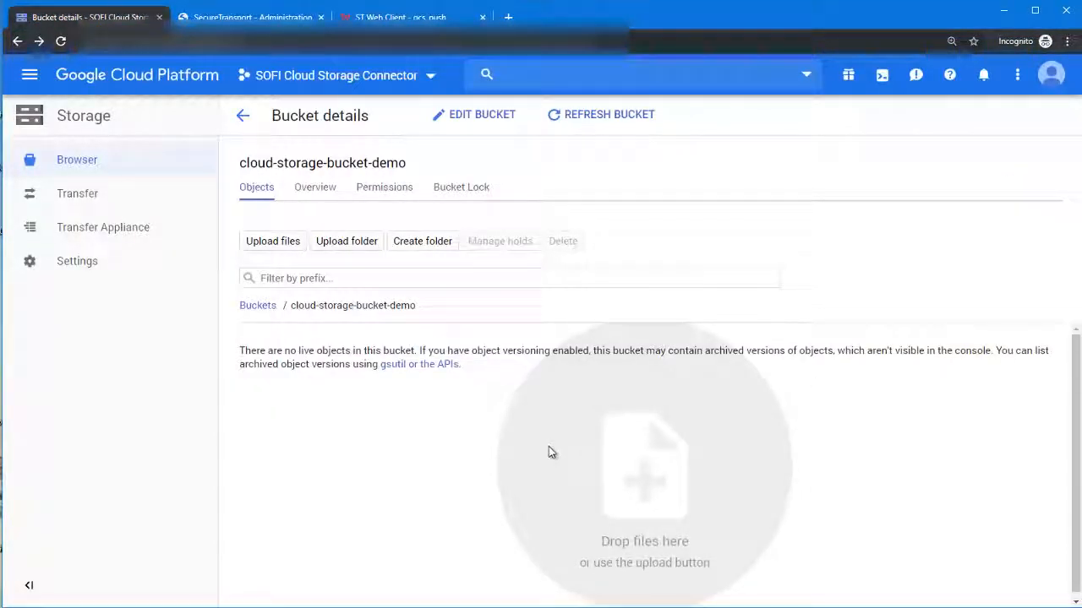
pyautogui.click(608, 124)
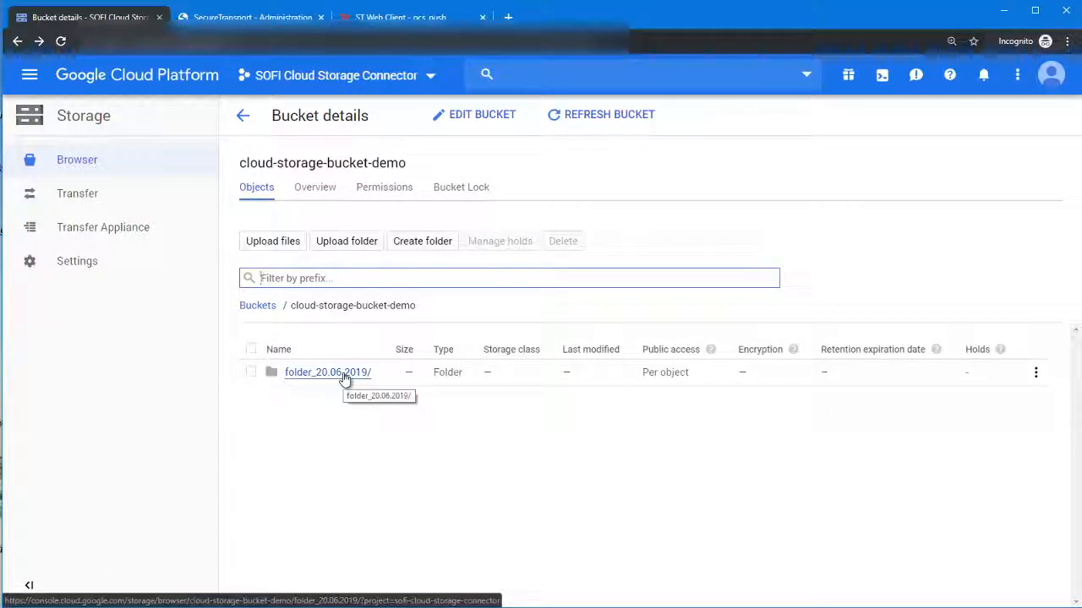
pyautogui.click(340, 376)
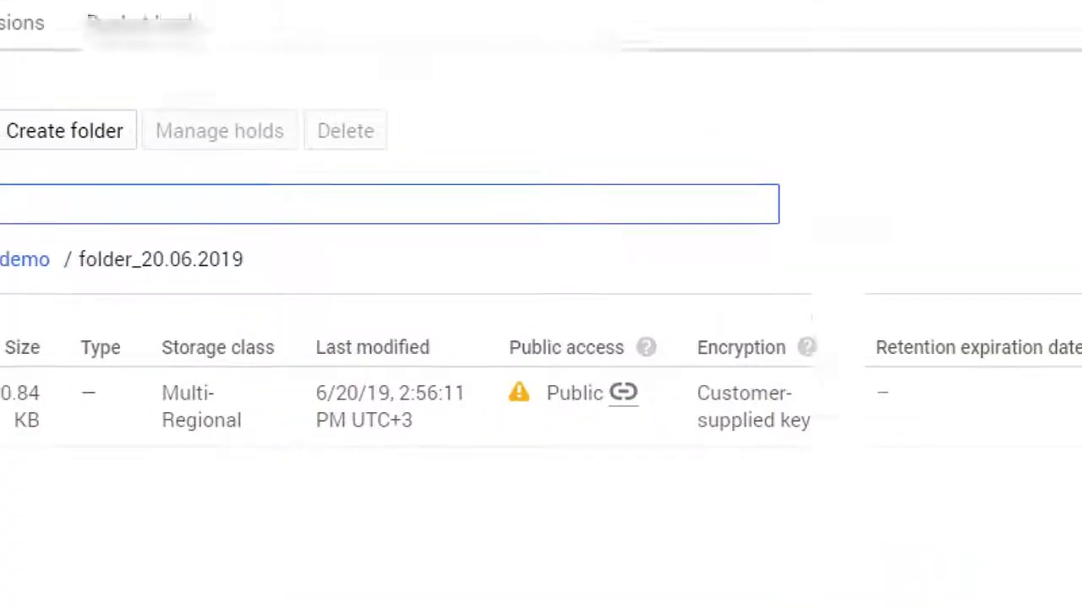
pyautogui.click(767, 331)
pyautogui.moveTo(626, 309)
pyautogui.mouseDown()
pyautogui.moveTo(772, 422)
pyautogui.moveTo(913, 500)
pyautogui.mouseUp()
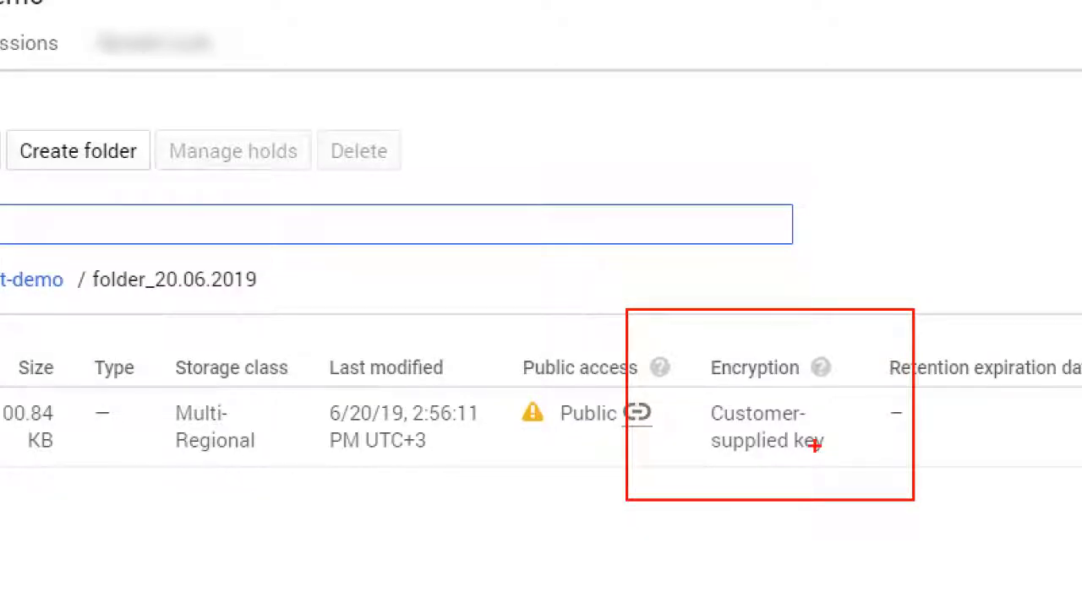
pyautogui.press('Escape')
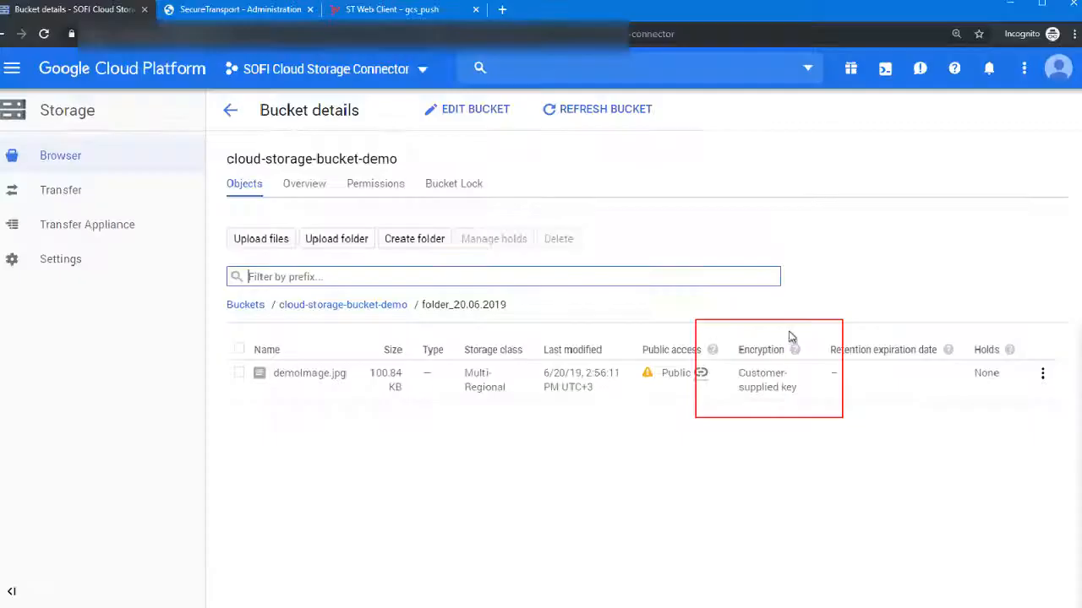
# Step: View demoImage.jpg's metadata, check the Content-Language and demo entries, and close the metadata
pyautogui.click(1034, 378)
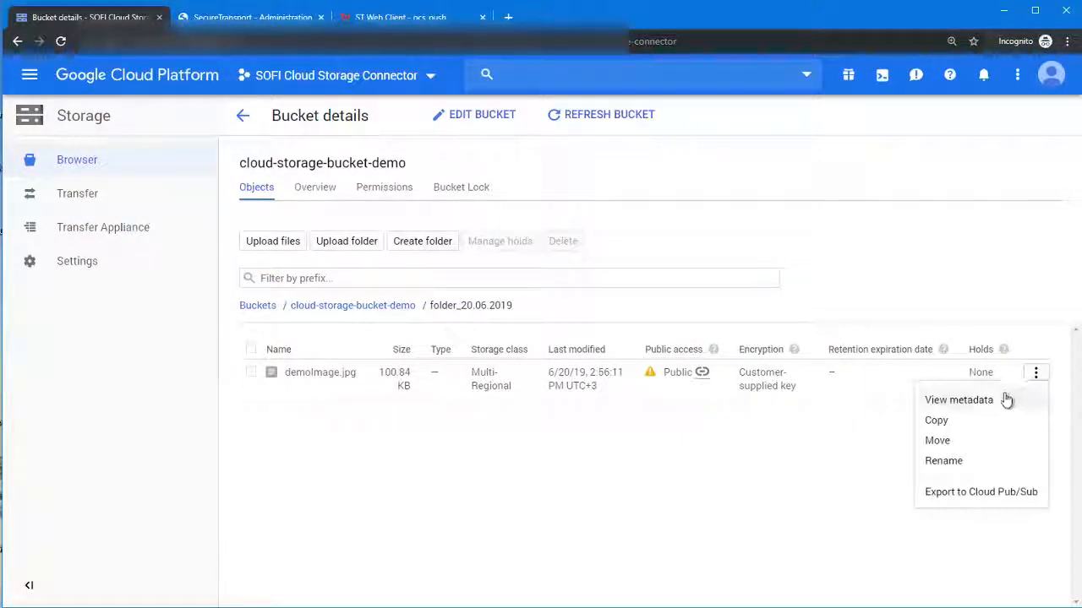
pyautogui.click(1002, 398)
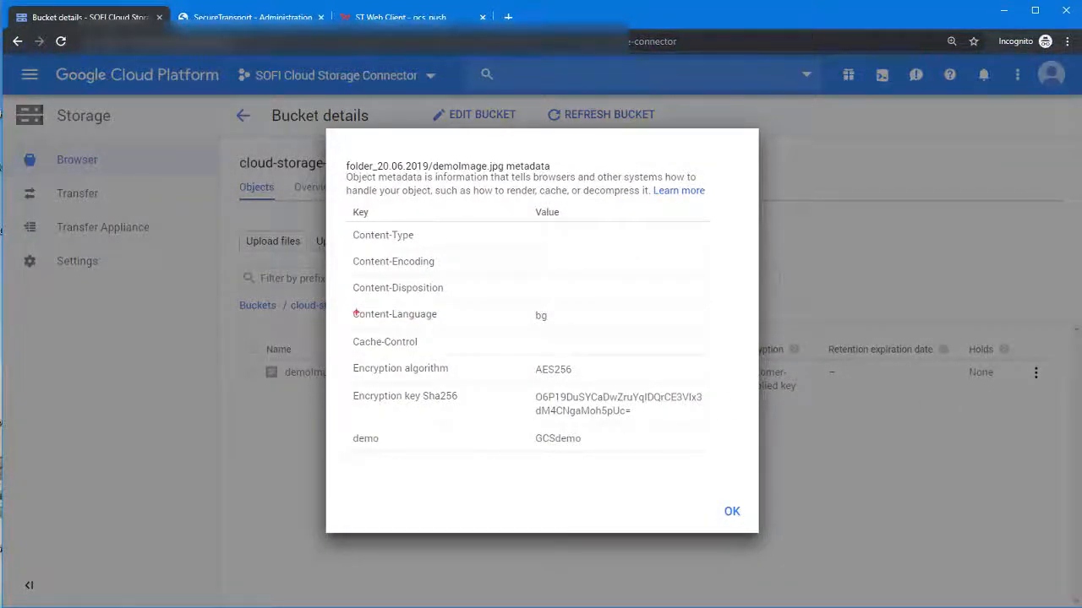
pyautogui.moveTo(333, 300); pyautogui.dragTo(582, 322)
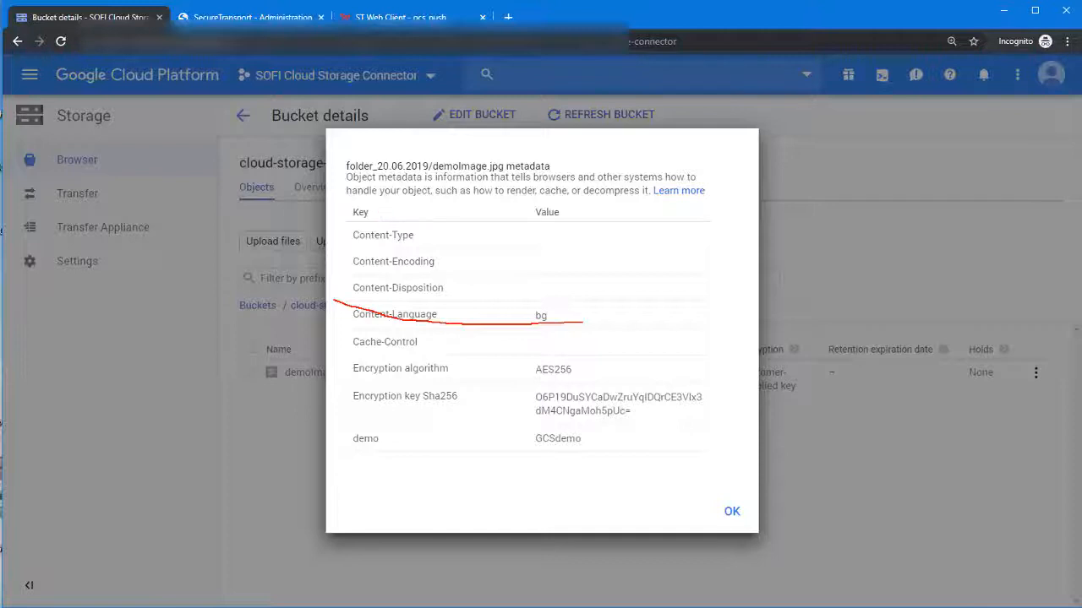
pyautogui.moveTo(345, 425)
pyautogui.mouseDown()
pyautogui.moveTo(460, 450)
pyautogui.moveTo(608, 452)
pyautogui.mouseUp()
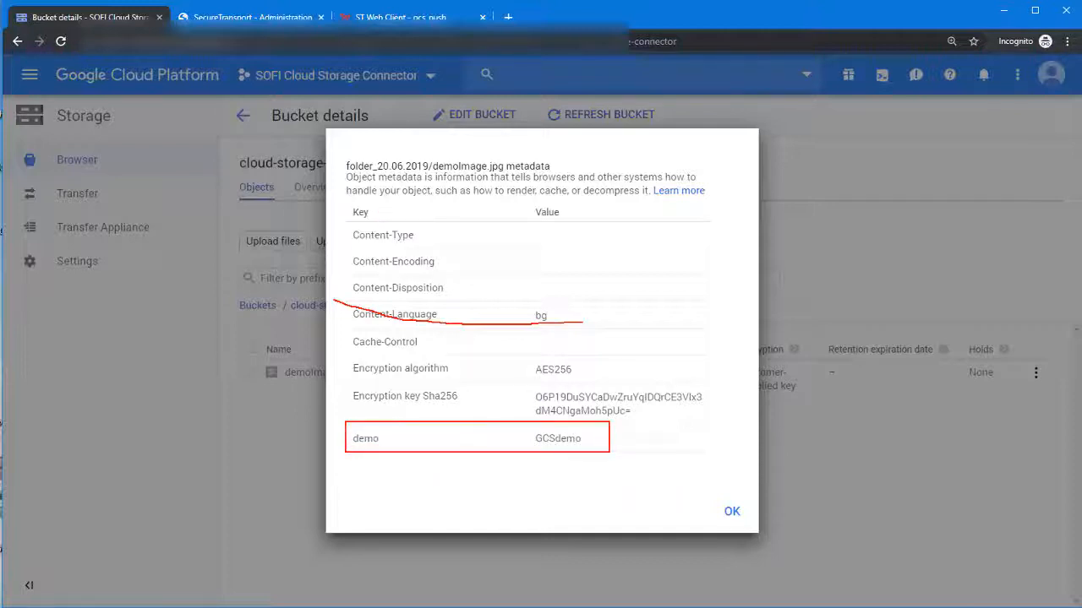
pyautogui.press('Escape')
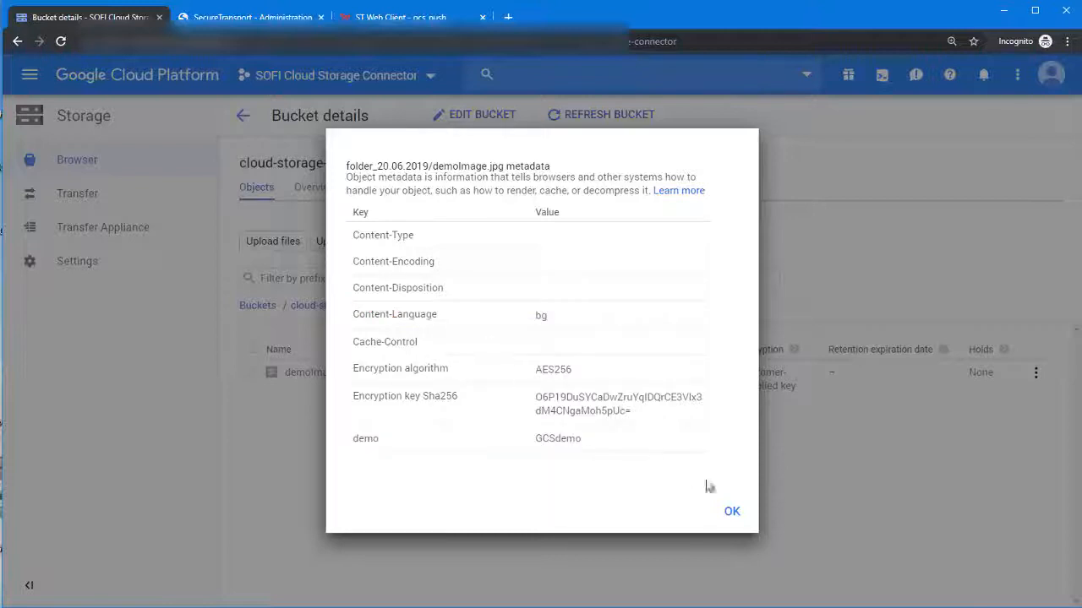
pyautogui.click(726, 521)
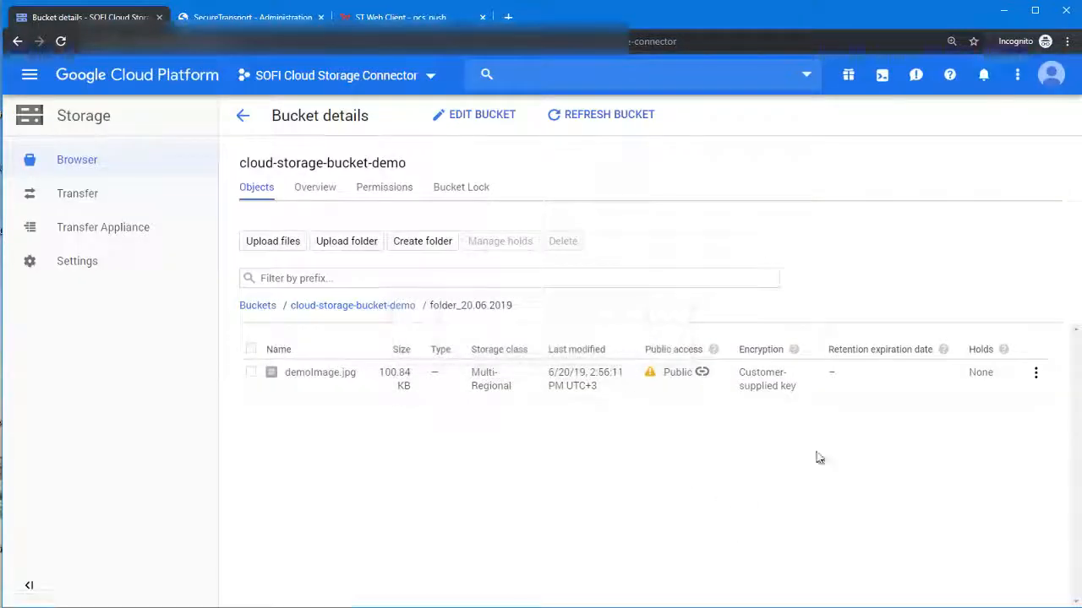
# Step: Open the permissions of demoImage.jpg to check its owner and reader access
pyautogui.click(1036, 374)
pyautogui.click(1035, 373)
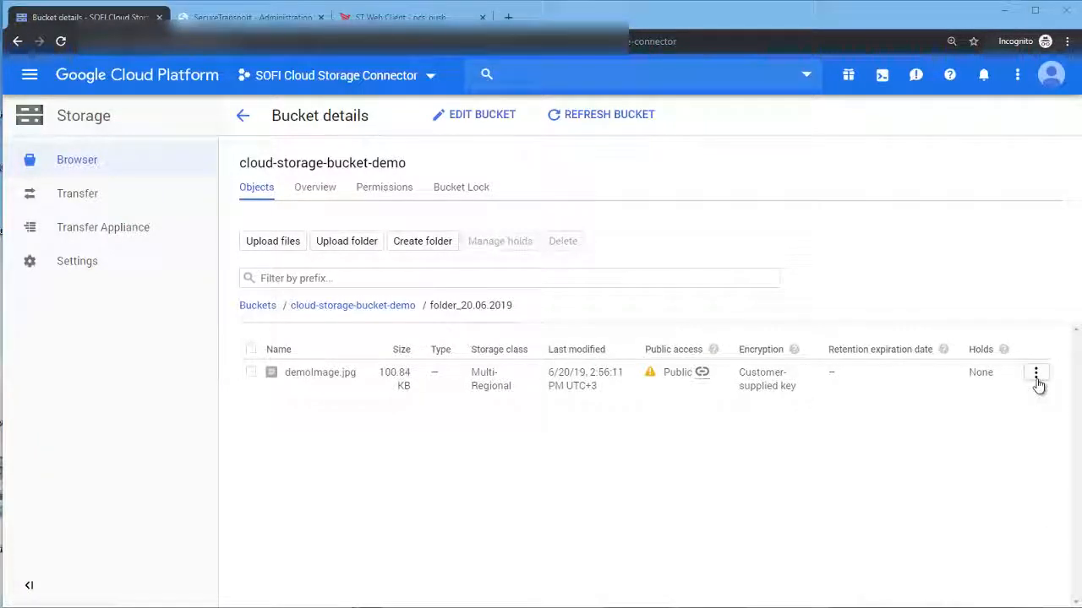
pyautogui.click(1037, 380)
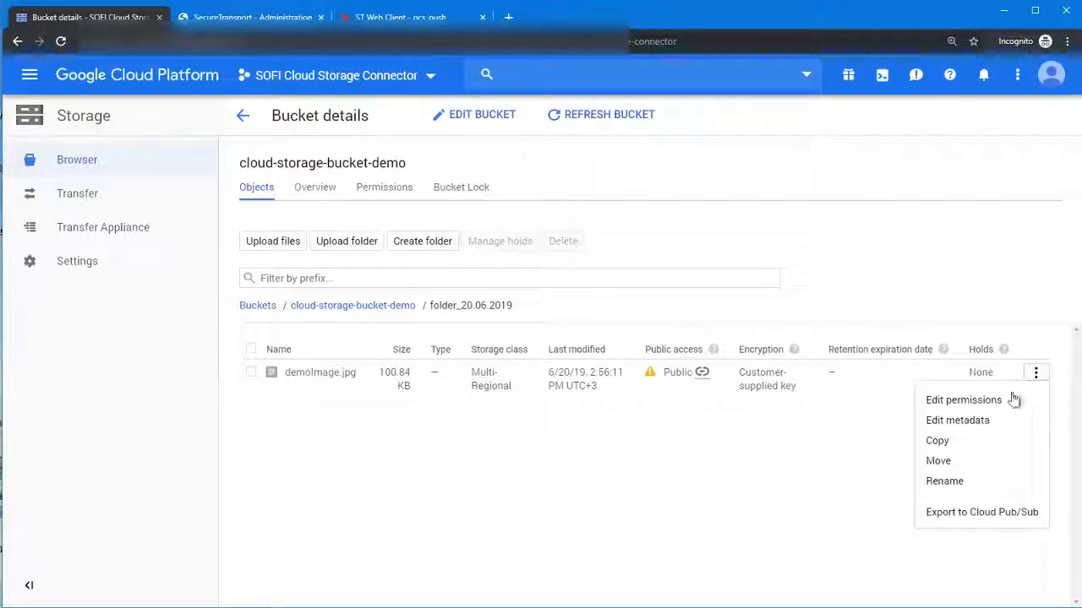
pyautogui.click(1000, 403)
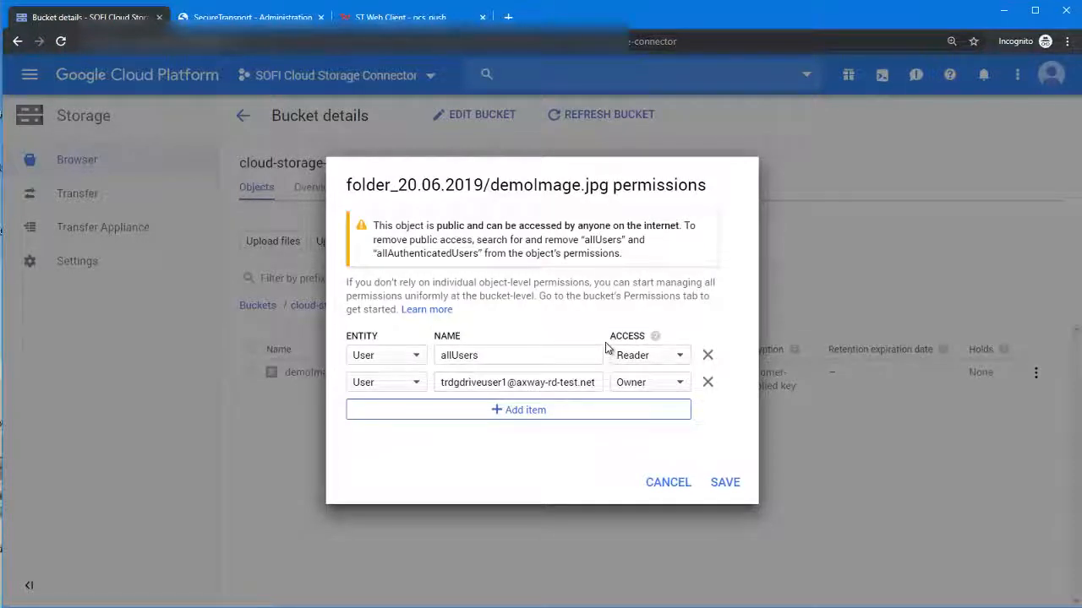
# Step: Close the permissions of demoImage.jpg without saving and check the date in the name of the folder that holds it
pyautogui.click(668, 483)
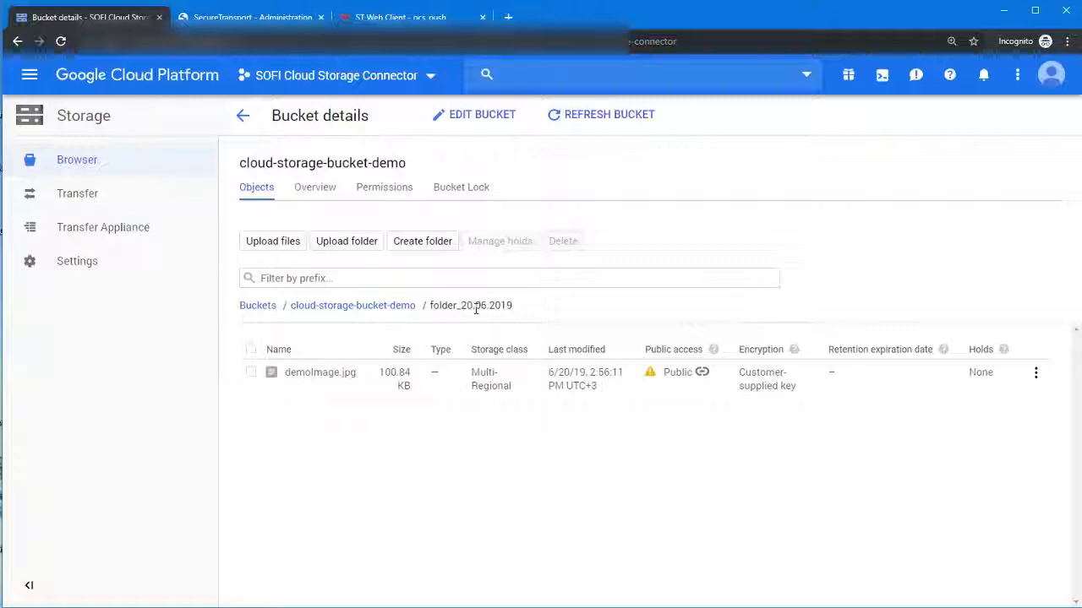
pyautogui.moveTo(462, 310); pyautogui.dragTo(521, 311)
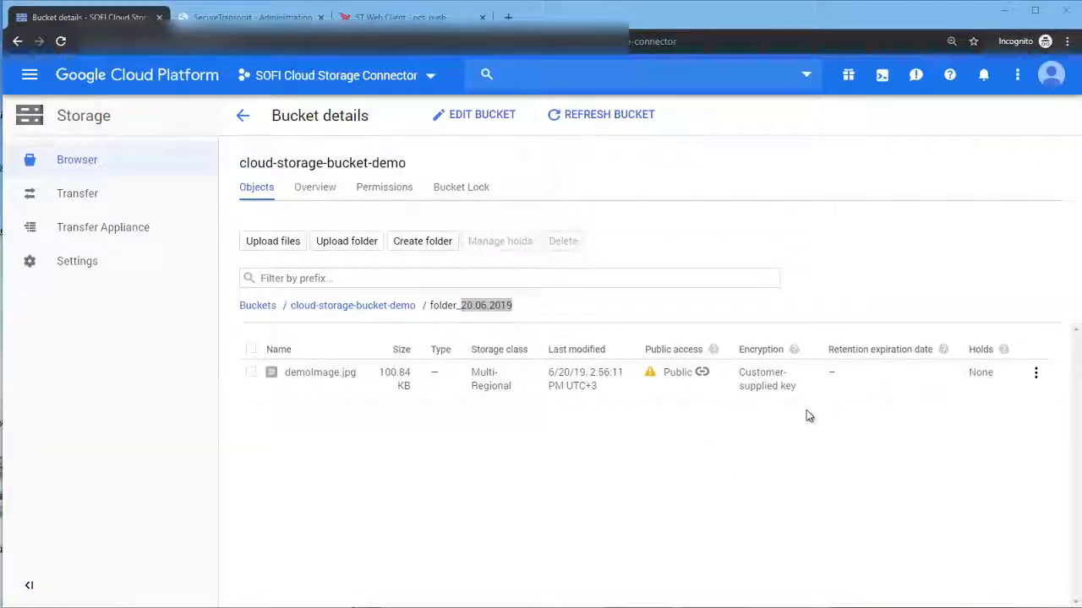
pyautogui.click(751, 461)
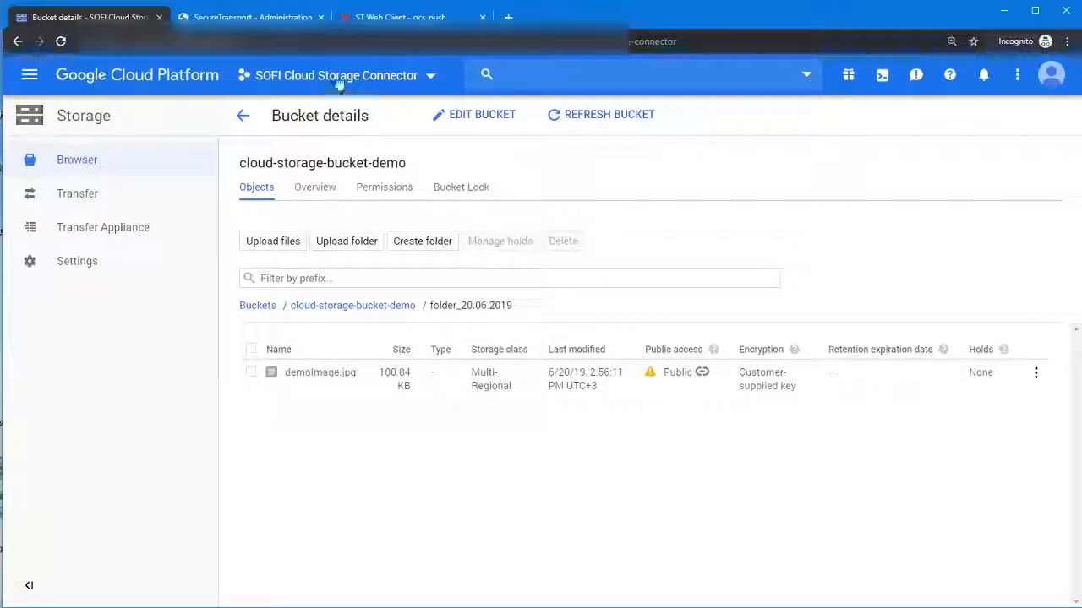
# Step: Switch to SecureTransport Administration, rerun the File Tracking search from 06/20/2019 07:54:25 to 23:59:59, and check the outbound demoImage.jpg transfer's protocol
pyautogui.click(252, 16)
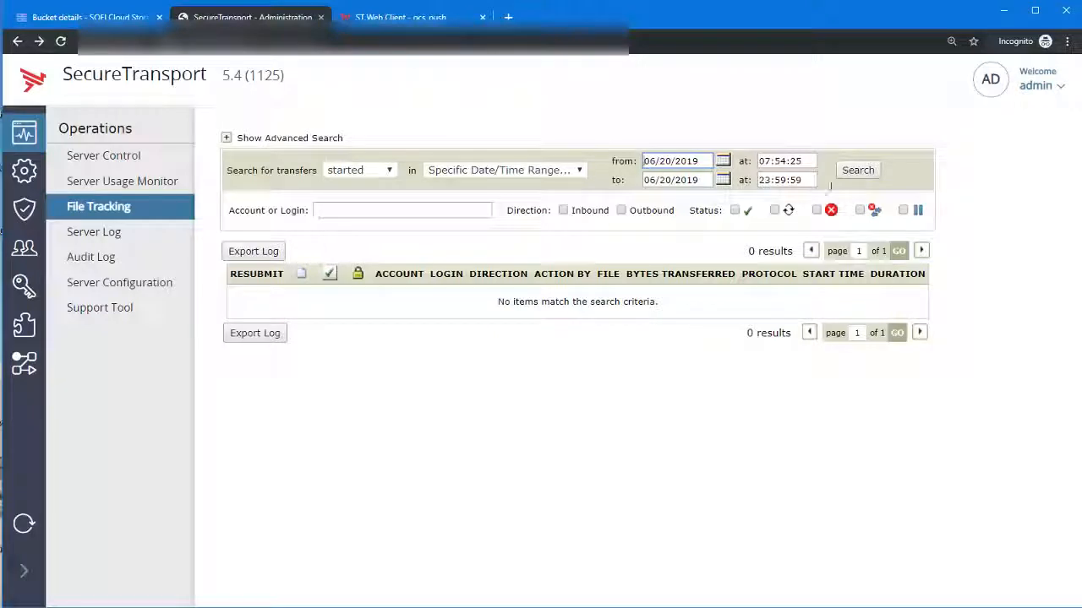
pyautogui.click(858, 171)
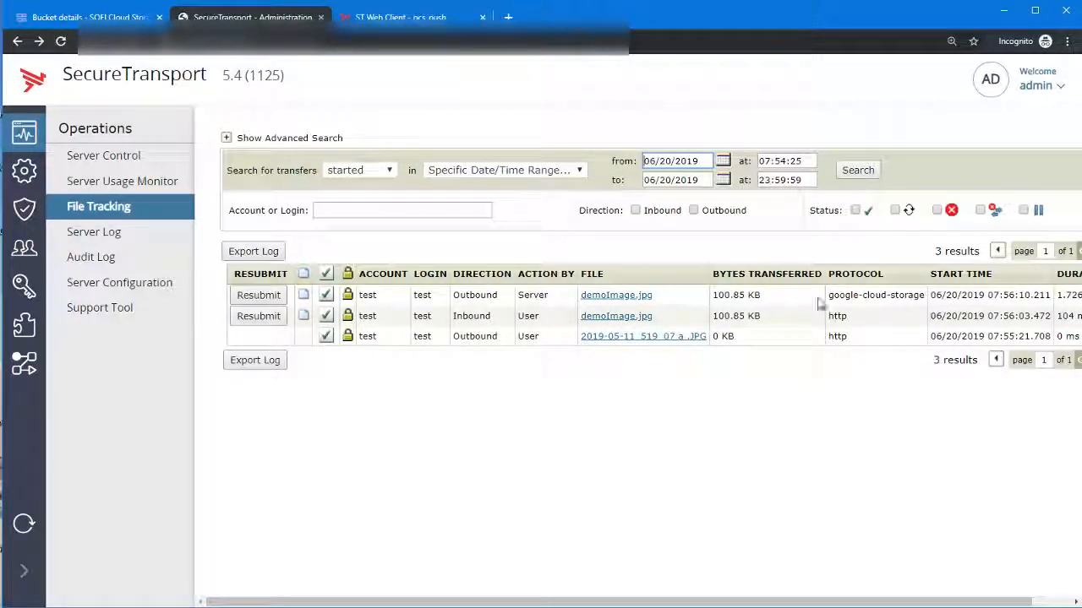
pyautogui.moveTo(816, 270)
pyautogui.mouseDown()
pyautogui.moveTo(907, 313)
pyautogui.moveTo(930, 311)
pyautogui.mouseUp()
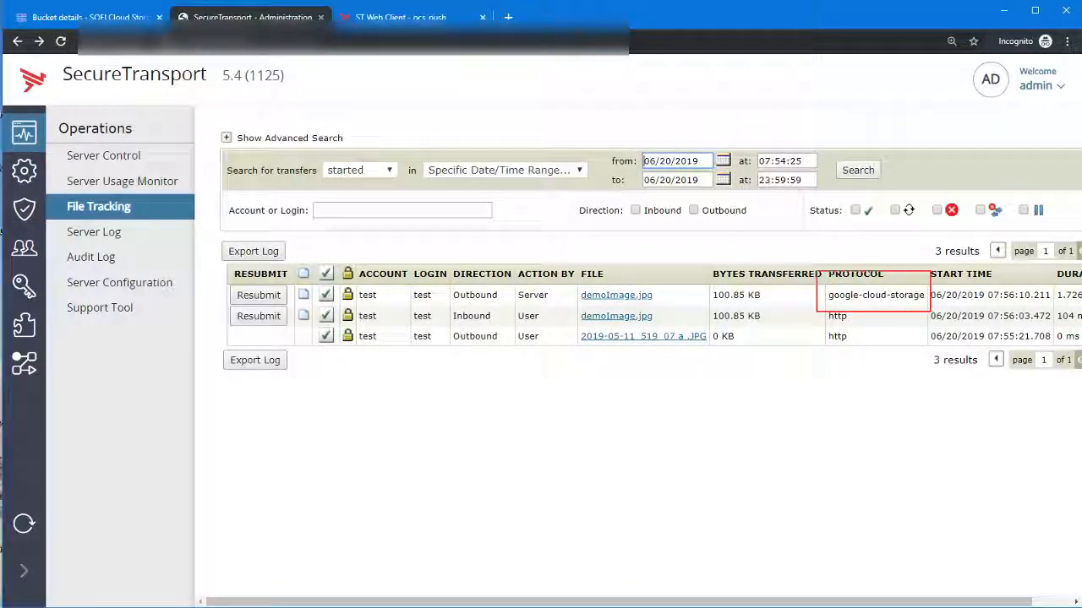
pyautogui.rightClick(850, 300)
pyautogui.click(803, 305)
# Step: Open the status details of the outbound demoImage.jpg transfer, review its protocol commands and post-transmission status, and close the details
pyautogui.click(329, 297)
pyautogui.moveTo(343, 316); pyautogui.dragTo(686, 575)
pyautogui.scroll(-3, 371, 406)
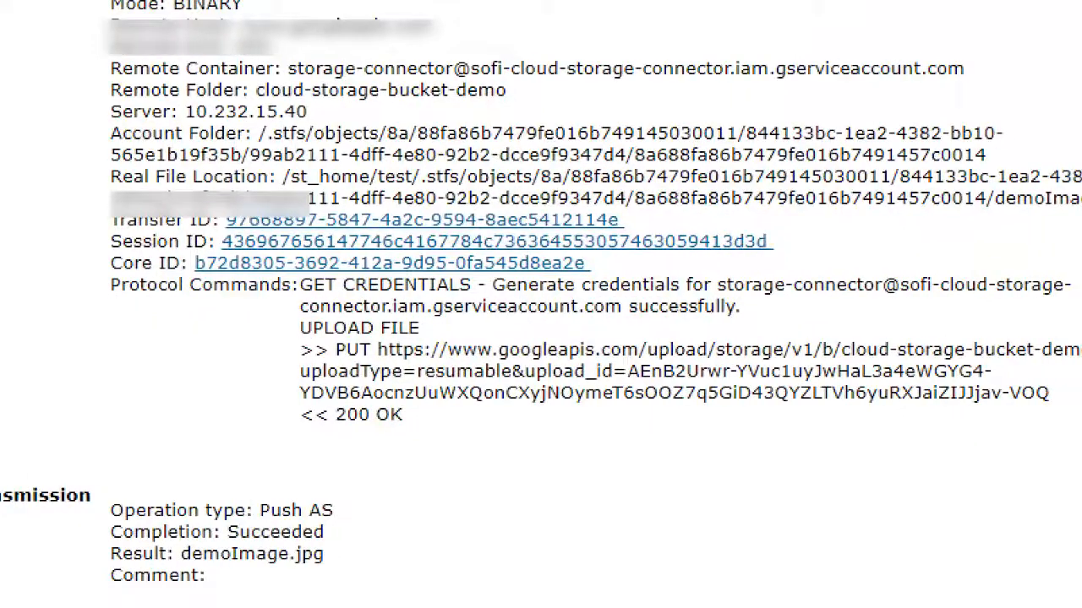
pyautogui.moveTo(77, 270)
pyautogui.mouseDown()
pyautogui.moveTo(237, 341)
pyautogui.moveTo(1081, 443)
pyautogui.mouseUp()
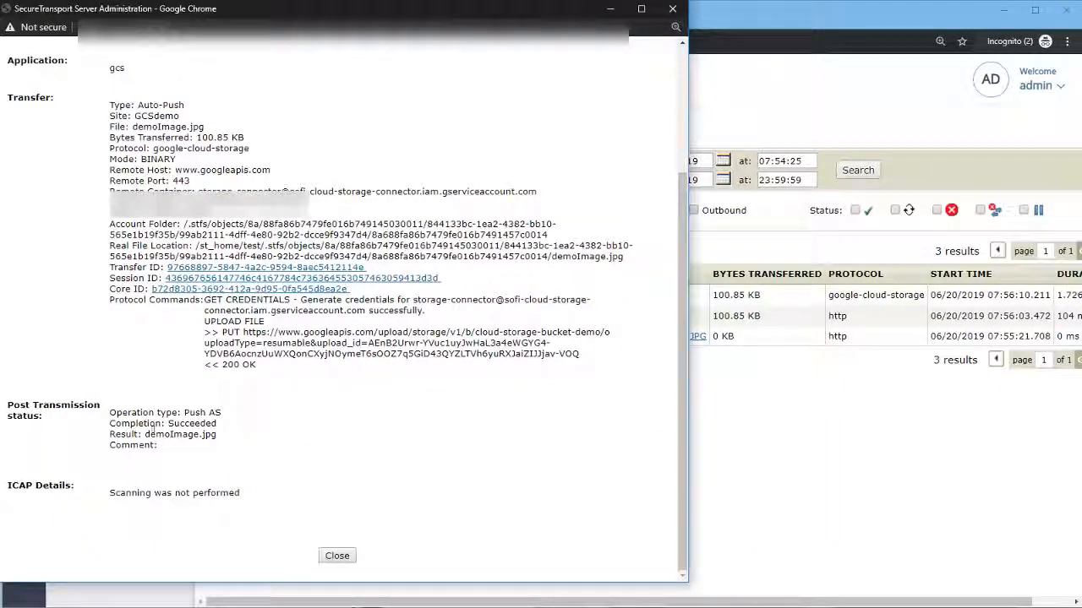
pyautogui.click(345, 561)
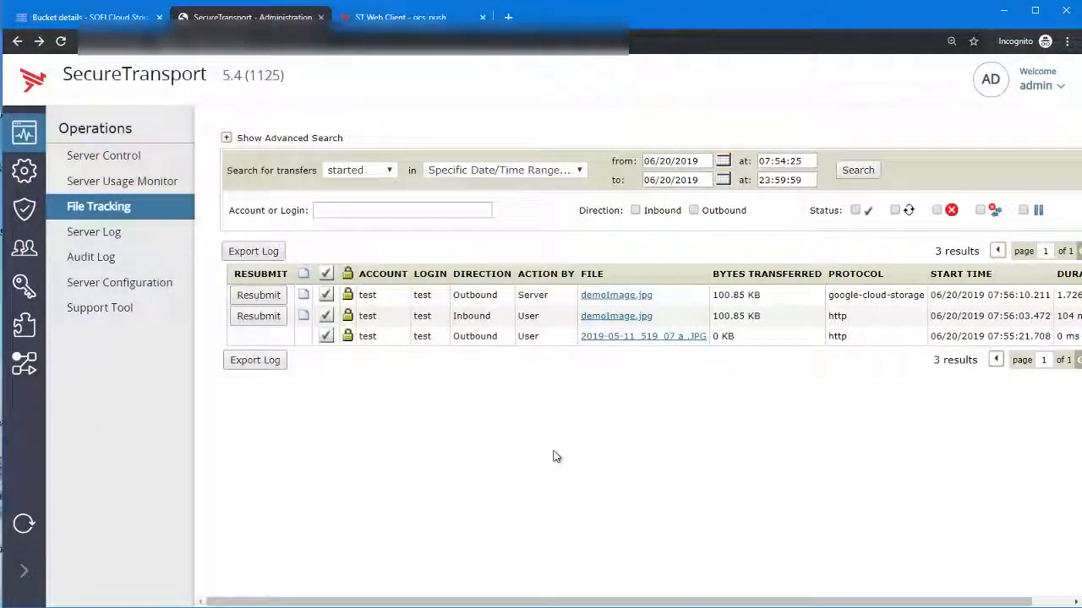